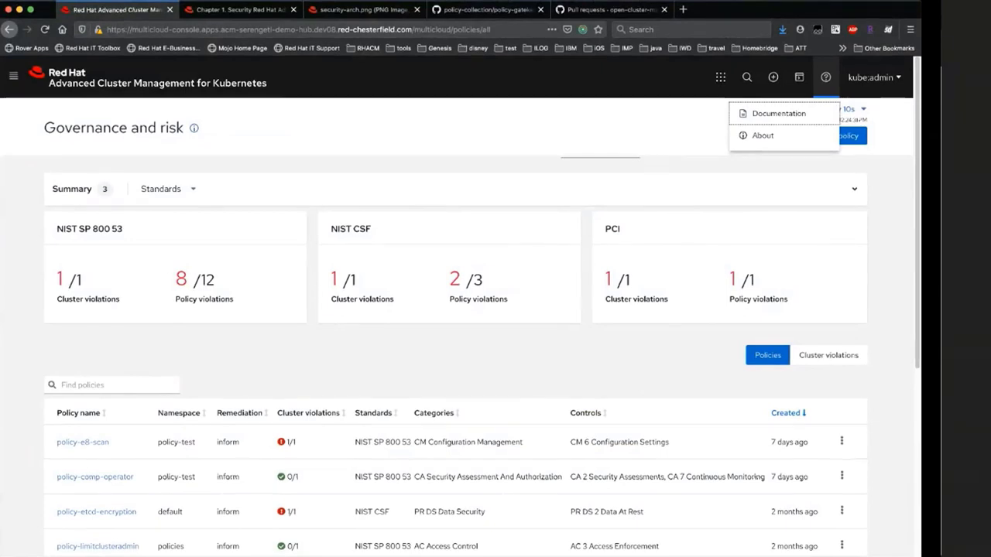
Open the CM-Configuration-Management folder of the policy-collection repository on GitHub and look through its policy files
key("Tab")
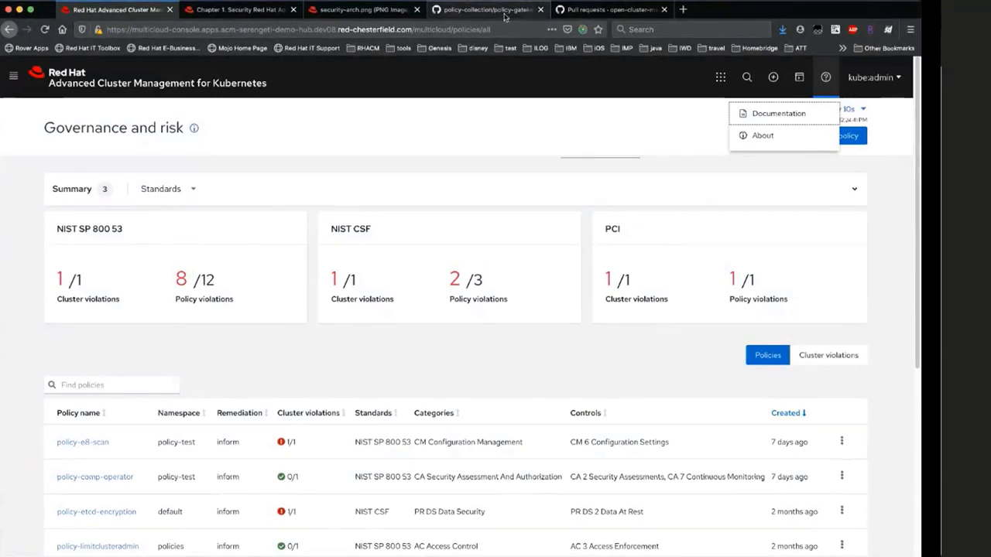
left_click(480, 9)
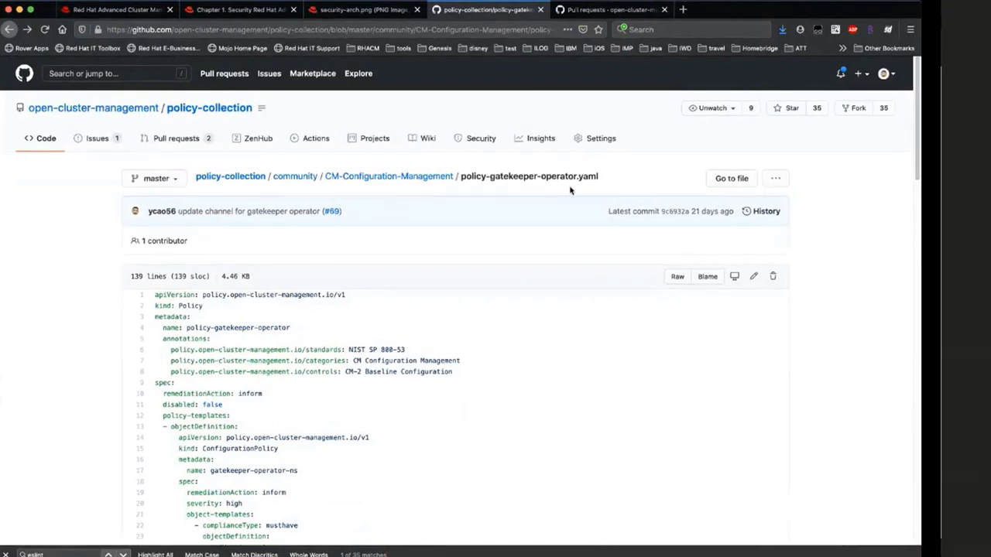
left_click(416, 180)
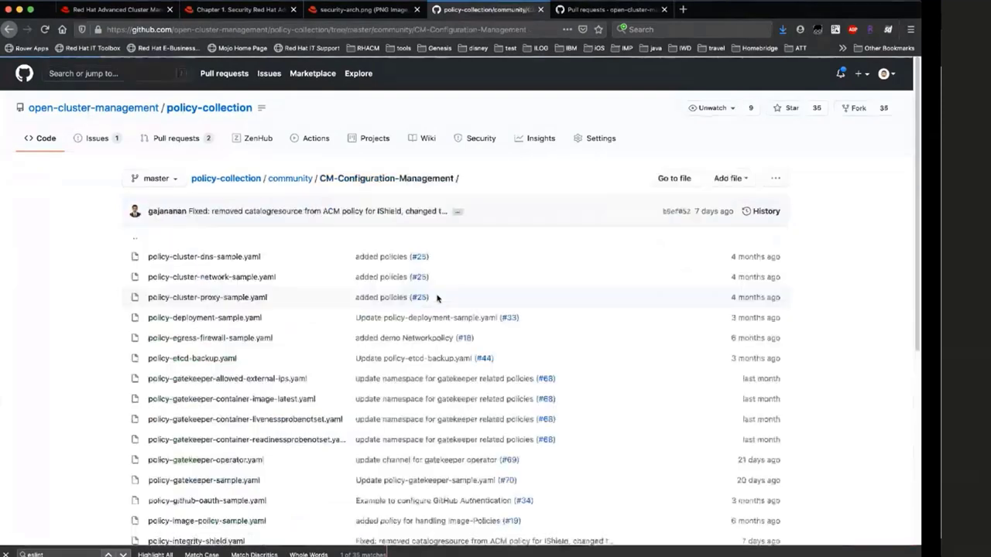
scroll(438, 298, "down", 5)
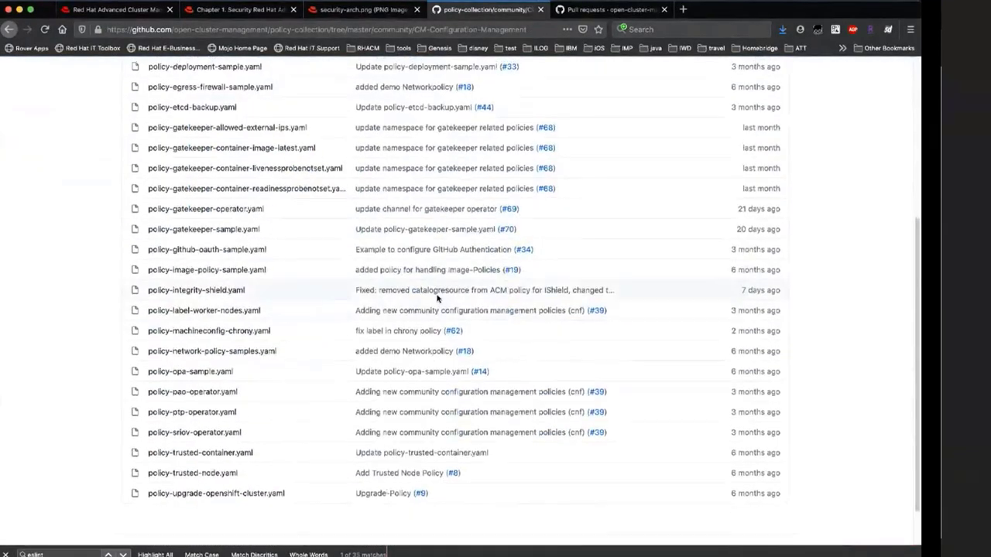
scroll(437, 298, "up", 1)
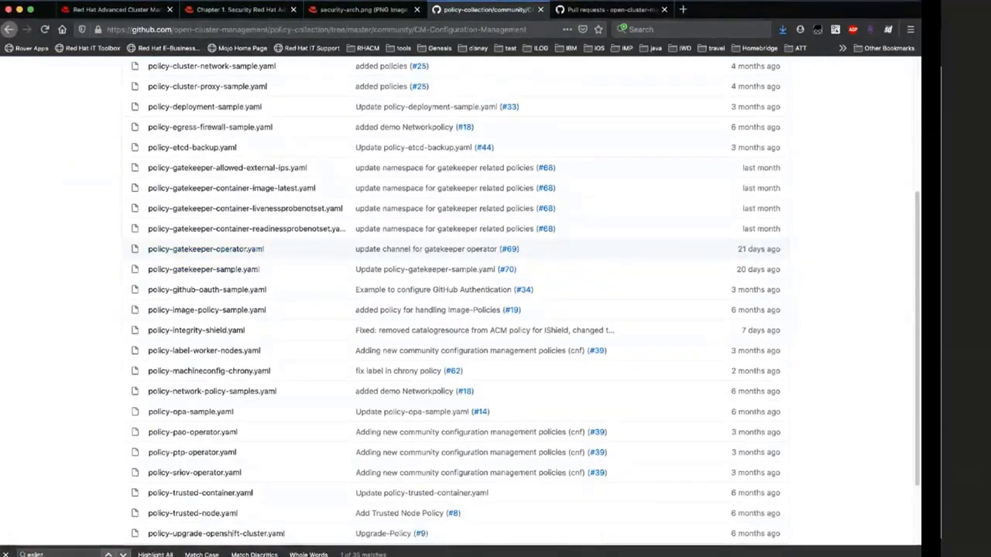
Switch to the code editor and expand the first object definition, gatekeeper-operator-ns, in policy-gatekeeper-operator.yaml
key("super+Tab")
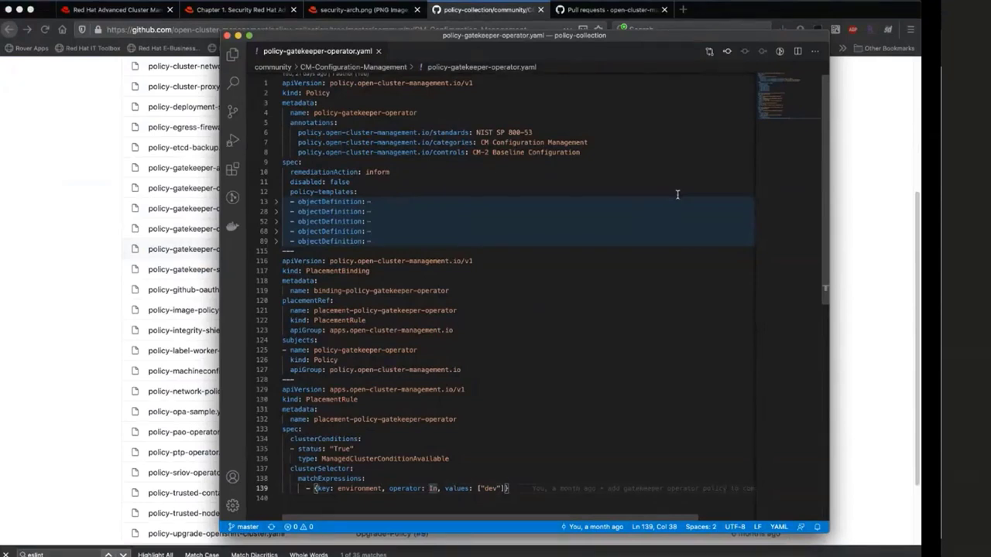
left_click(277, 203)
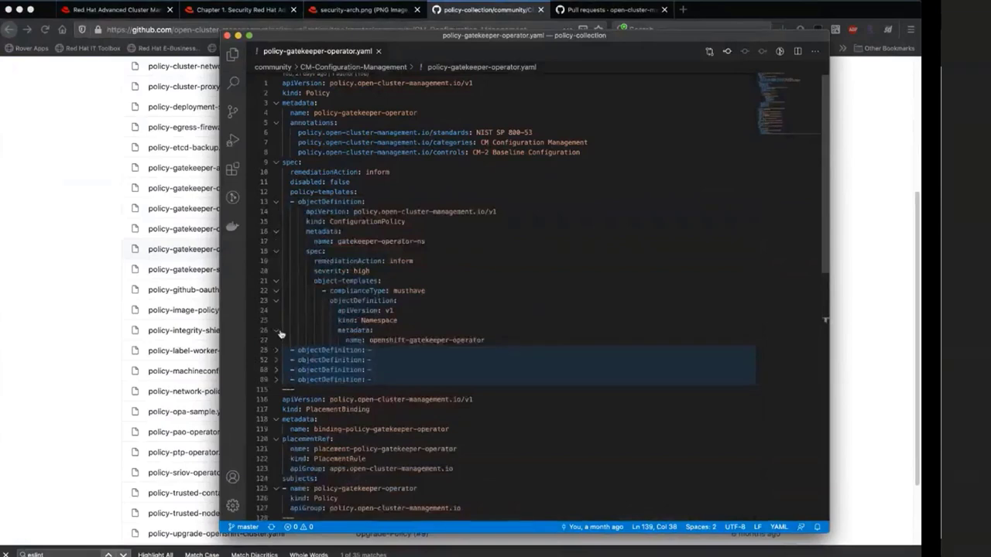
scroll(426, 307, "down", 1)
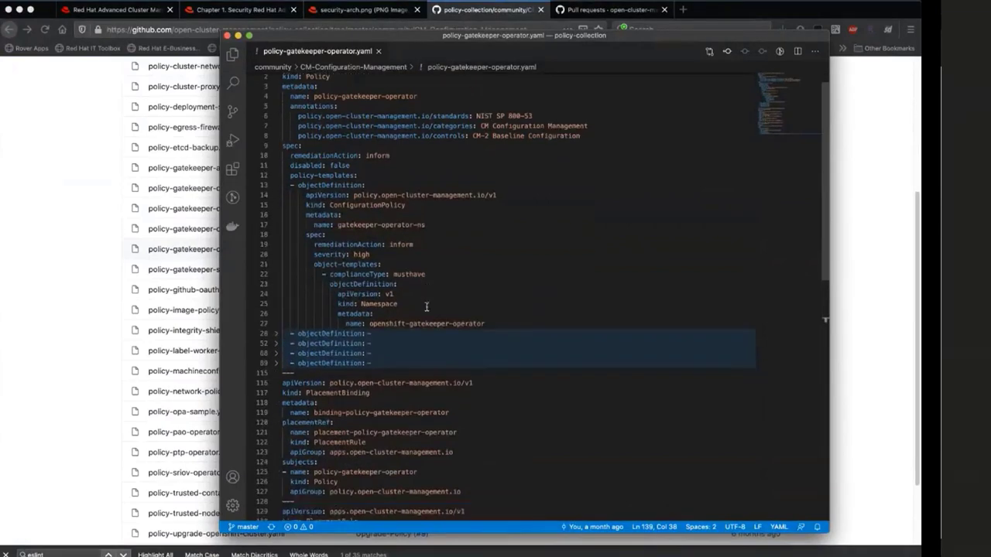
Expand the gatekeeper-operator-catalog-source definition and highlight its object-templates block through the registry poll interval
left_click(277, 321)
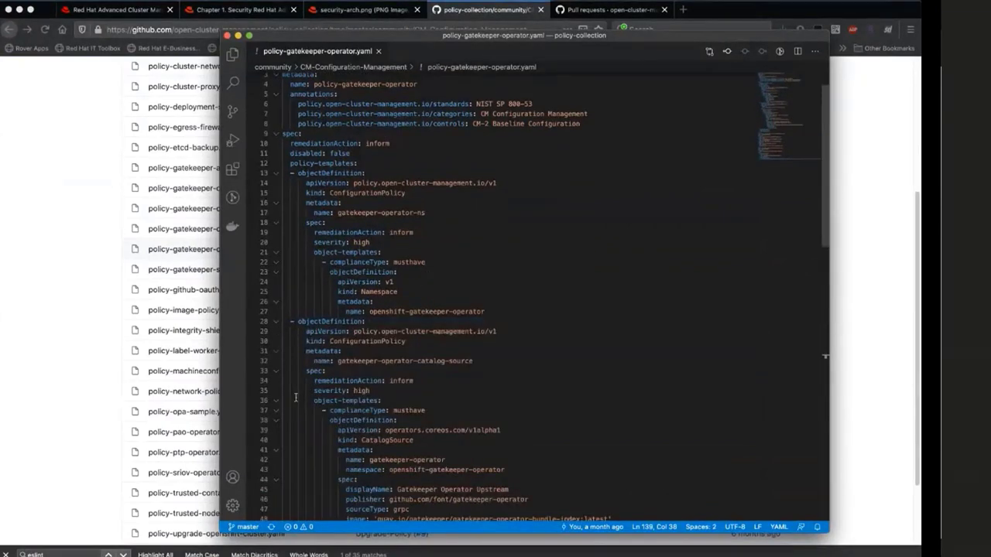
scroll(295, 397, "down", 4)
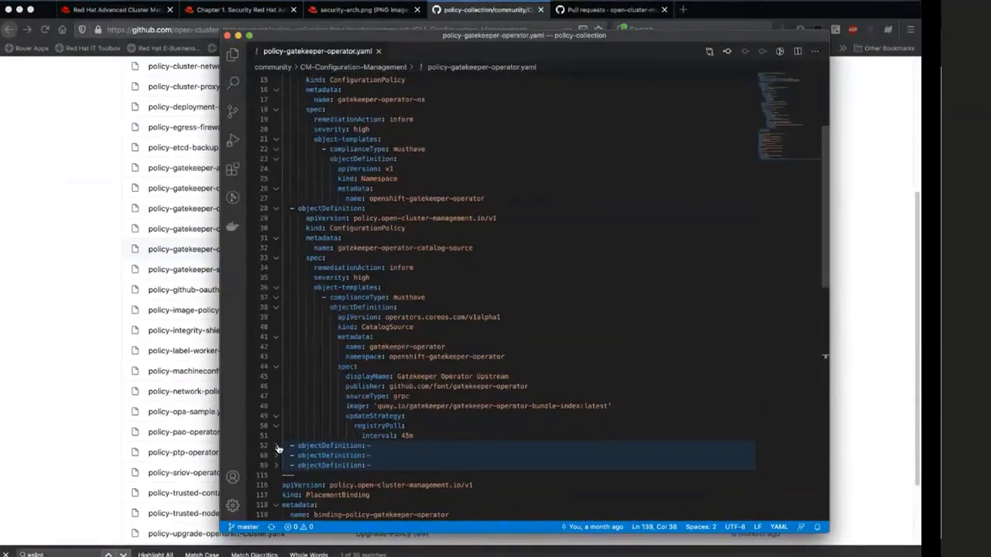
scroll(485, 340, "down", 2)
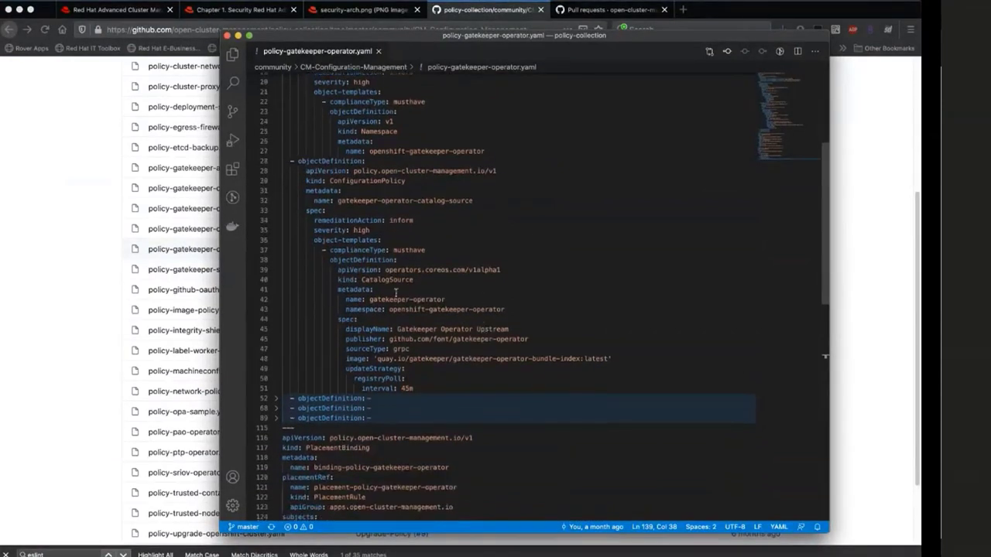
left_click_drag(415, 387, 309, 236)
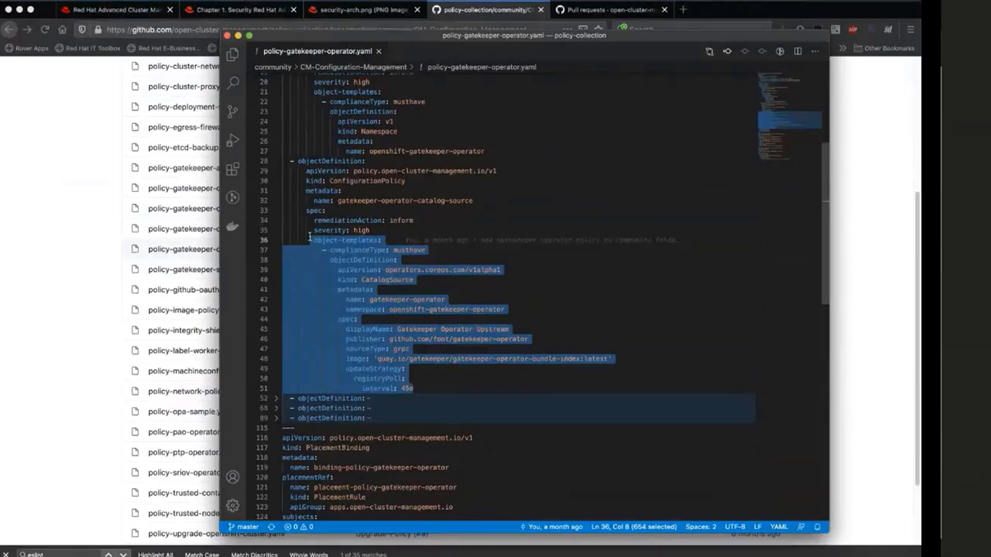
Expand the gatekeeper-operator-group and gatekeeper-operator-subscription definitions to review their contents
scroll(481, 314, "down", 4)
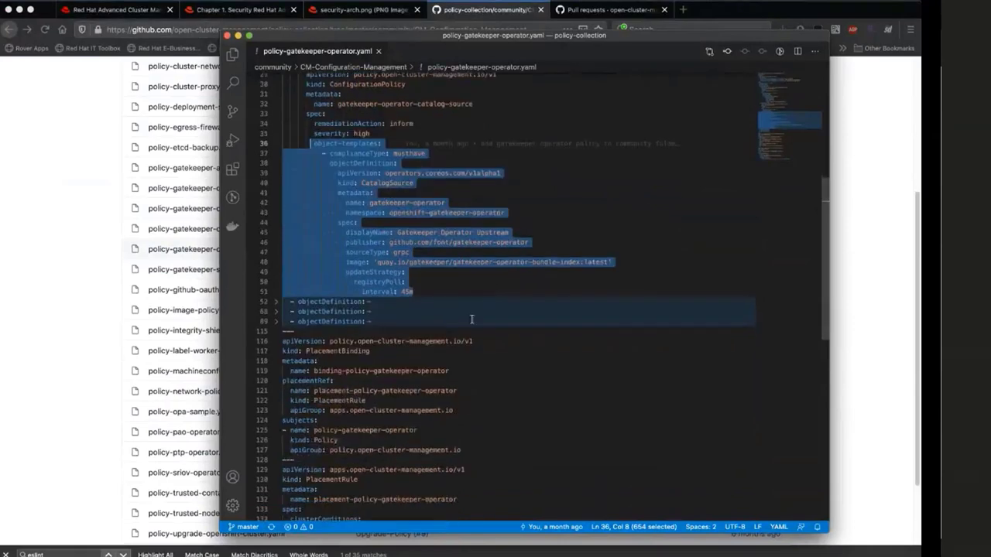
left_click(278, 303)
scroll(491, 340, "down", 4)
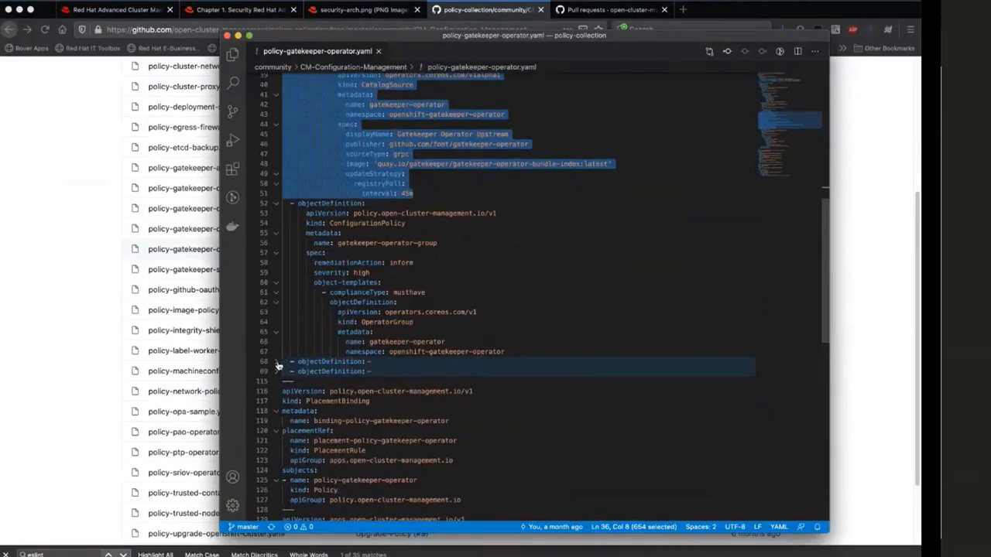
left_click(278, 364)
scroll(385, 358, "down", 4)
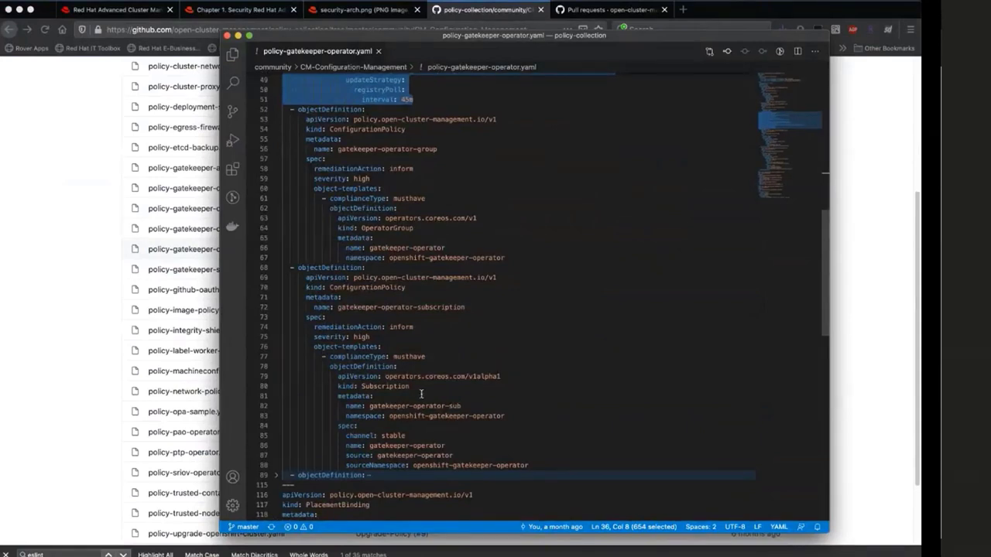
scroll(422, 394, "down", 3)
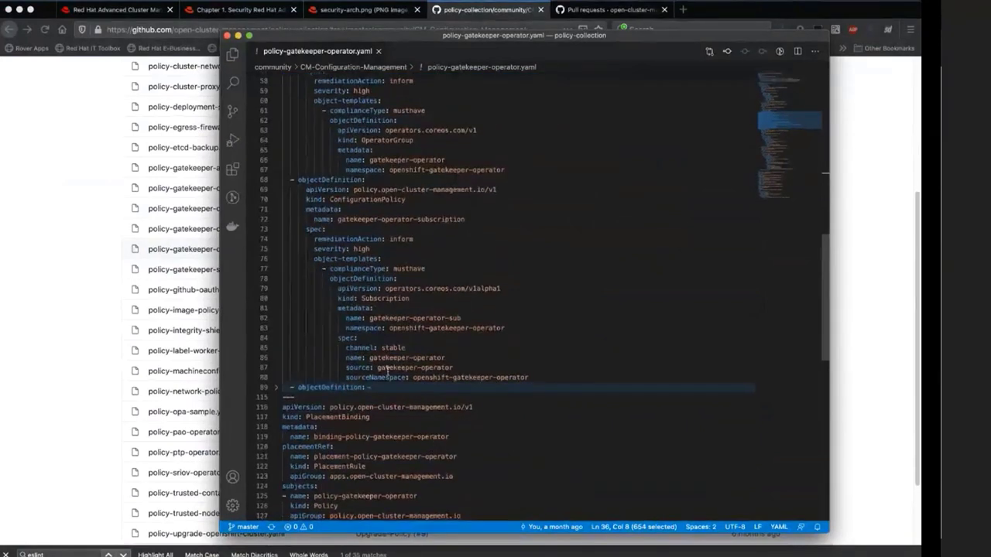
Expand the last object definition, gatekeeper, and highlight the channel, name and source settings in the subscription's spec
left_click(279, 390)
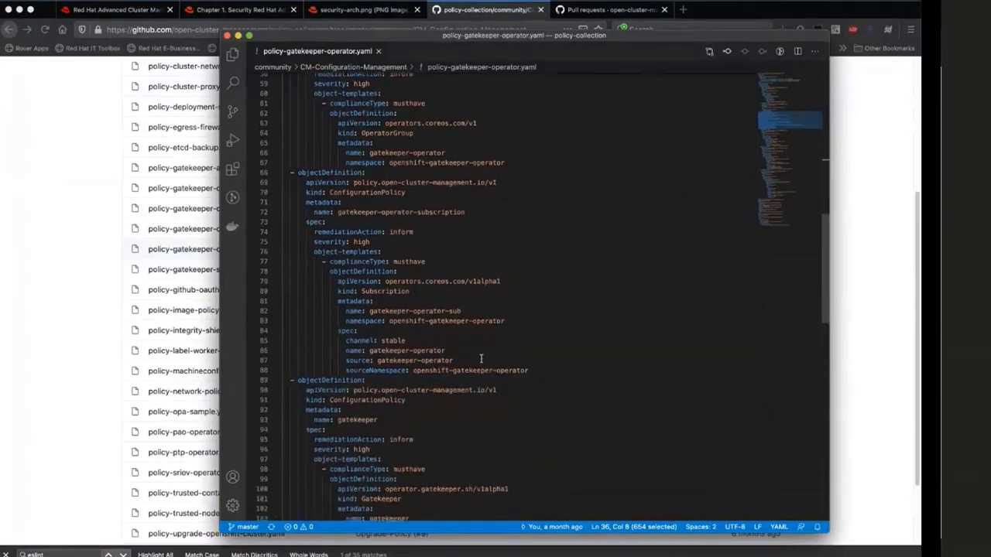
left_click_drag(544, 376, 431, 338)
scroll(431, 339, "down", 4)
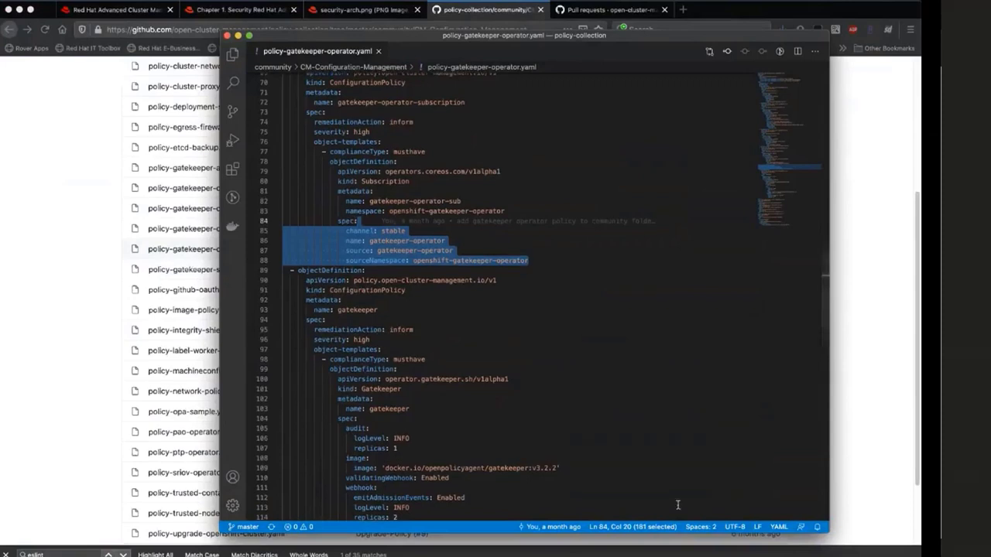
Examine the Gatekeeper resource's spec, highlighting the whole block, the image value and the emitAdmissionEvents setting
scroll(529, 411, "down", 1)
scroll(530, 411, "down", 2)
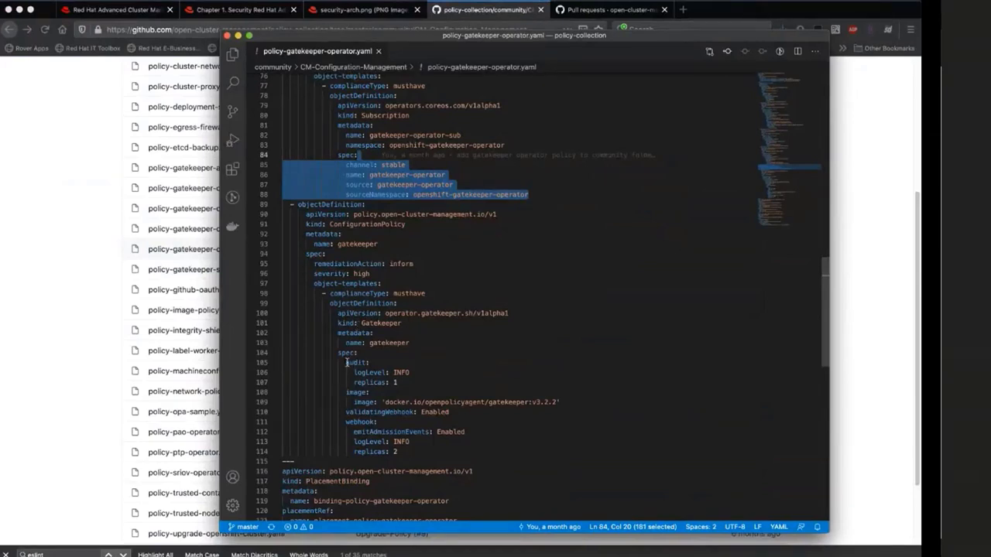
left_click_drag(346, 363, 403, 450)
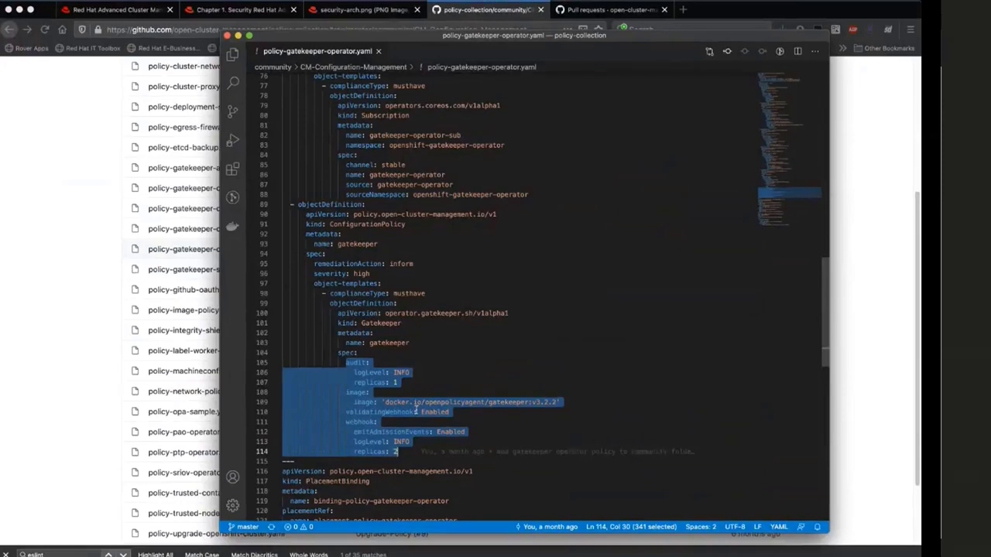
left_click(478, 411)
scroll(478, 411, "down", 2)
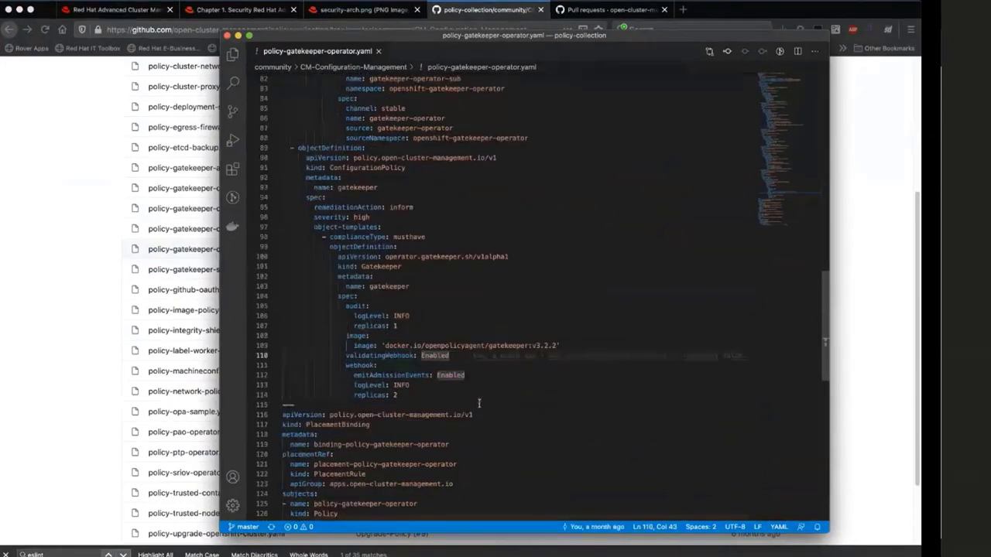
left_click_drag(379, 345, 556, 346)
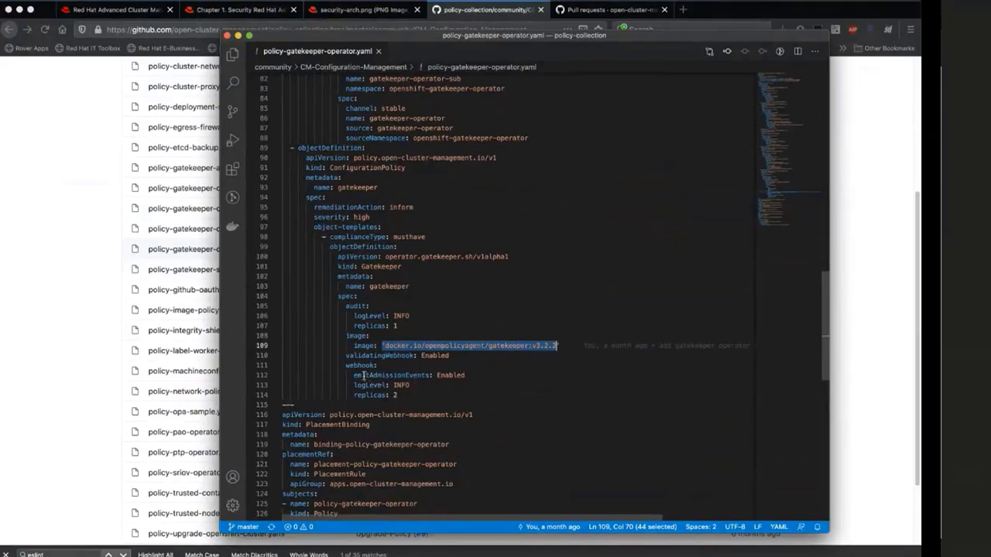
left_click_drag(366, 377, 425, 375)
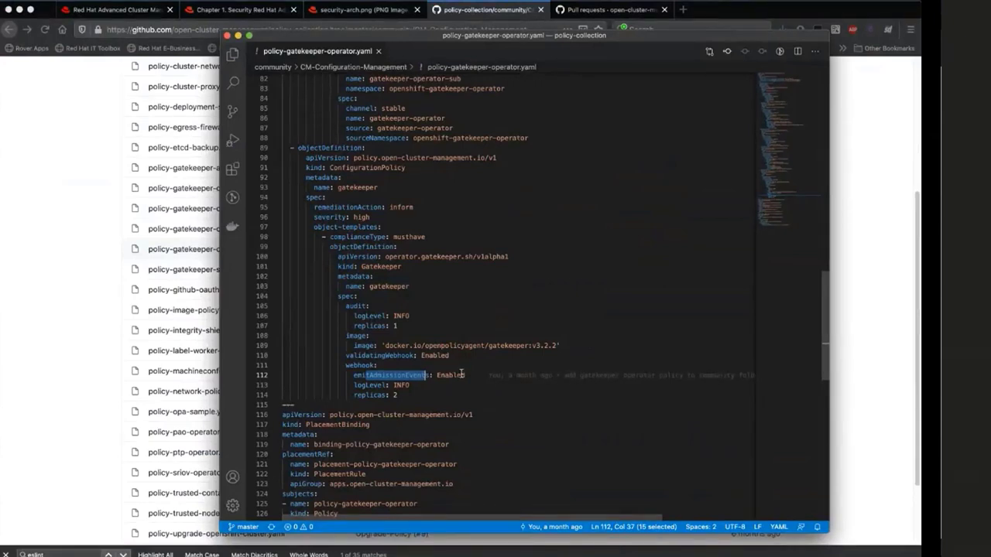
Highlight the environment match expression in the placement rule at the end of the YAML file
scroll(462, 375, "down", 5)
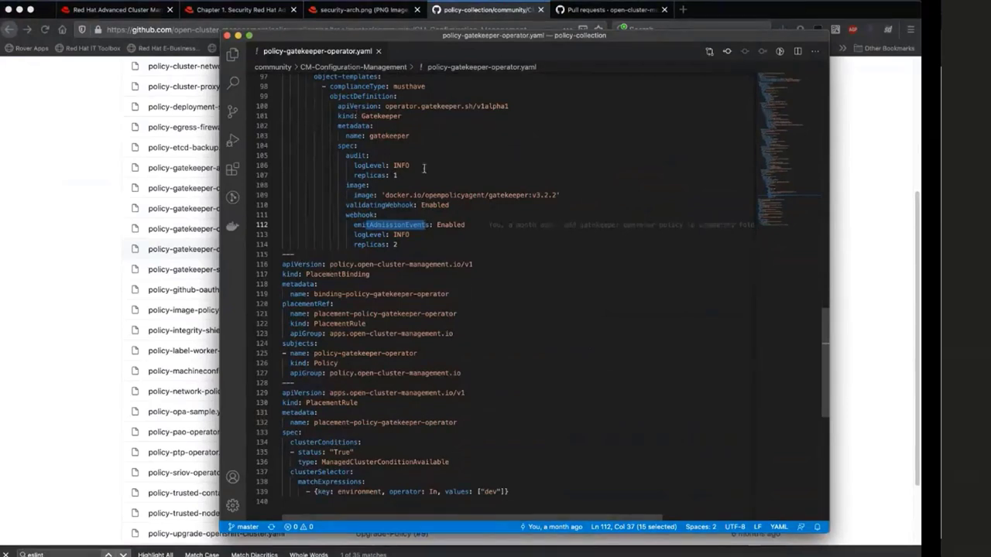
left_click_drag(316, 491, 488, 491)
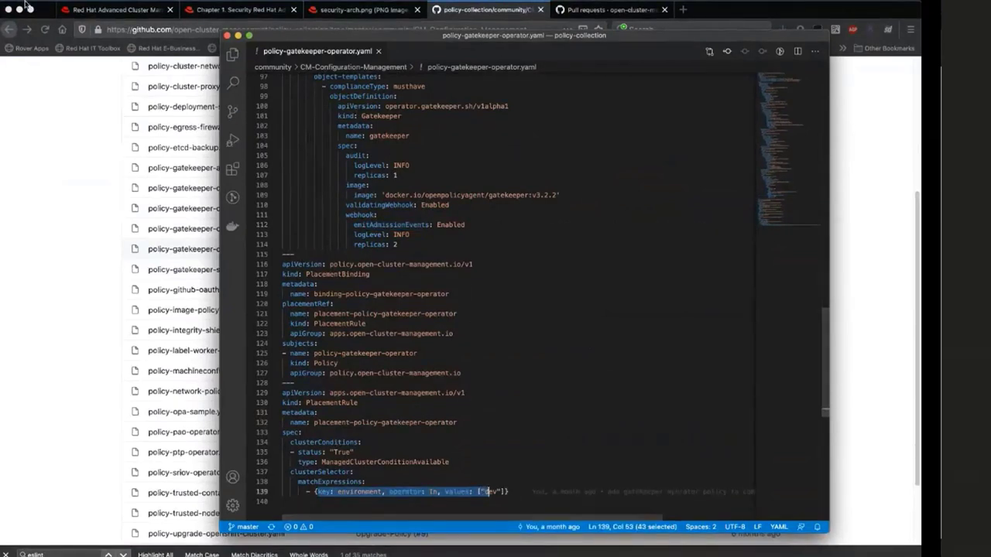
Return to the Governance and risk page in the browser, filter the policies by "gate" and view policy-gatekeeper's details
left_click(109, 14)
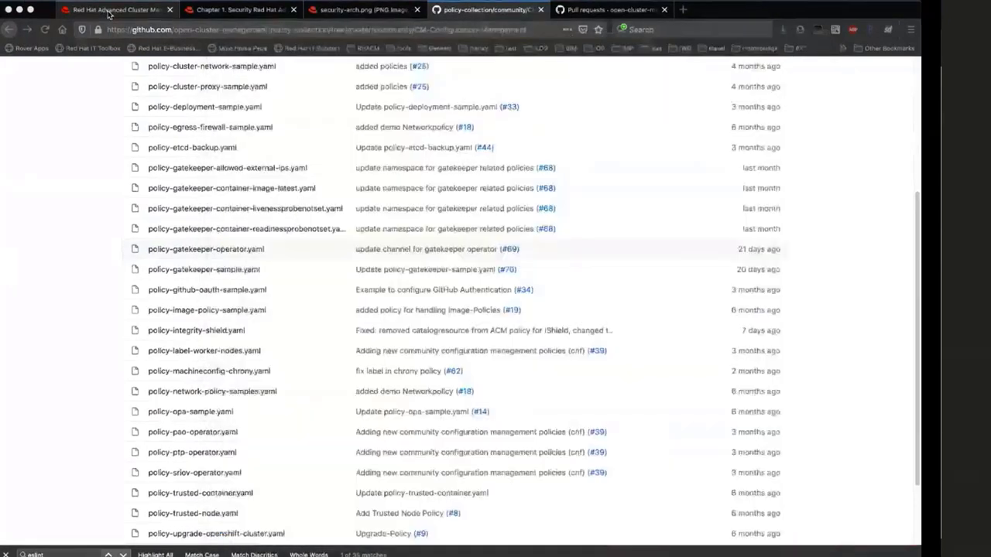
scroll(439, 375, "down", 5)
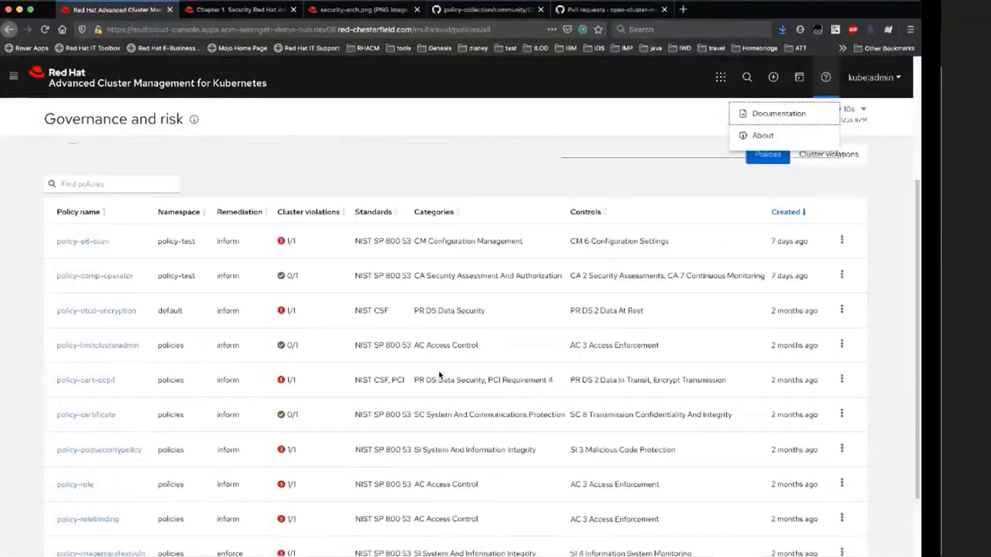
scroll(155, 197, "up", 2)
scroll(144, 164, "down", 2)
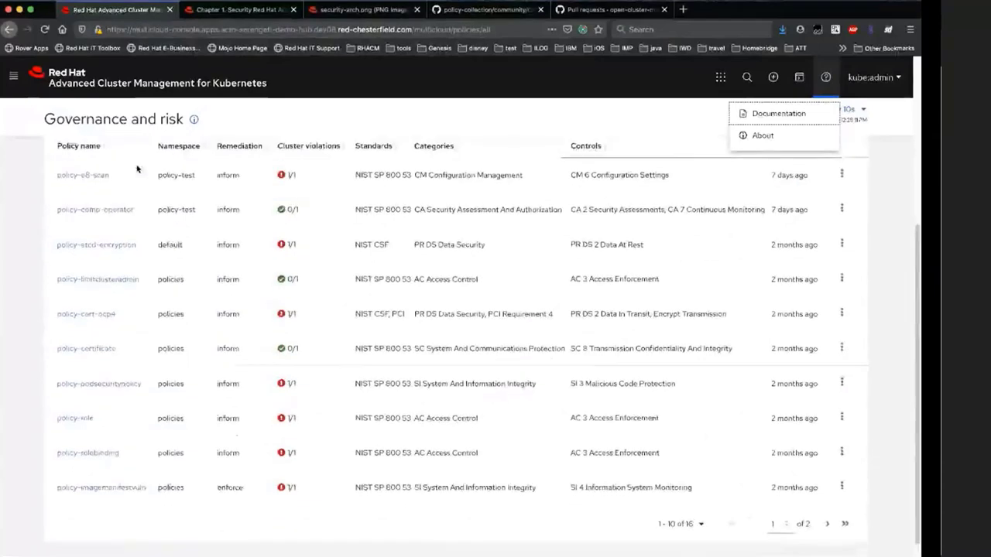
scroll(145, 160, "up", 2)
left_click(146, 158)
type("gateke")
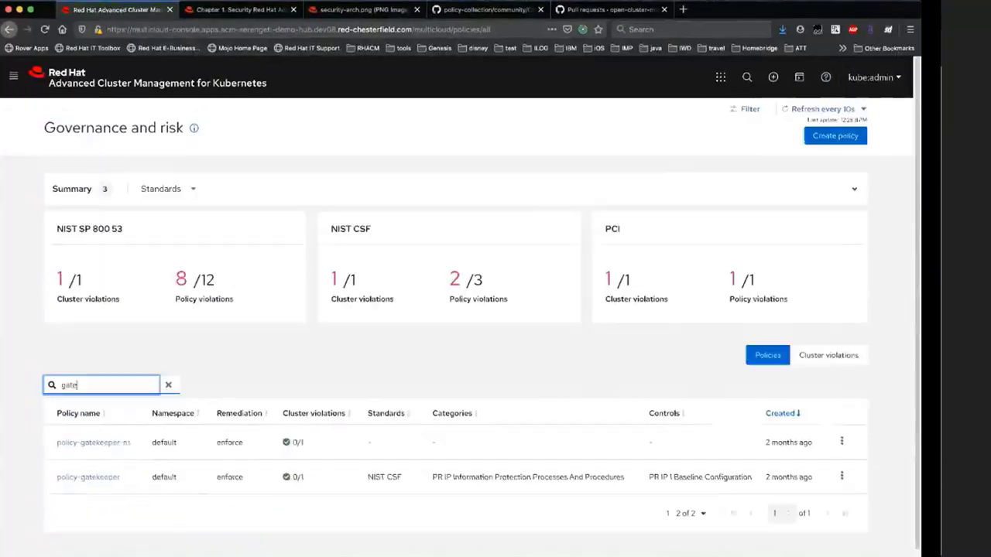
left_click(88, 477)
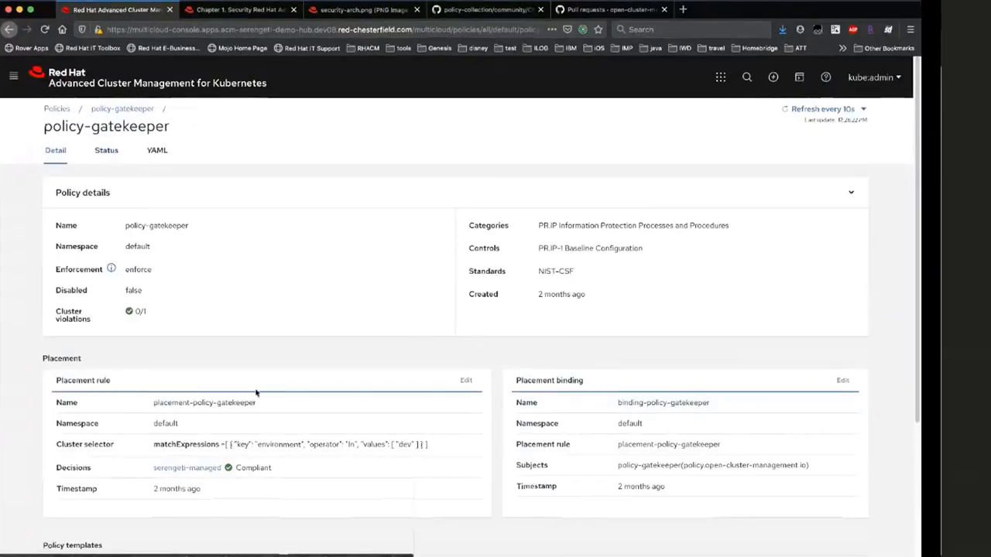
scroll(256, 393, "down", 1)
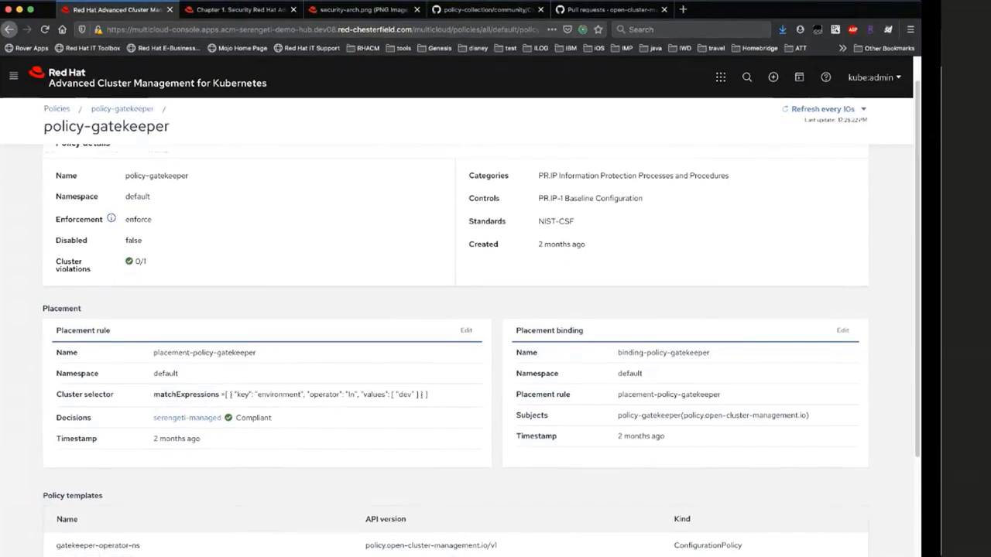
Load the multicloud console's address in a new browser tab
left_click(683, 10)
type("se")
key("BackSpace")
key("BackSpace")
key("BackSpace")
type("mu")
key("Down")
key("Return")
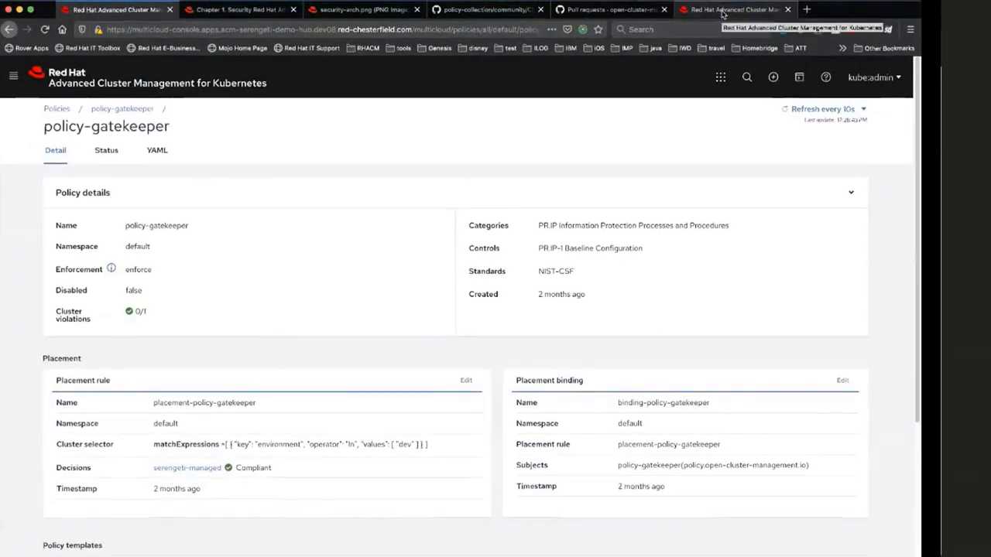
From the newly loaded Advanced Cluster Management welcome page, launch the hub cluster's OpenShift console
left_click(62, 74)
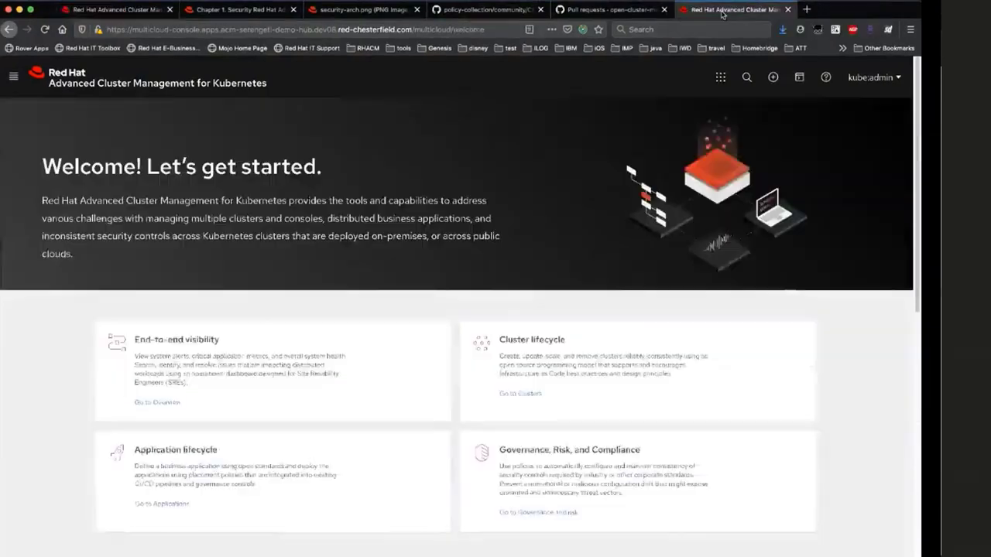
left_click(12, 78)
left_click(721, 77)
left_click(651, 123)
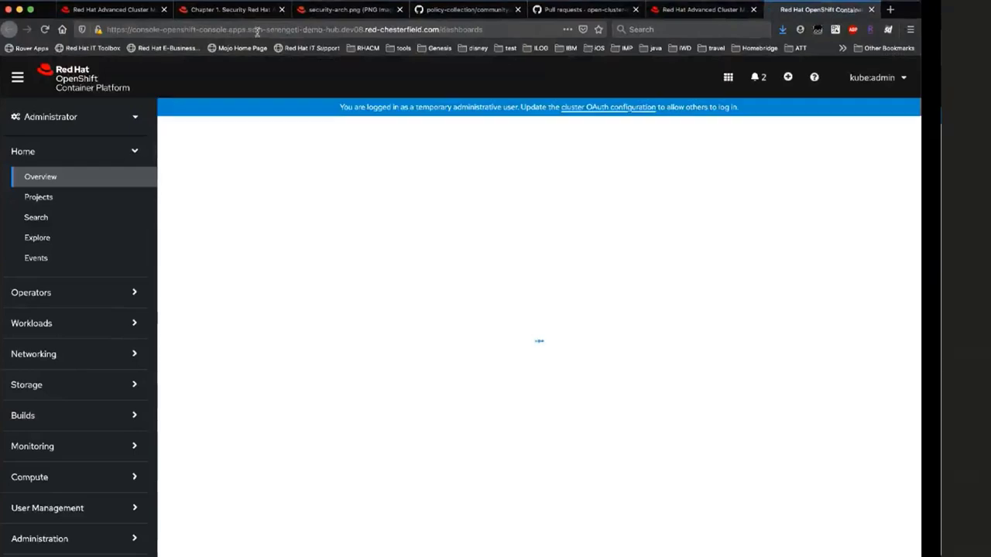
Load the managed cluster's OpenShift console, acm-serengeti-demo-managed, in the current browser tab
left_click(329, 29)
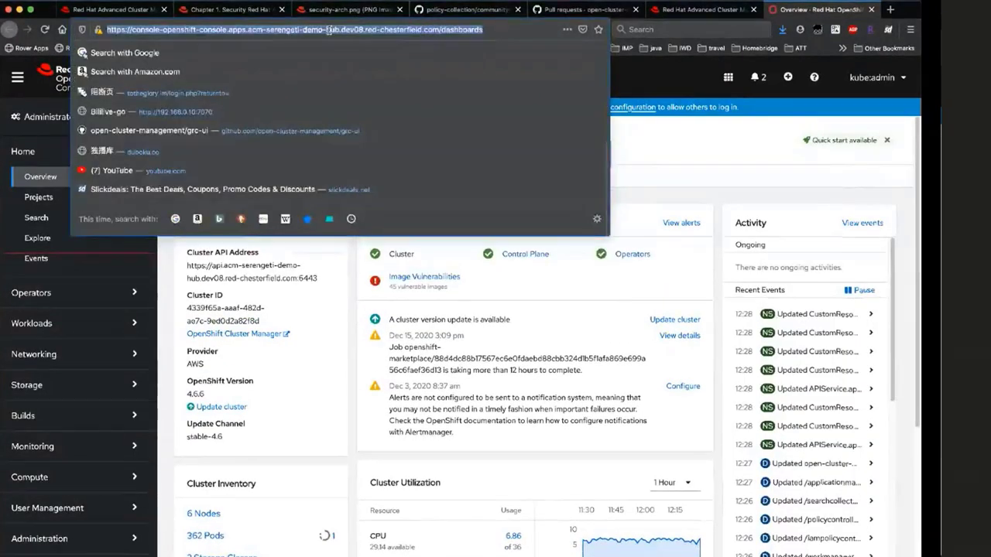
type("set")
key("BackSpace")
type("re")
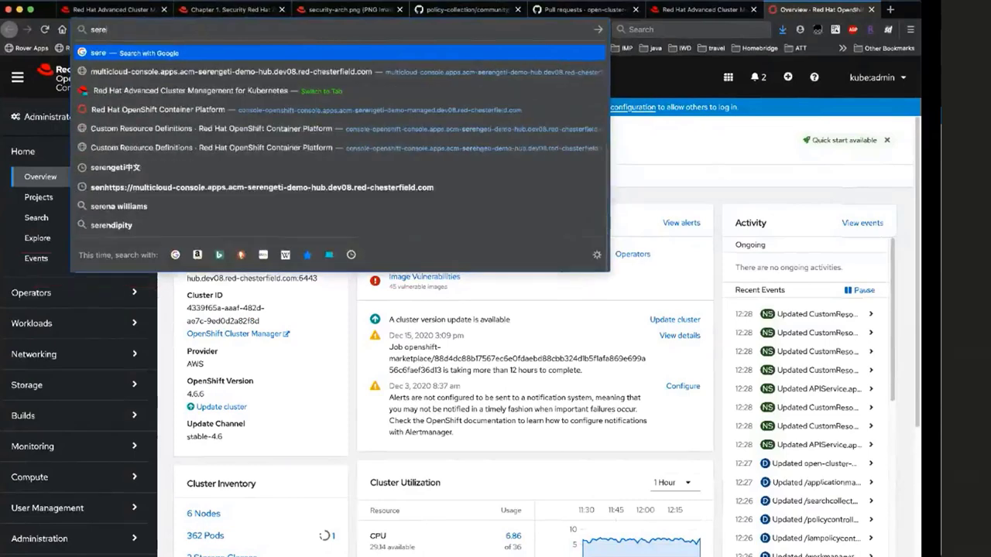
key("Down")
key("Down")
key("Down")
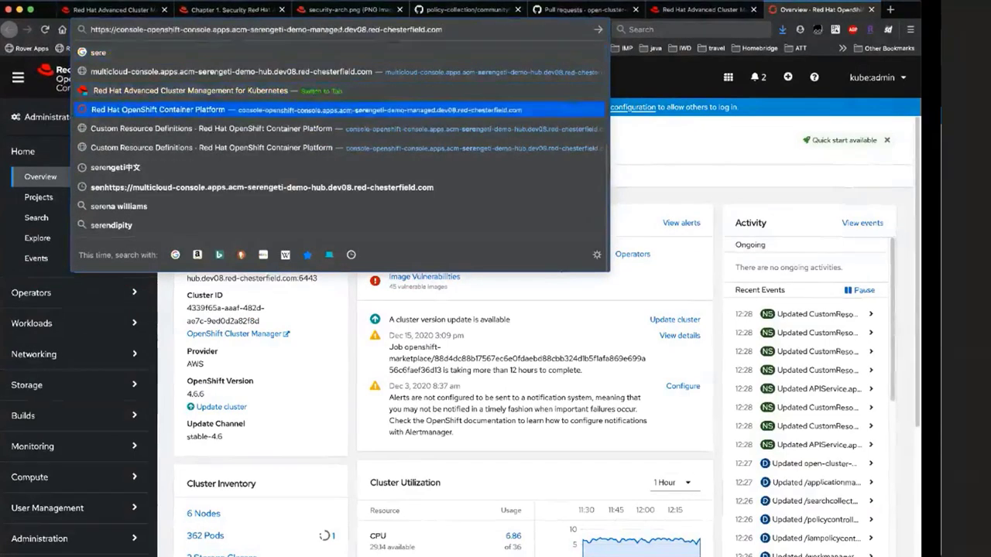
key("Return")
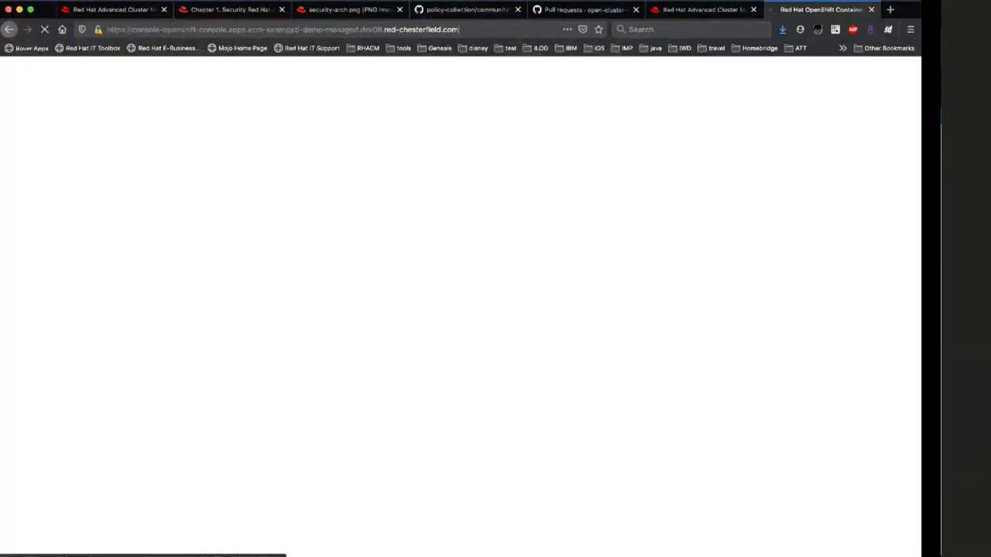
List the installed operators for all projects and view the details of the Gatekeeper Operator's gatekeeper instance
left_click(62, 303)
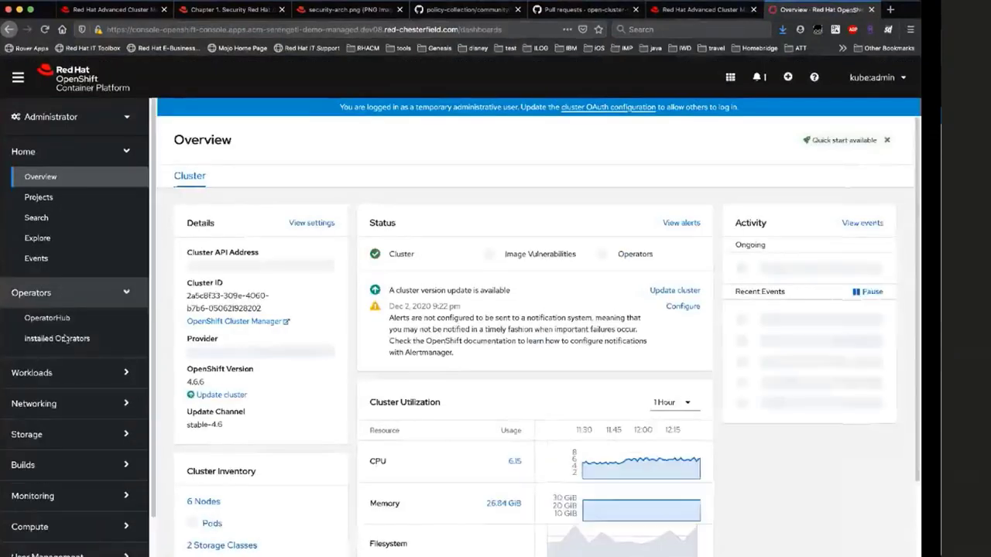
left_click(57, 339)
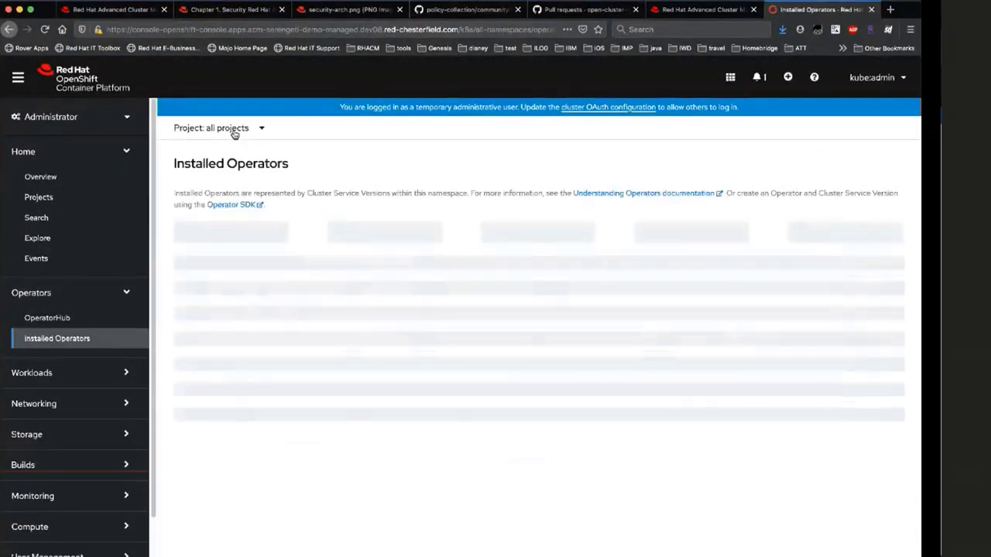
left_click(261, 128)
left_click(202, 203)
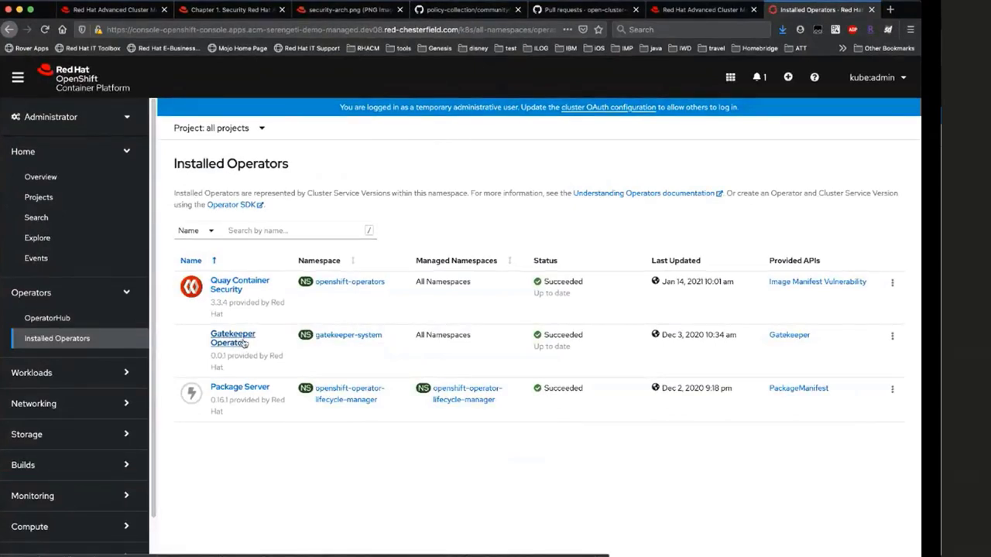
left_click(789, 336)
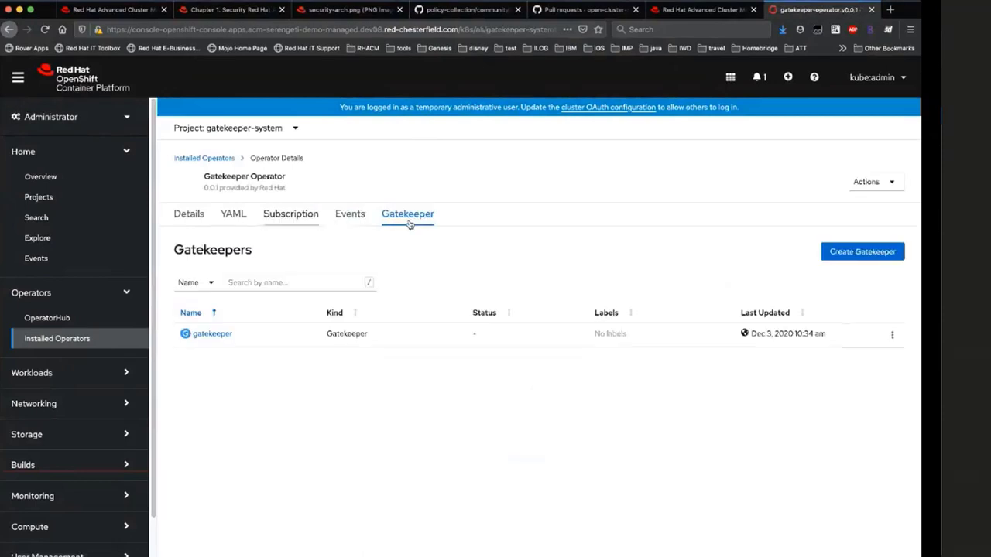
left_click(215, 339)
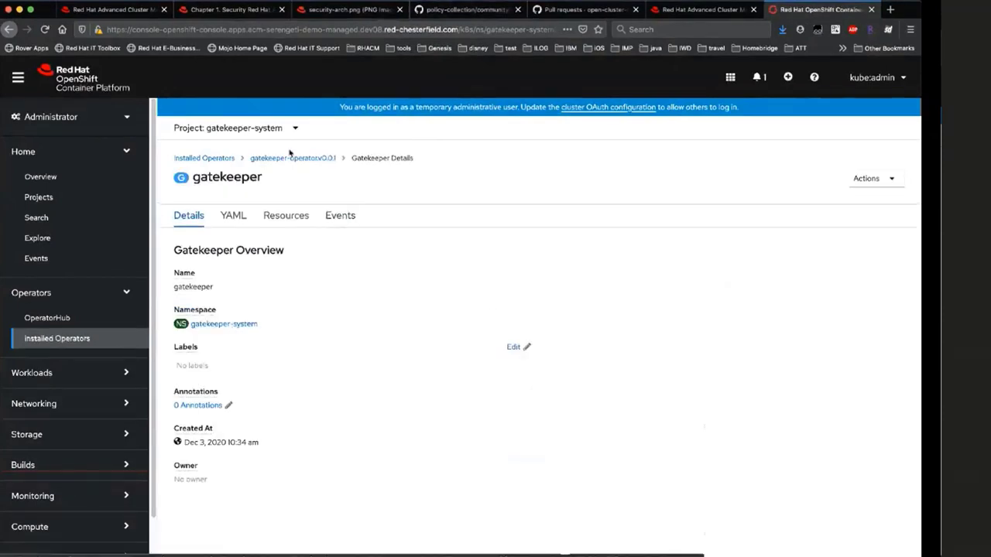
Return to the policies list in Advanced Cluster Management and view the YAML of policy-gatekeeper-ns
left_click(147, 10)
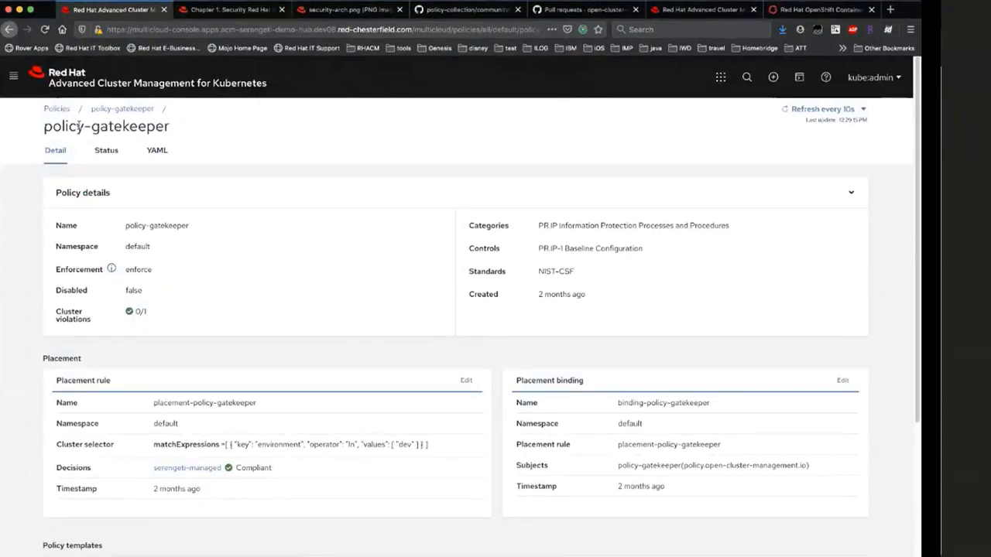
left_click(58, 110)
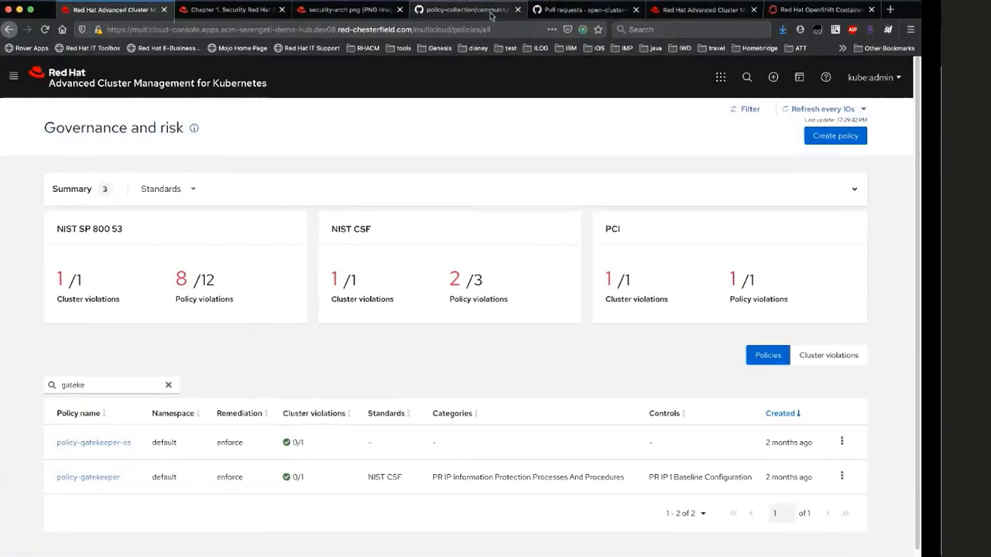
left_click(109, 446)
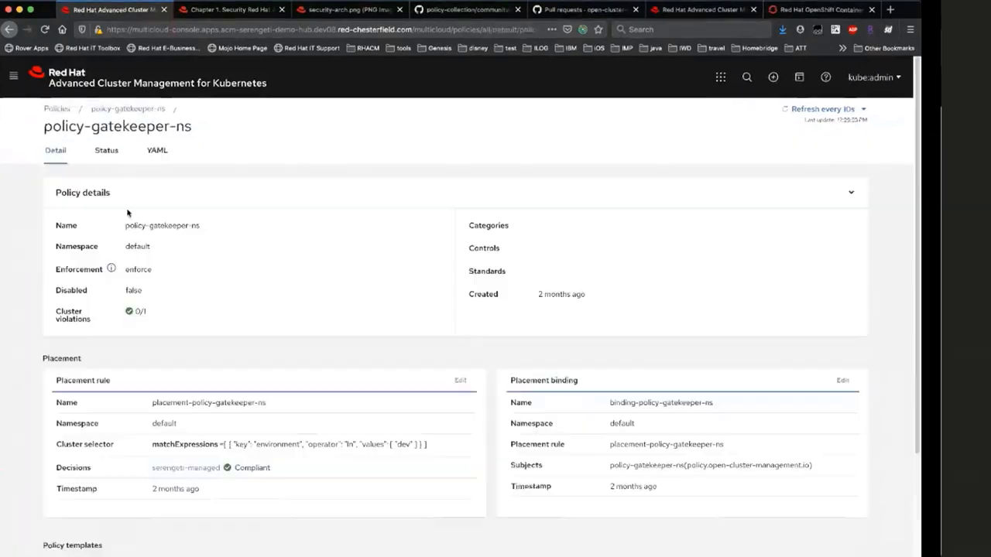
left_click(157, 152)
scroll(279, 336, "down", 5)
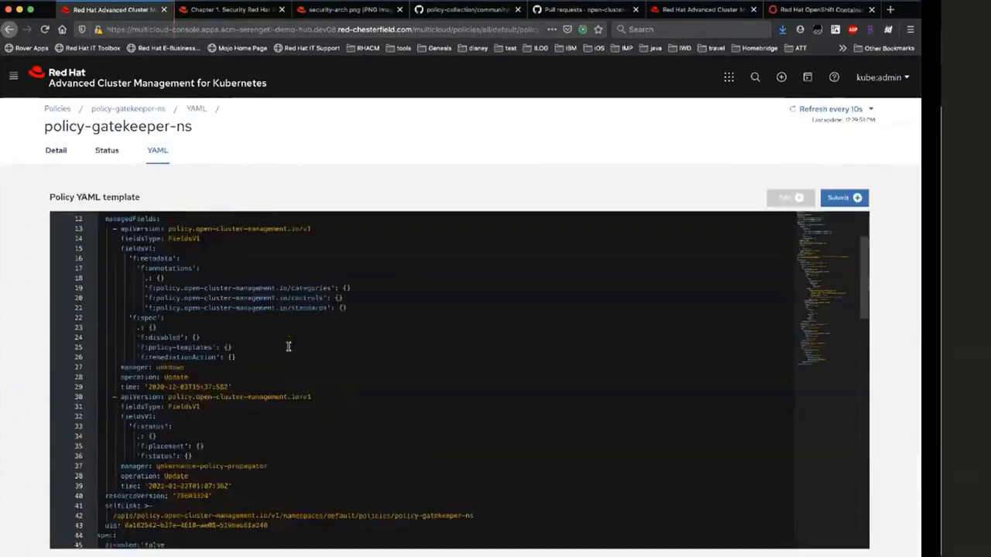
Switch to Visual Studio Code and open policy-gatekeeper-sample.yaml at the beginning of the file
key("super+Tab")
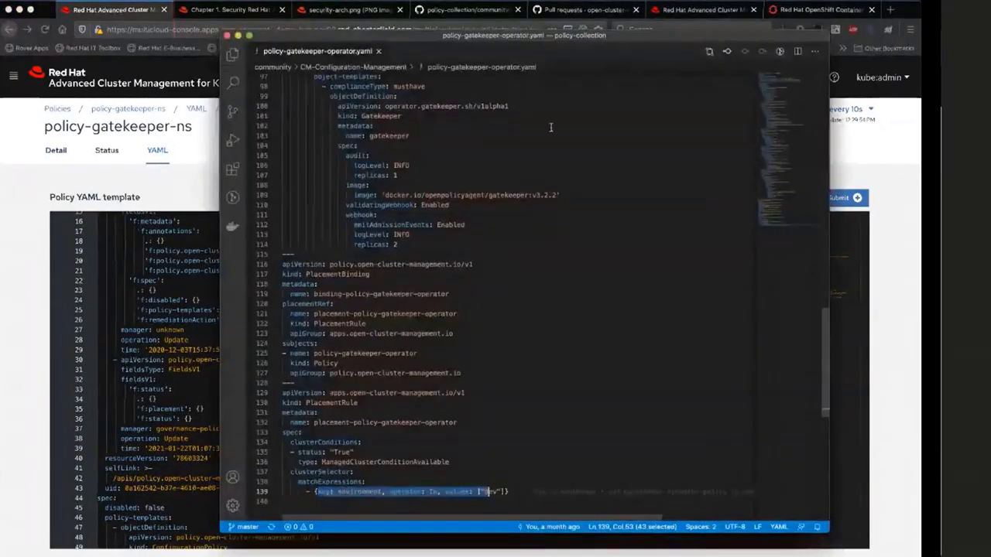
left_click(616, 233)
key("super+p")
type("gat")
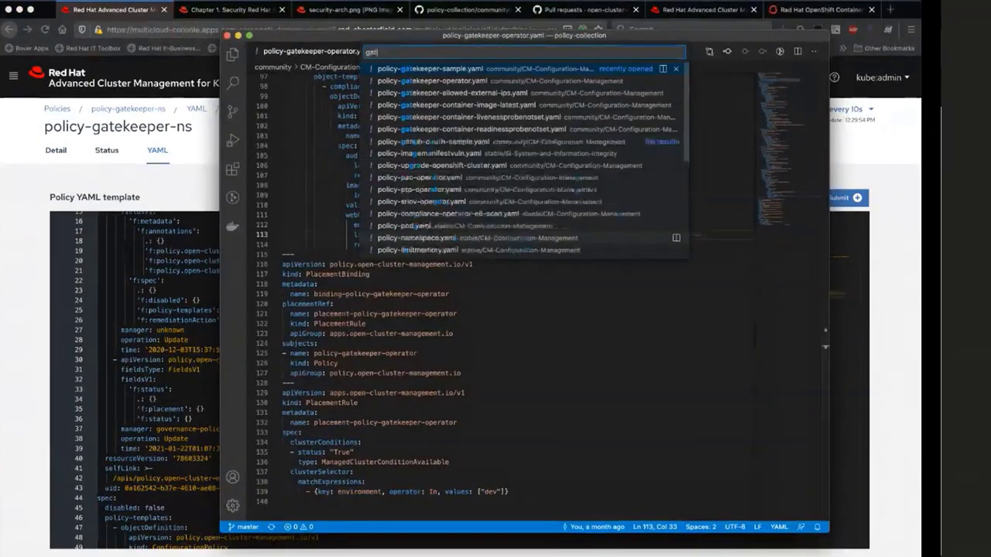
key("Return")
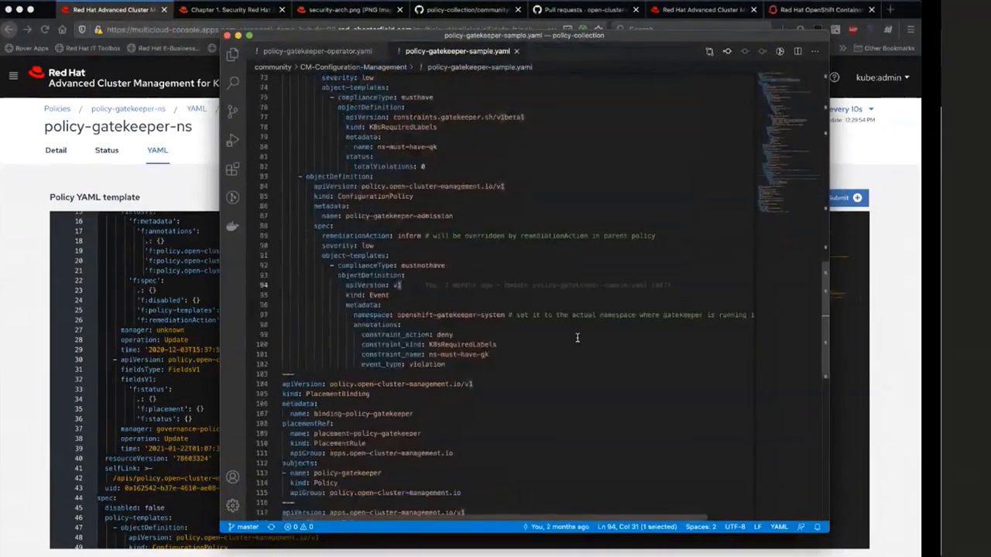
scroll(577, 337, "up", 10)
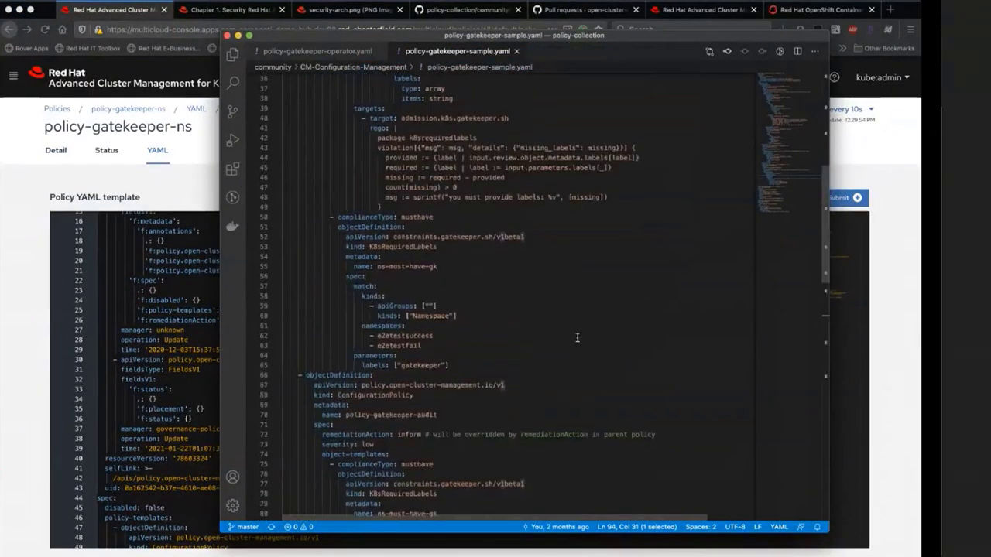
scroll(577, 337, "up", 10)
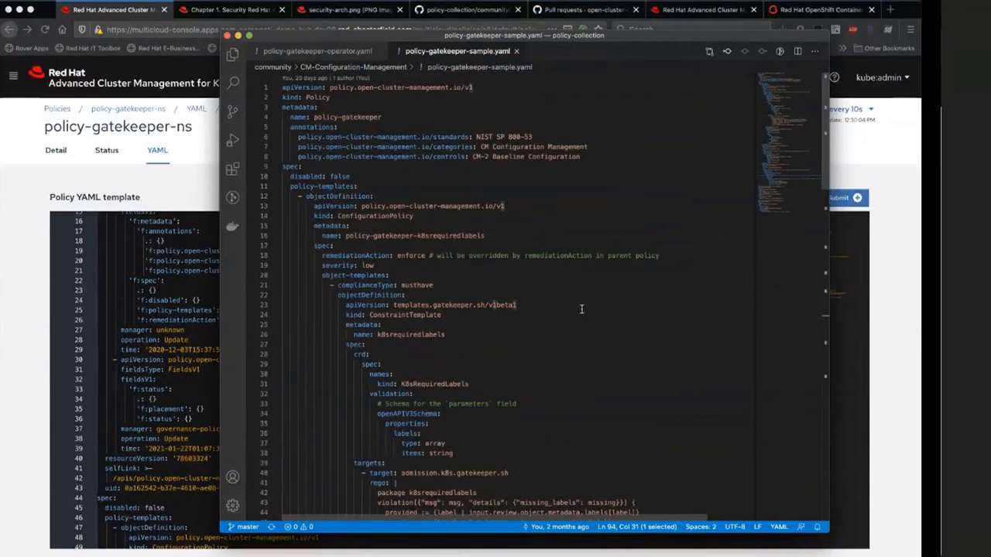
scroll(564, 317, "down", 1)
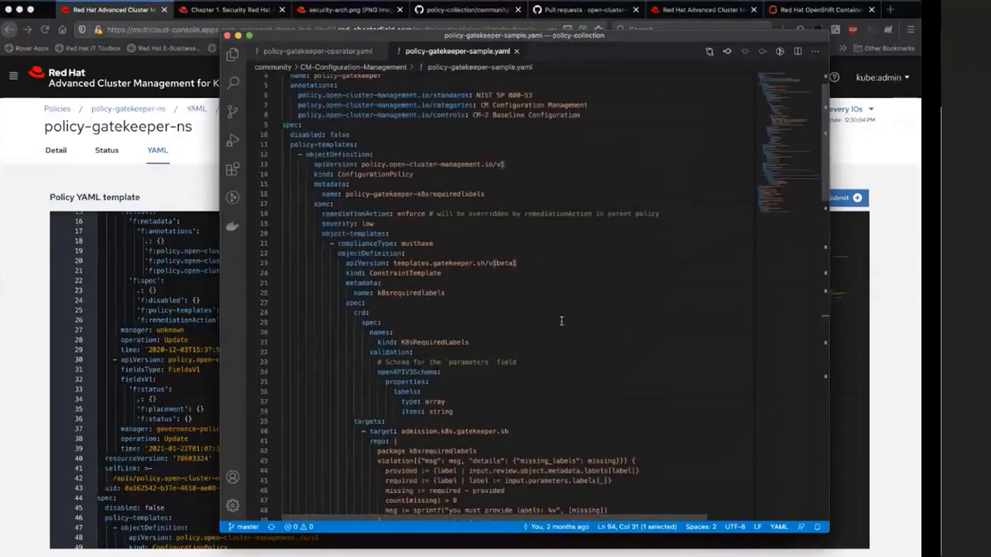
Collapse the three objectDefinition blocks under policy-templates and highlight them together
left_click(276, 154)
left_click(276, 165)
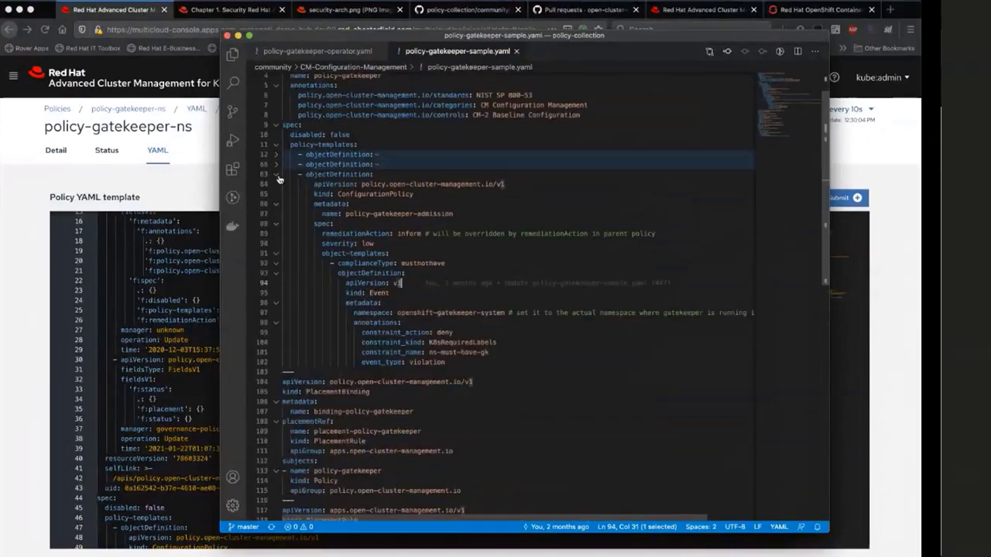
left_click(276, 174)
scroll(310, 185, "up", 1)
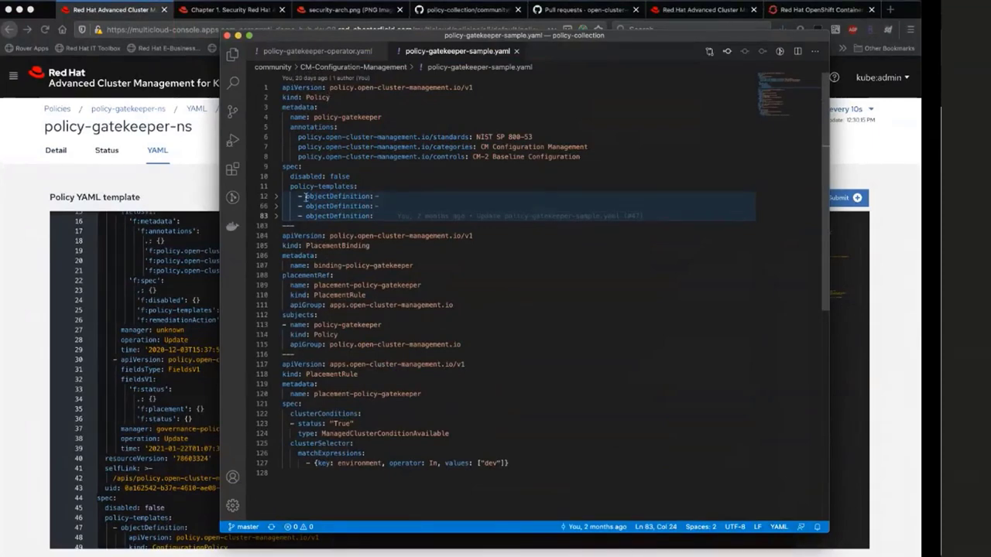
left_click_drag(306, 196, 376, 219)
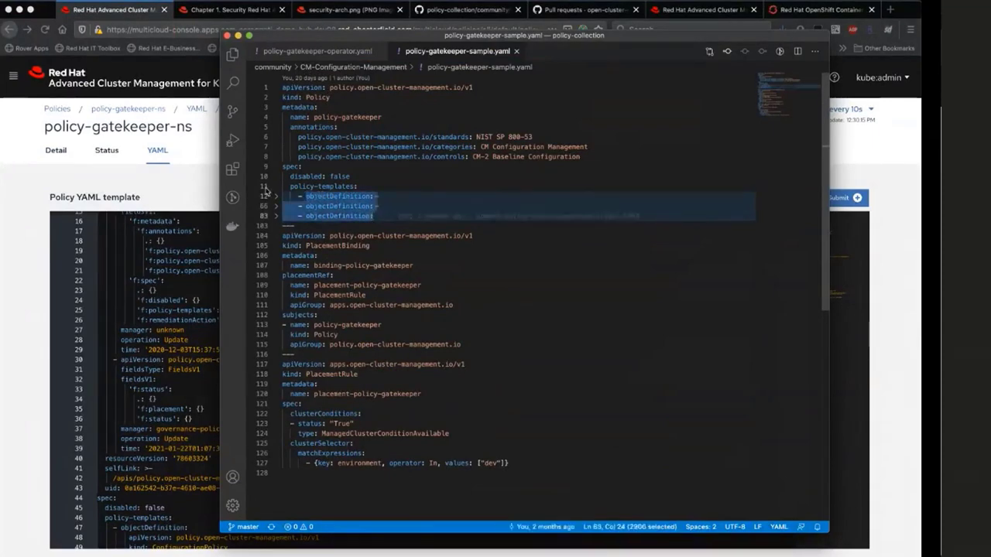
Expand the first objectDefinition block and highlight its policy apiVersion and ConfigurationPolicy kind lines
left_click(276, 195)
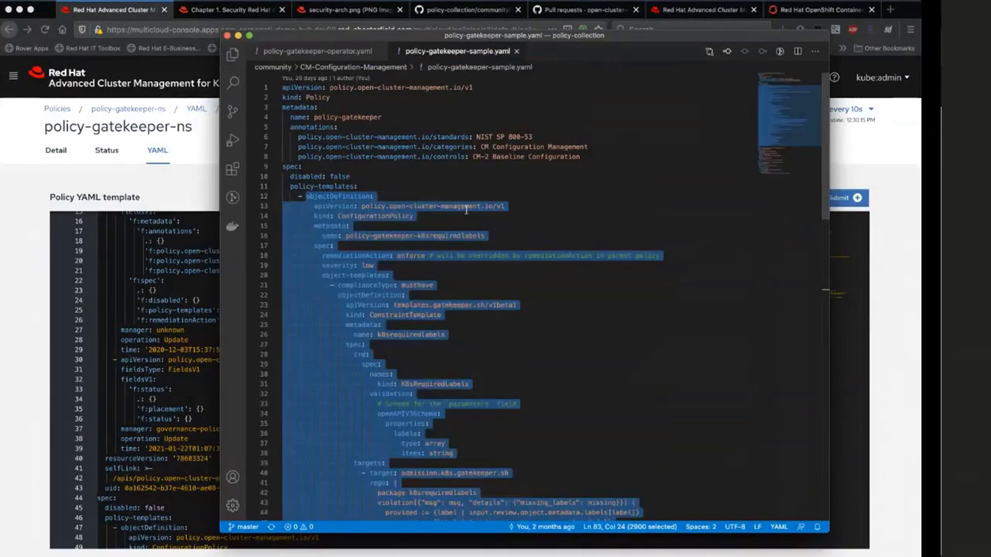
left_click(433, 225)
scroll(465, 232, "down", 1)
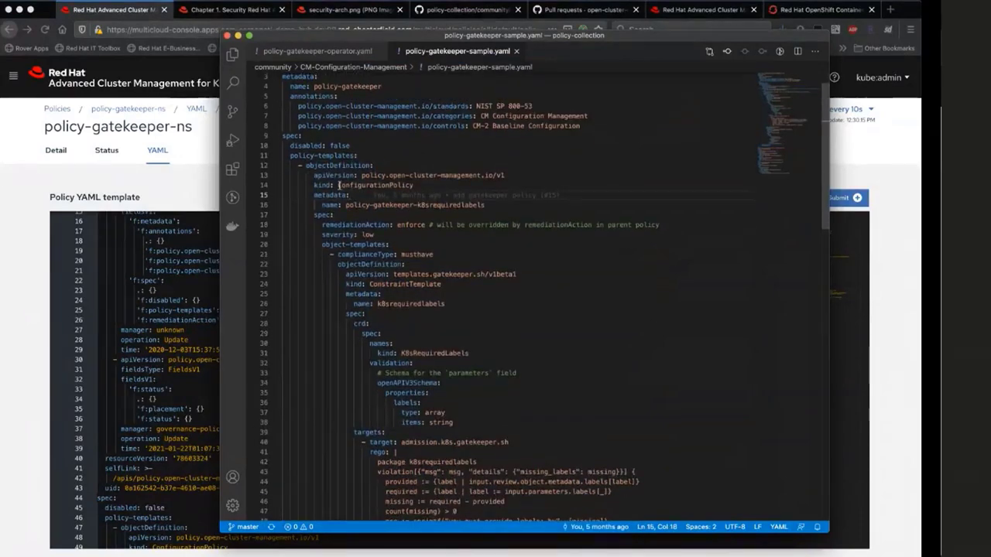
key("Down")
key("Down")
key("Down")
key("Down")
key("Down")
key("Down")
key("Down")
key("End")
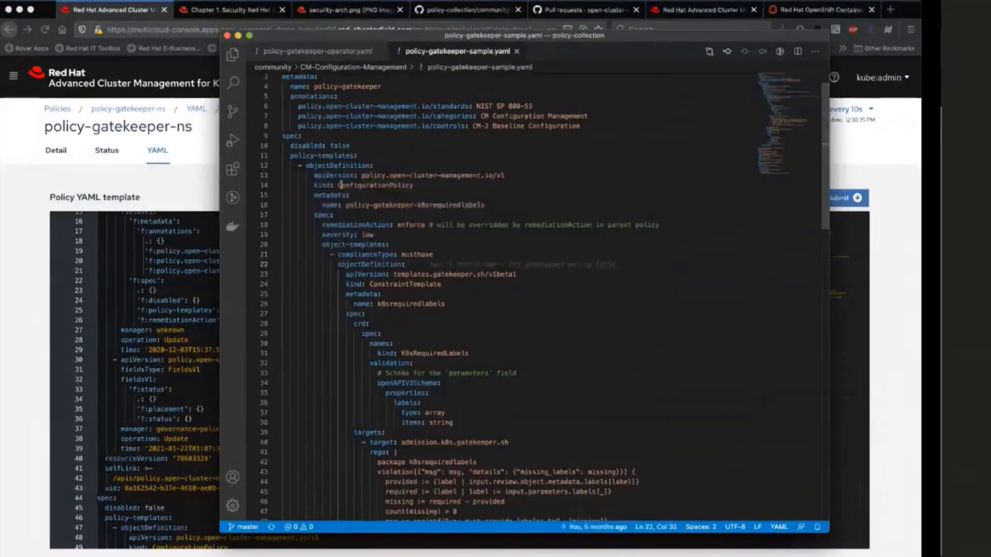
left_click_drag(315, 175, 418, 185)
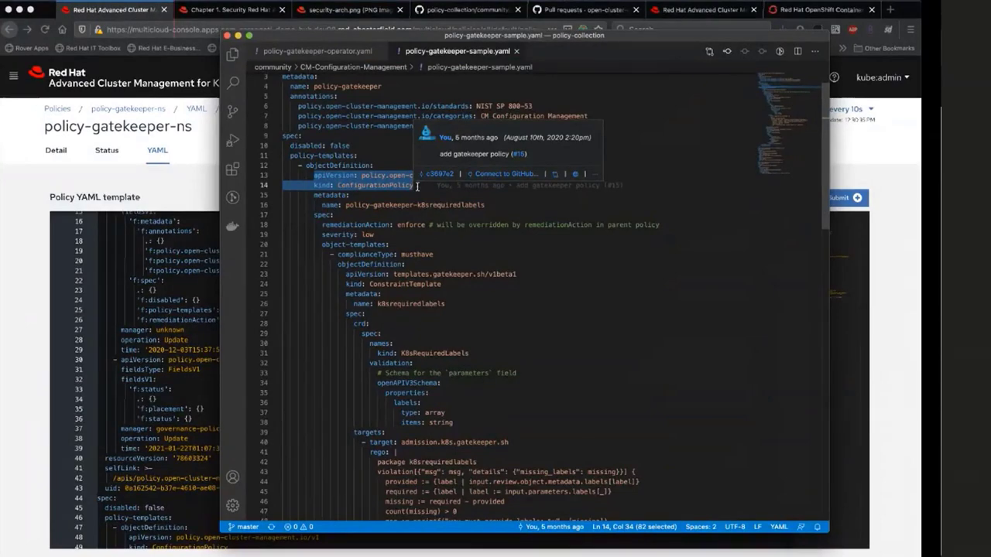
Collapse the object-templates section of the first configuration policy and highlight its object-templates key
left_click(275, 246)
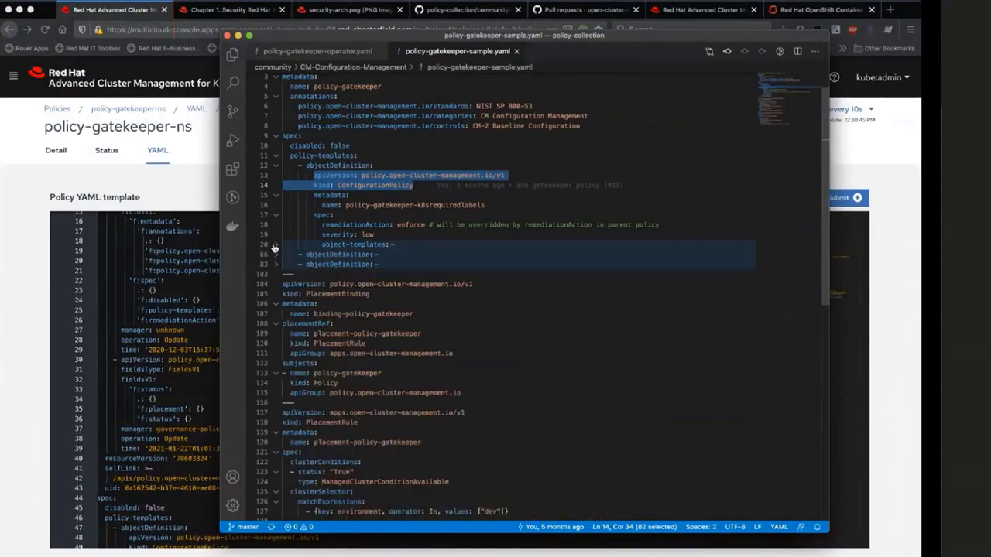
key("Down")
key("Down")
key("Down")
key("Down")
key("Down")
key("Down")
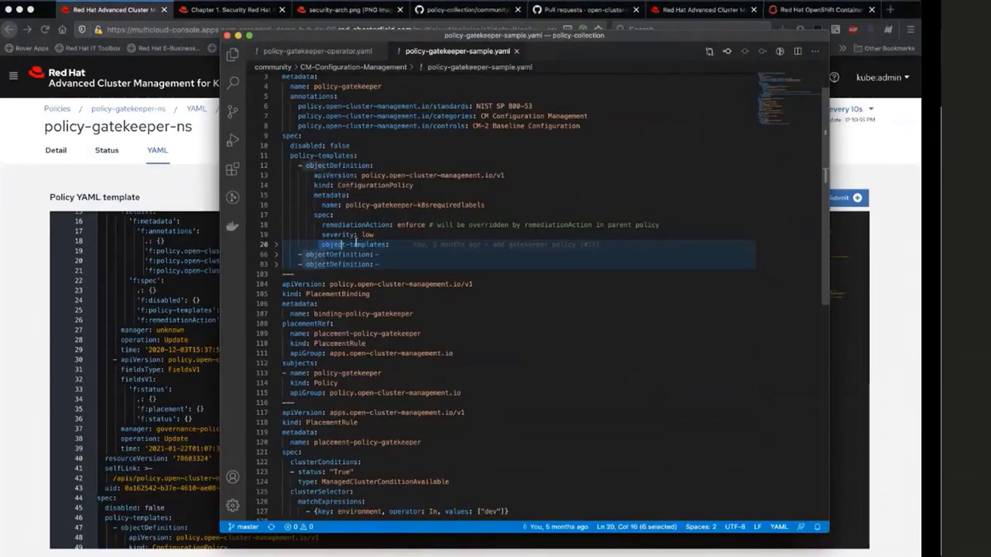
left_click_drag(321, 245, 391, 243)
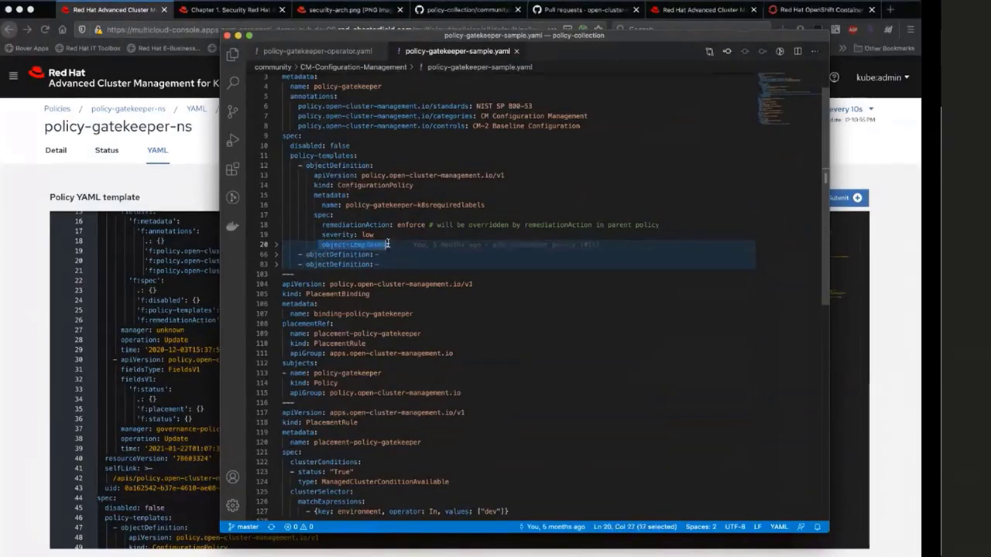
Expand the object-templates section and highlight the first template's musthave compliance type
left_click(276, 245)
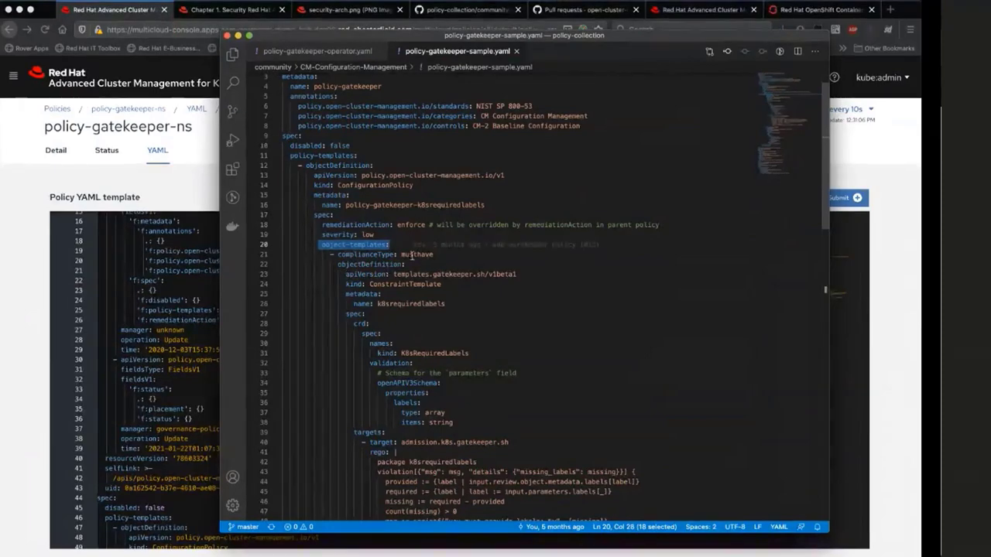
left_click_drag(339, 254, 391, 254)
double_click(415, 254)
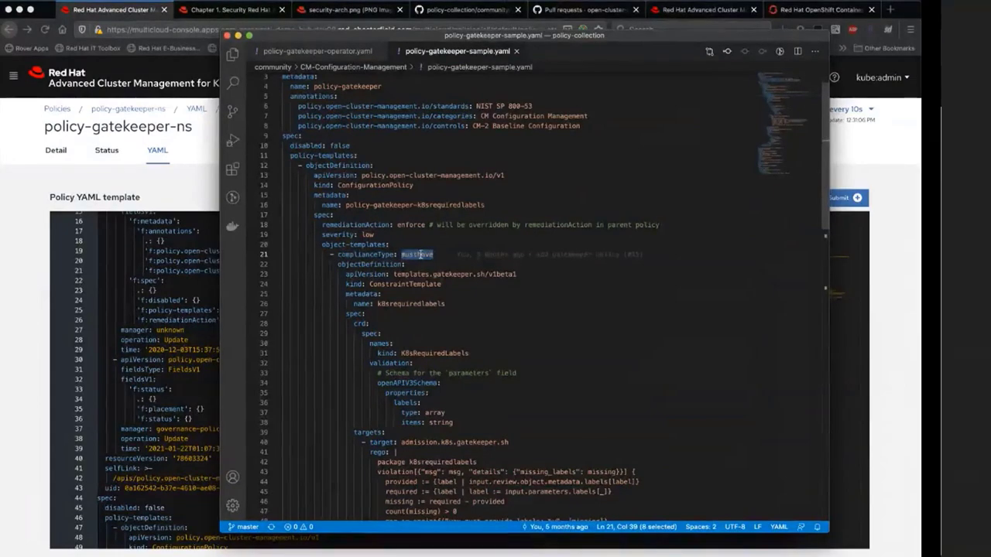
Highlight the whole ConstraintTemplate definition, from its apiVersion line to the closing brace of the rego code, and return to the file's beginning
left_click(346, 274)
left_click(441, 382, "shift")
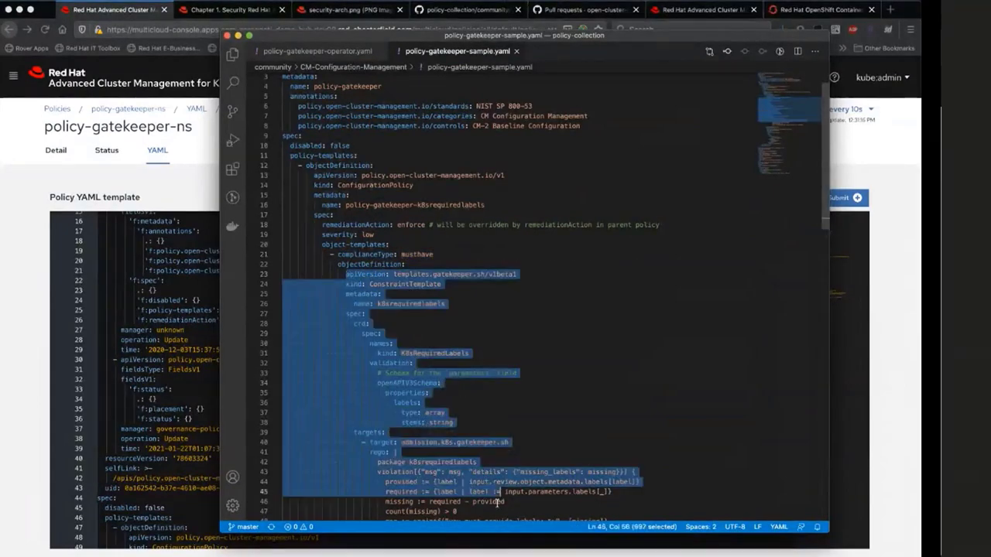
scroll(463, 401, "down", 3)
left_click(511, 454, "shift")
left_click(511, 448, "shift")
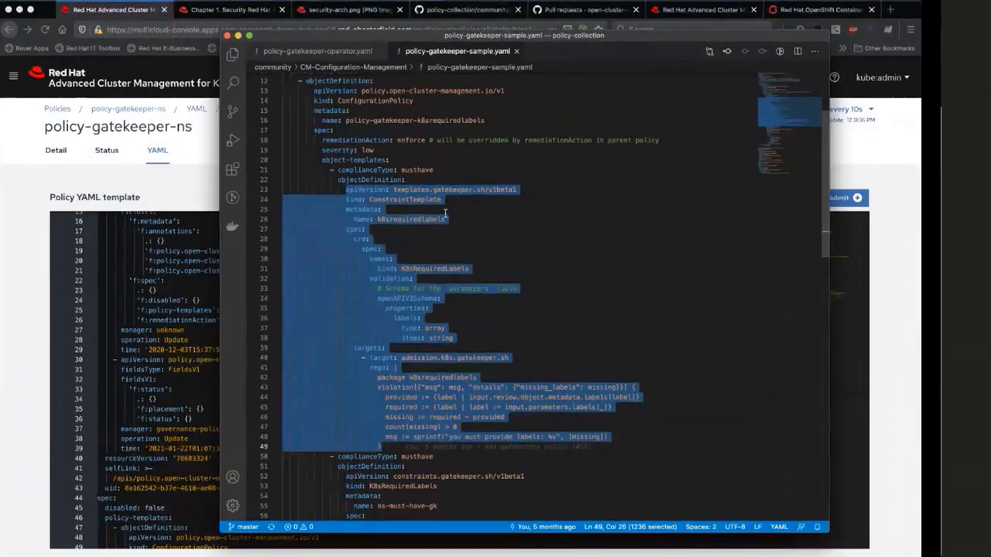
scroll(445, 213, "up", 1)
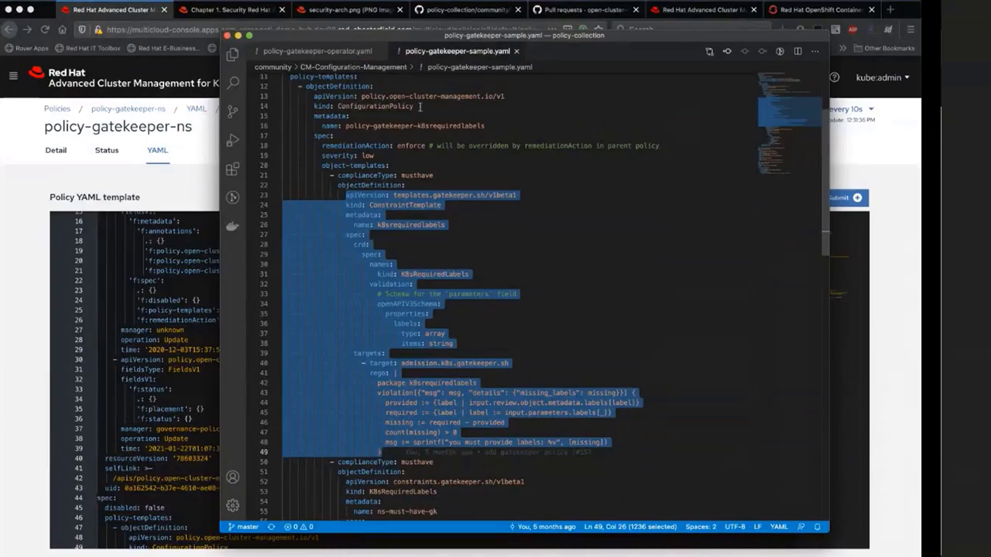
scroll(440, 238, "up", 5)
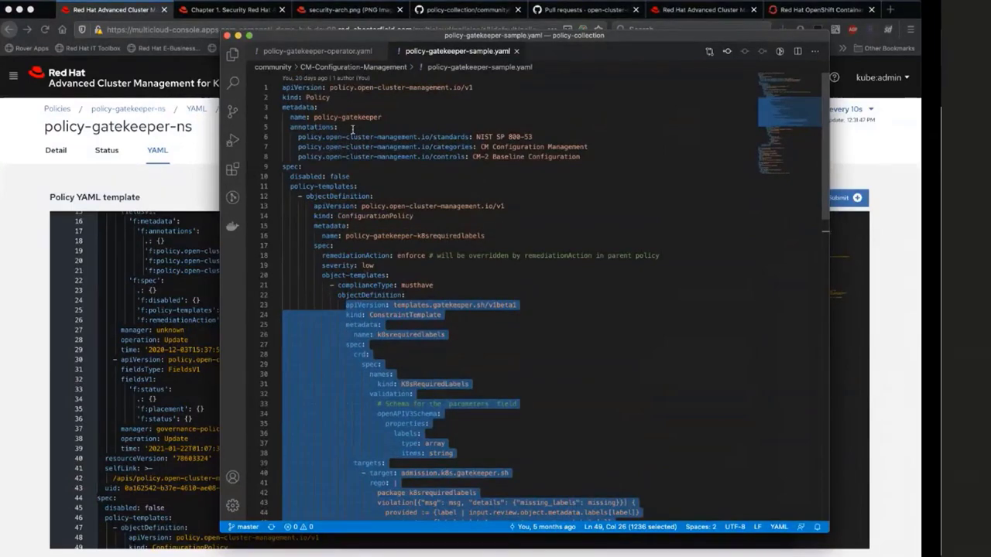
Highlight the ConstraintTemplate definition again, from its templates.gatekeeper.sh/v1beta1 apiVersion on line 23 through the rego code's closing brace on line 49
scroll(481, 325, "down", 4)
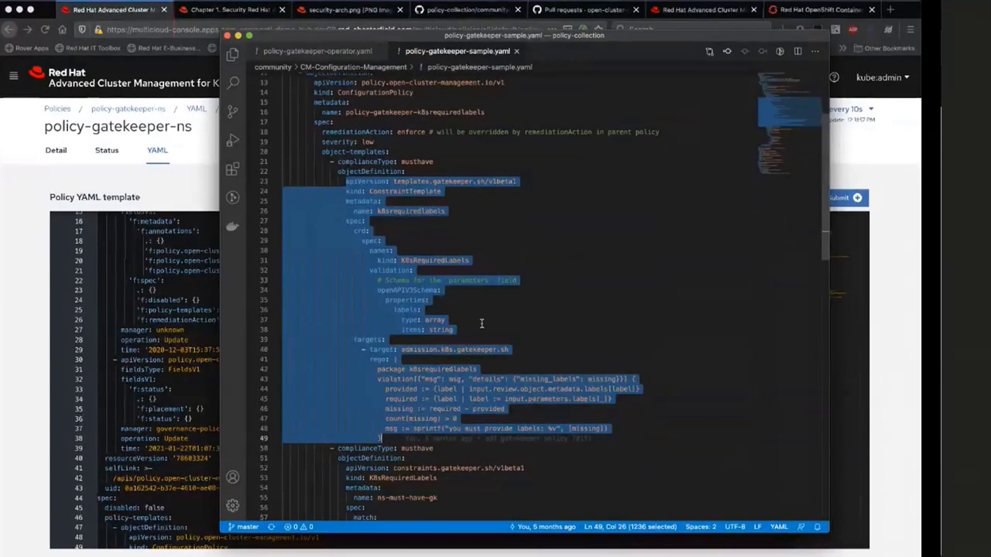
scroll(482, 323, "down", 1)
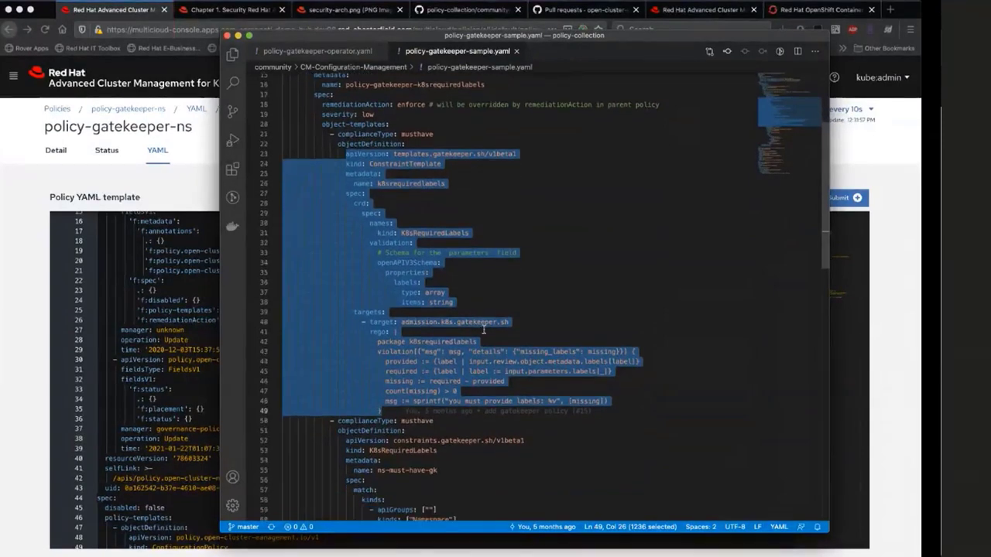
left_click(345, 154)
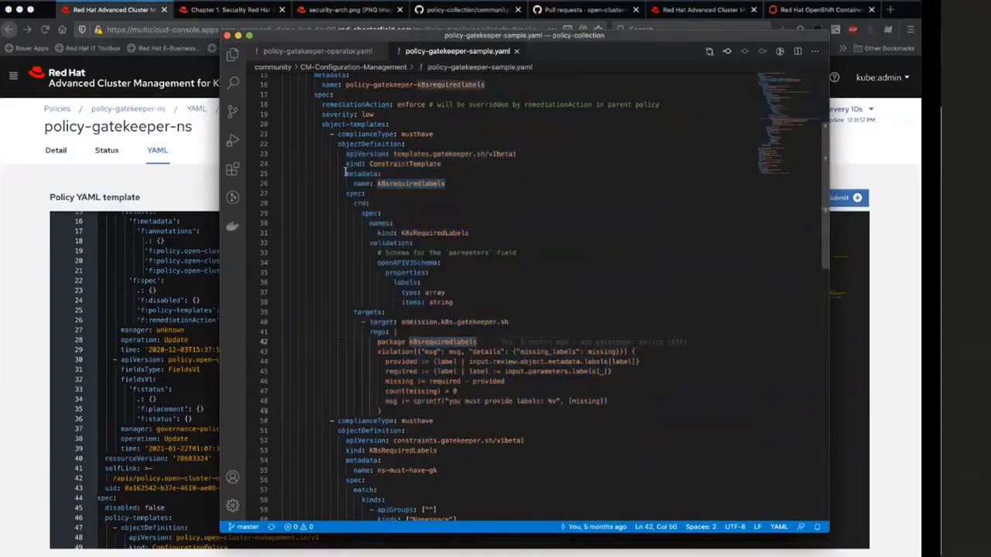
left_click(381, 234, "shift")
key("shift+Down")
key("shift+Down")
key("shift+Down")
key("shift+Down")
key("shift+Down")
key("shift+Down")
key("shift+Down")
key("shift+Down")
key("shift+Down")
key("shift+Down")
key("shift+Down")
key("shift+Down")
key("shift+Down")
key("shift+Down")
key("shift+Down")
key("shift+Down")
key("shift+Down")
key("shift+Down")
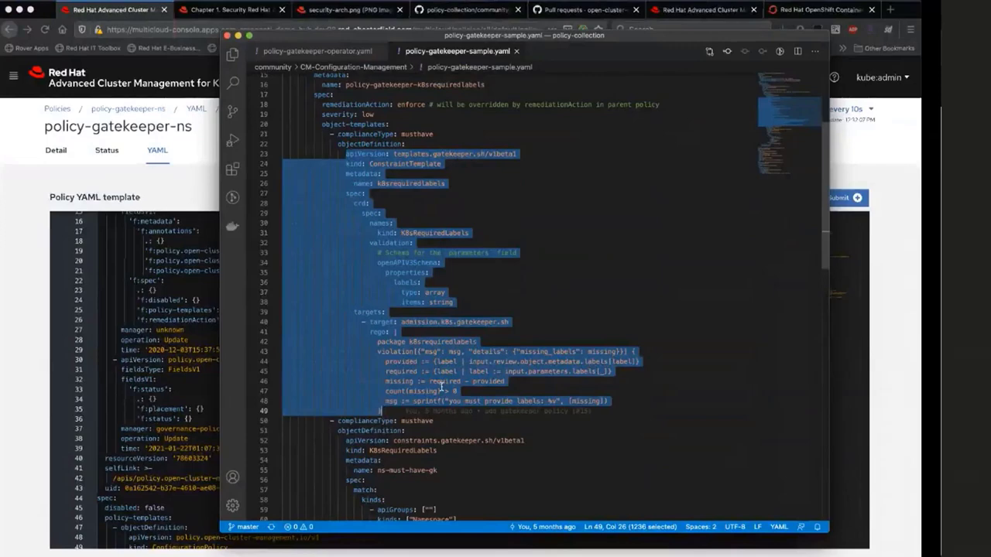
Highlight the K8sRequiredLabels constraint definition, from its constraints.gatekeeper.sh/v1beta1 apiVersion line to its gatekeeper labels parameter
scroll(443, 421, "down", 1)
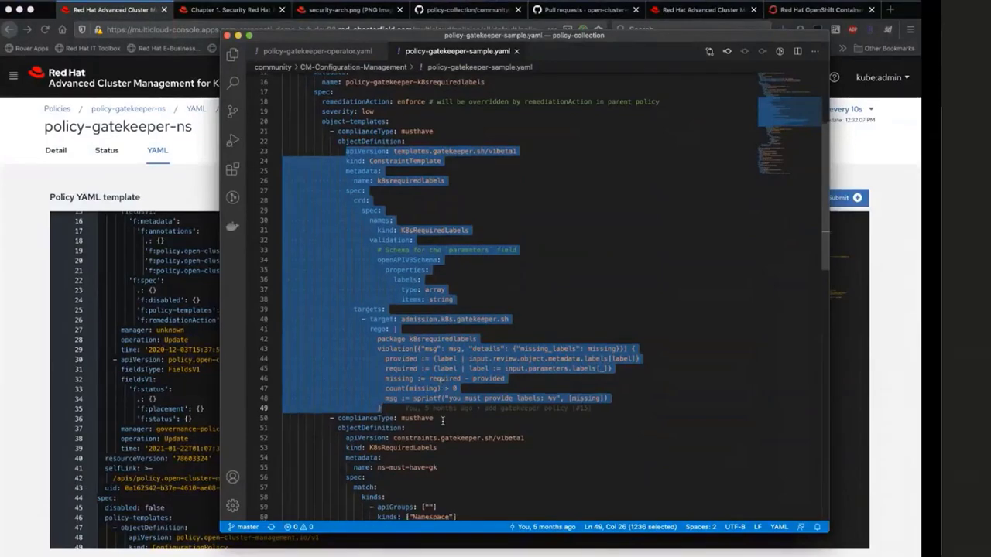
scroll(443, 420, "down", 4)
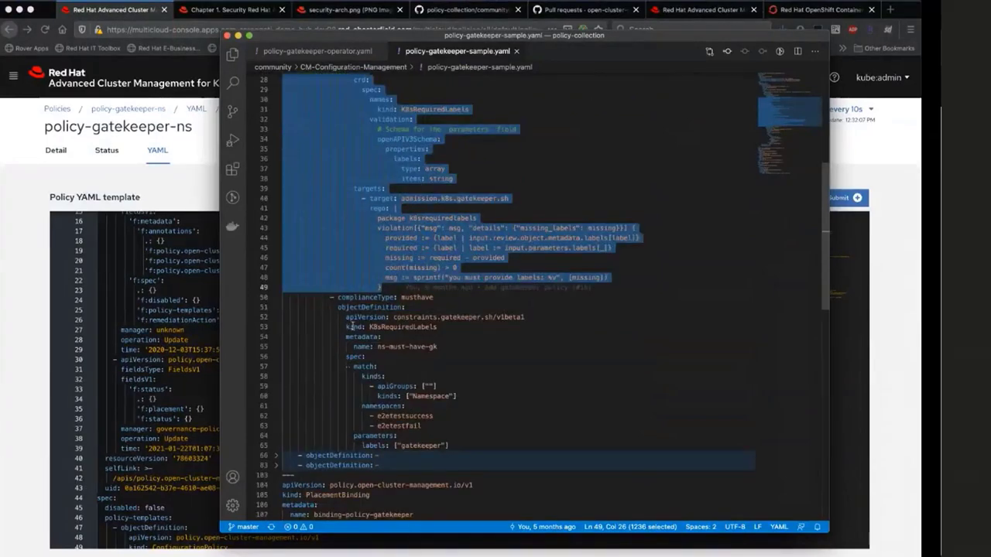
left_click_drag(346, 317, 460, 445)
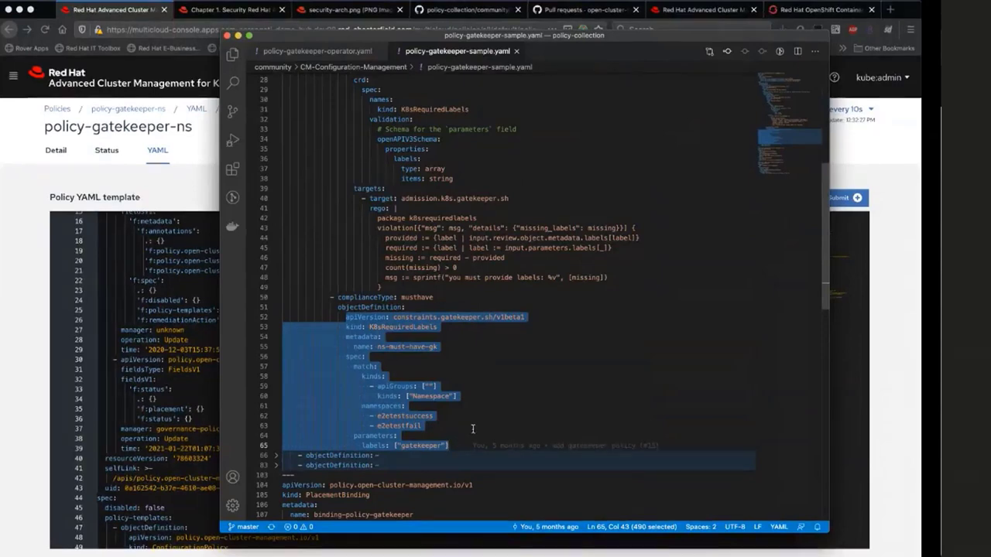
Highlight the rego code in the ConstraintTemplate, from the package k8srequiredlabels line to its closing brace
scroll(471, 429, "up", 2)
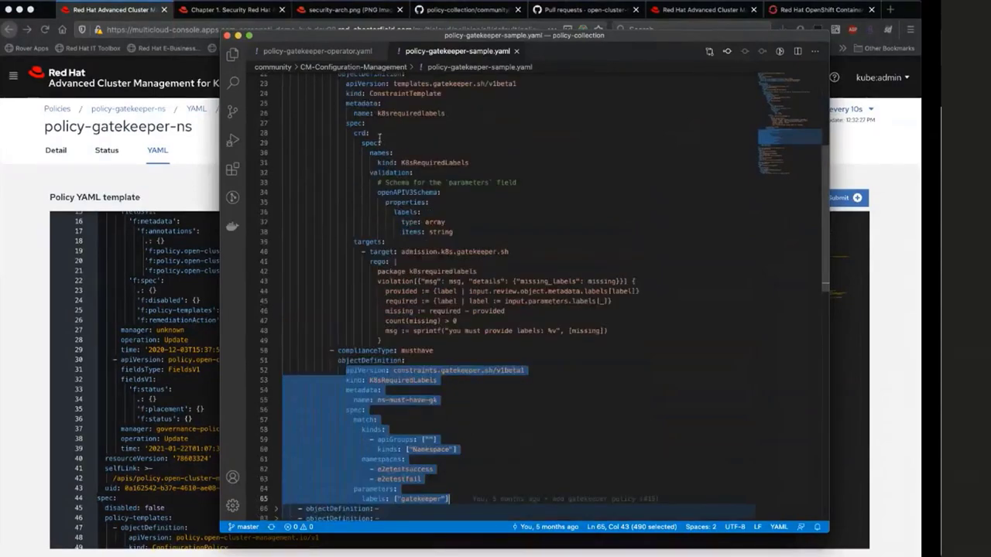
scroll(478, 310, "down", 1)
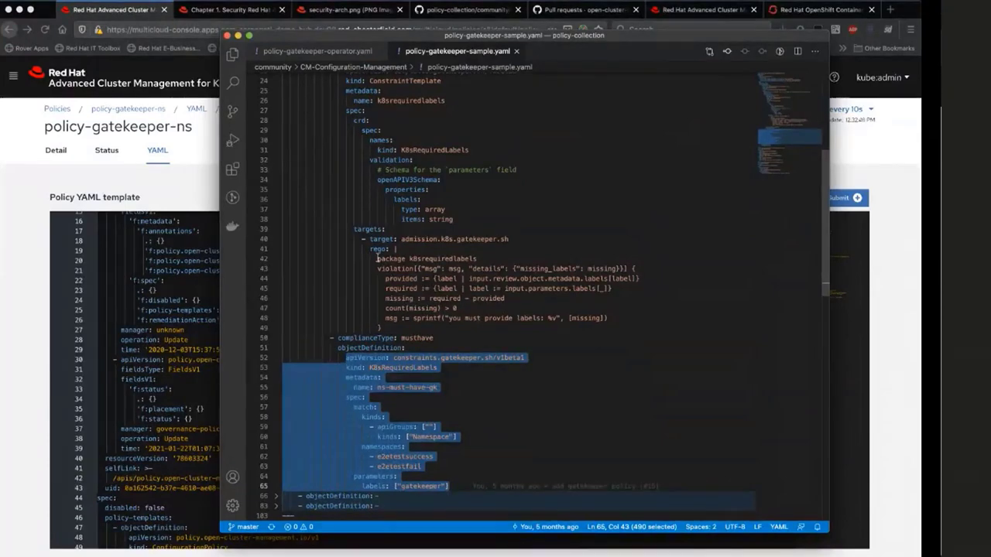
left_click_drag(377, 258, 398, 331)
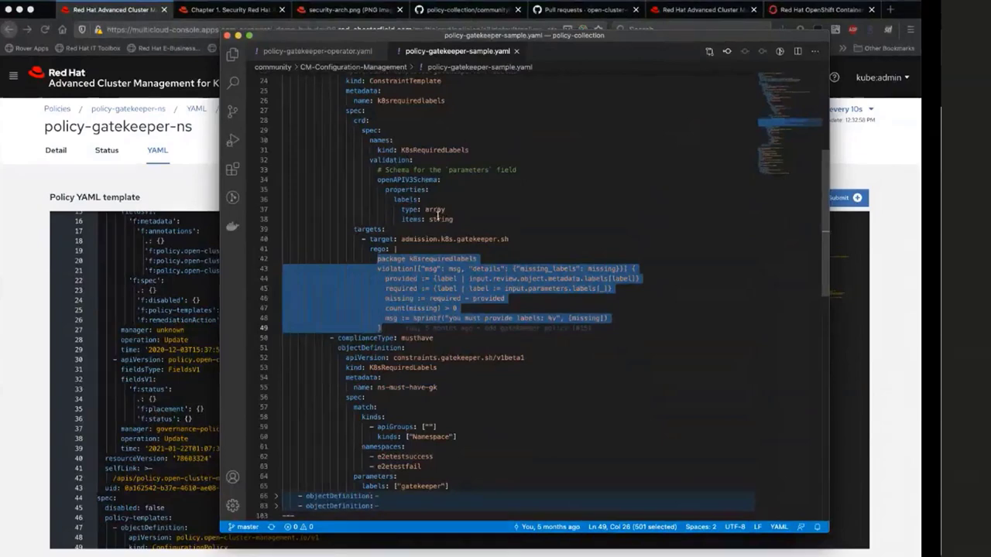
Place the cursor in the labels property of the openAPIV3Schema, and highlight the constraint's match kinds block for Namespace
left_click(415, 199)
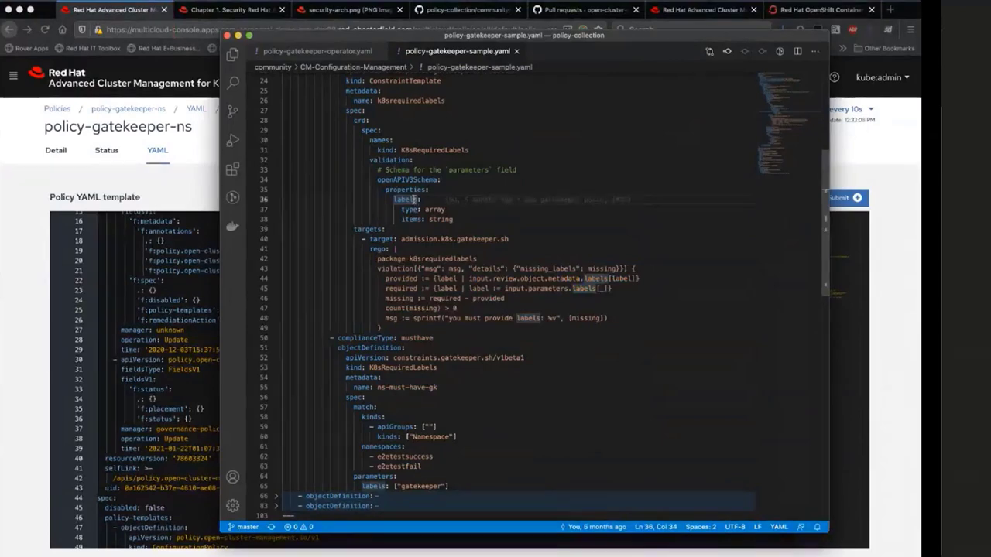
triple_click(400, 199)
left_click(399, 200)
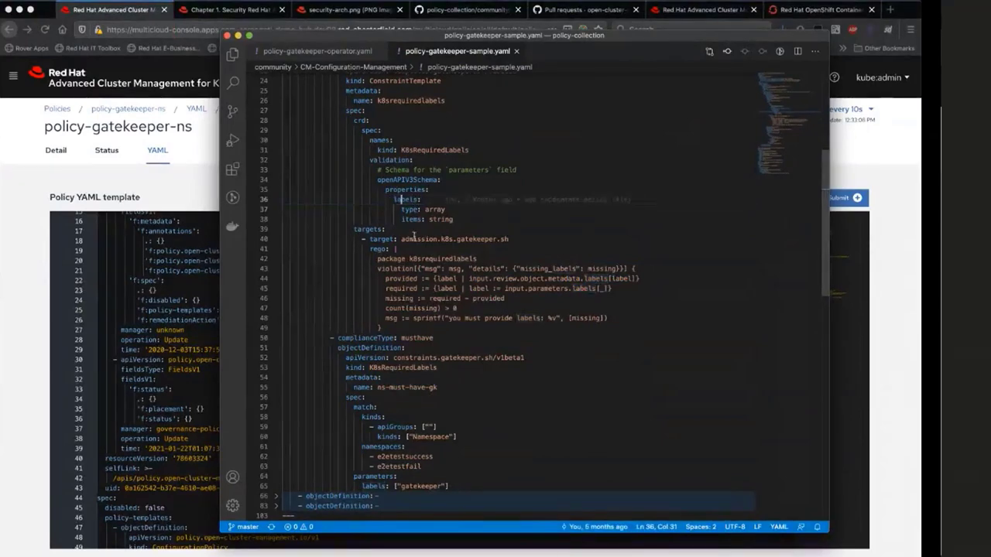
scroll(422, 387, "down", 3)
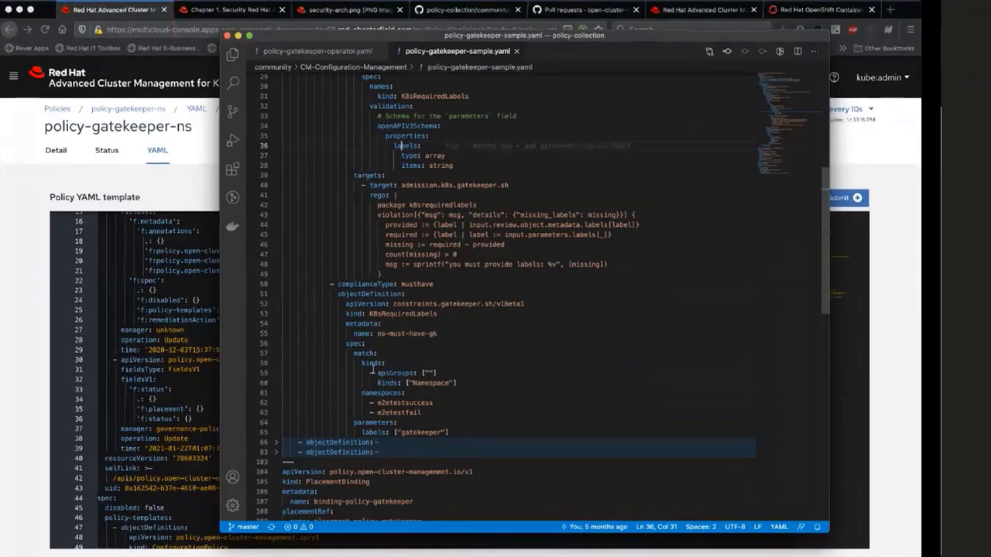
left_click_drag(363, 362, 459, 382)
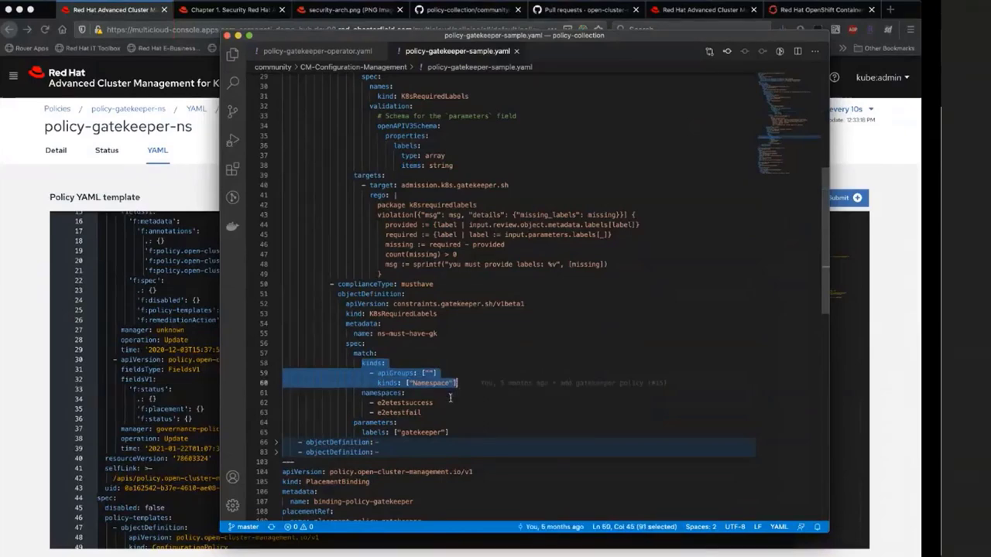
Highlight the constraint's e2etestsuccess and e2etestfail namespaces, and select the labels key under its parameters
scroll(451, 396, "down", 1)
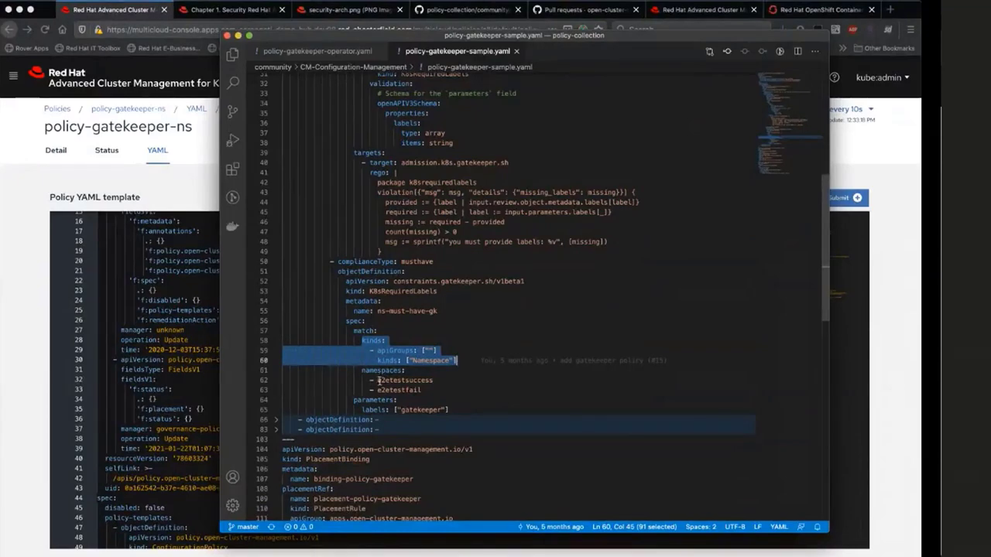
scroll(379, 380, "down", 1)
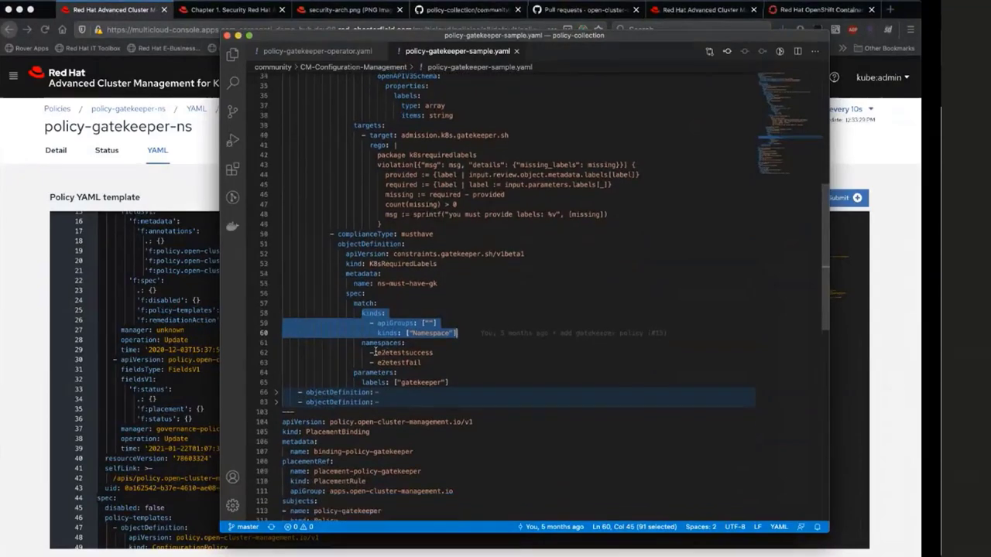
left_click_drag(377, 352, 423, 361)
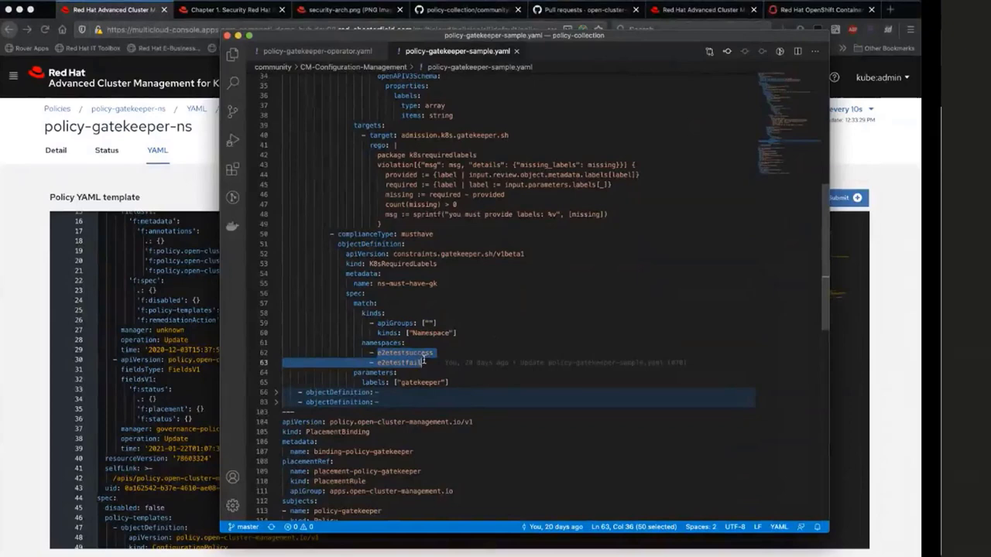
scroll(411, 362, "down", 1)
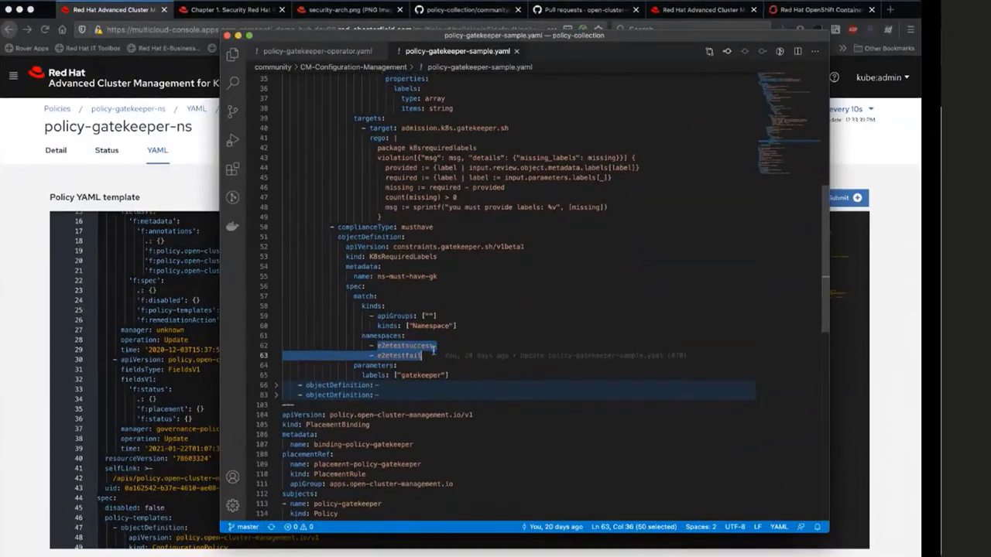
double_click(378, 372)
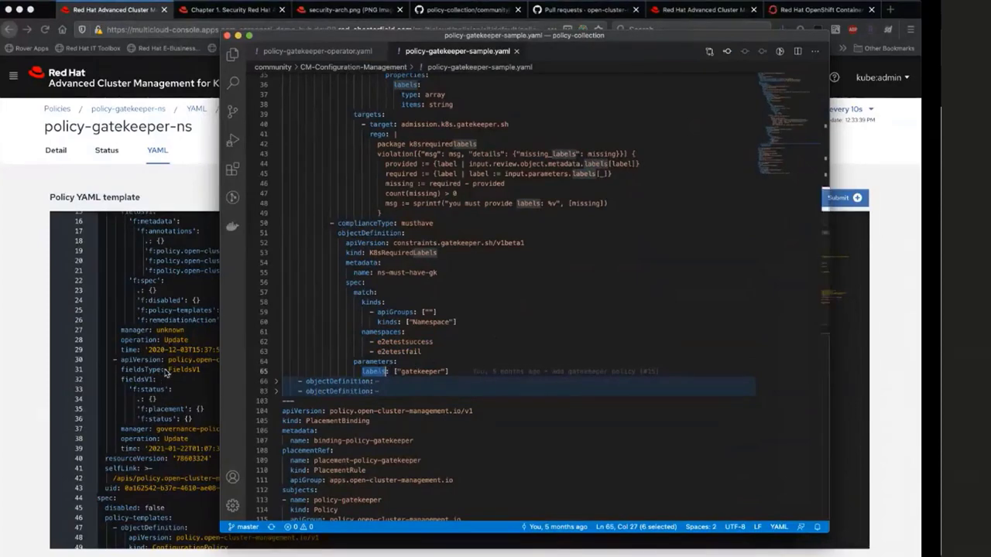
Switch to the browser and examine the ConstraintTemplate and its rego code in the policy-gatekeeper-ns YAML template
key("super+Tab")
scroll(316, 371, "down", 8)
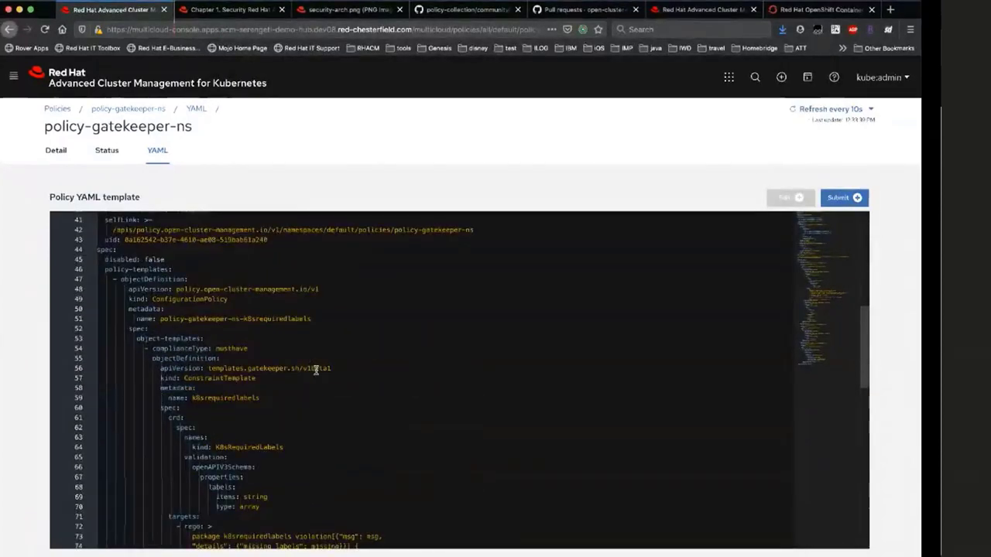
scroll(316, 370, "down", 4)
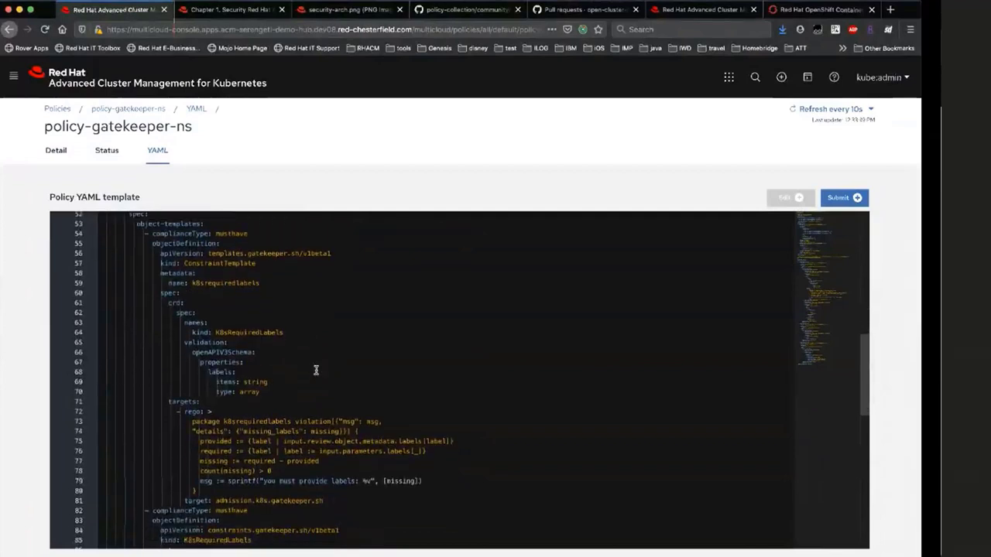
scroll(316, 370, "down", 2)
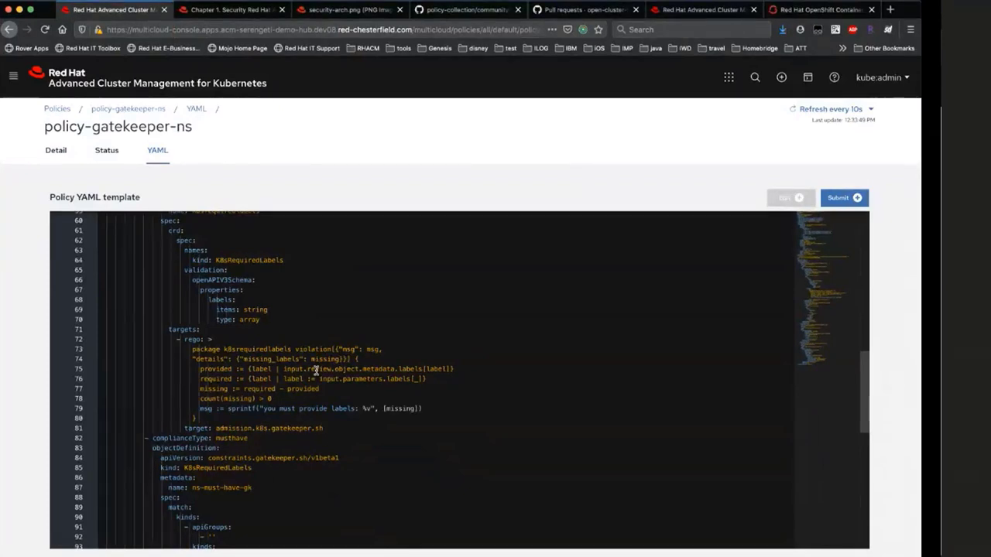
scroll(332, 400, "up", 5)
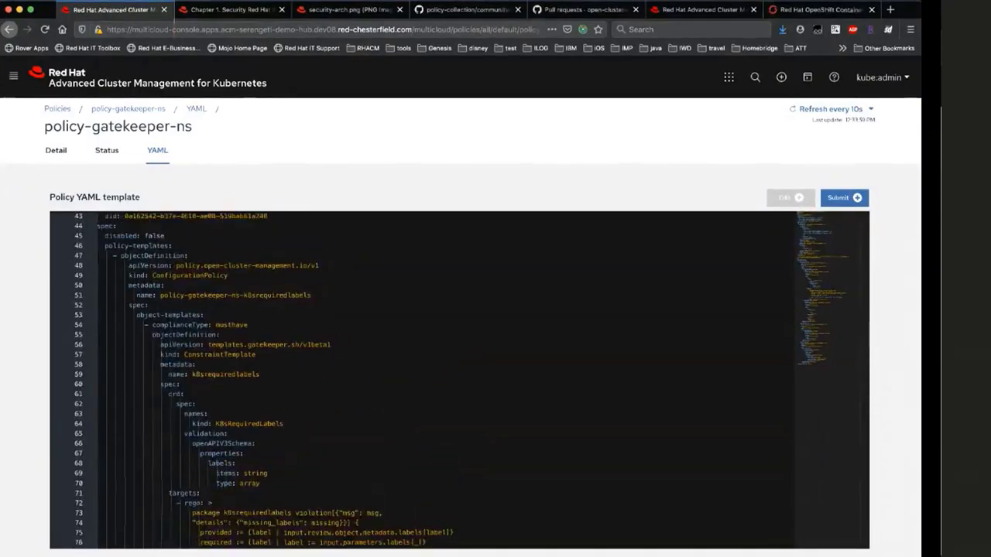
Open a terminal window, and back in the browser highlight the test and twitch namespaces list of the ns-must-have-gk constraint
key("super+n")
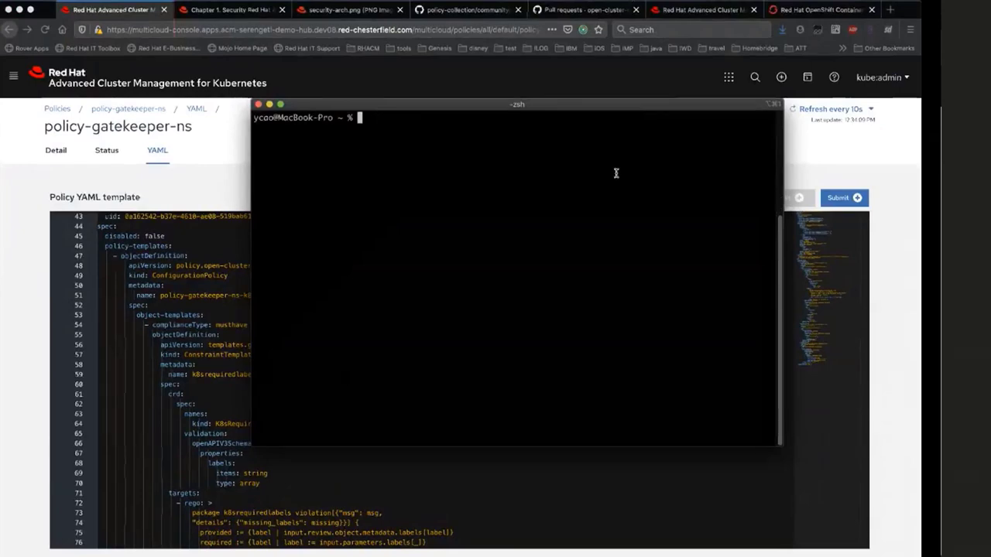
key("super+Tab")
scroll(406, 412, "down", 5)
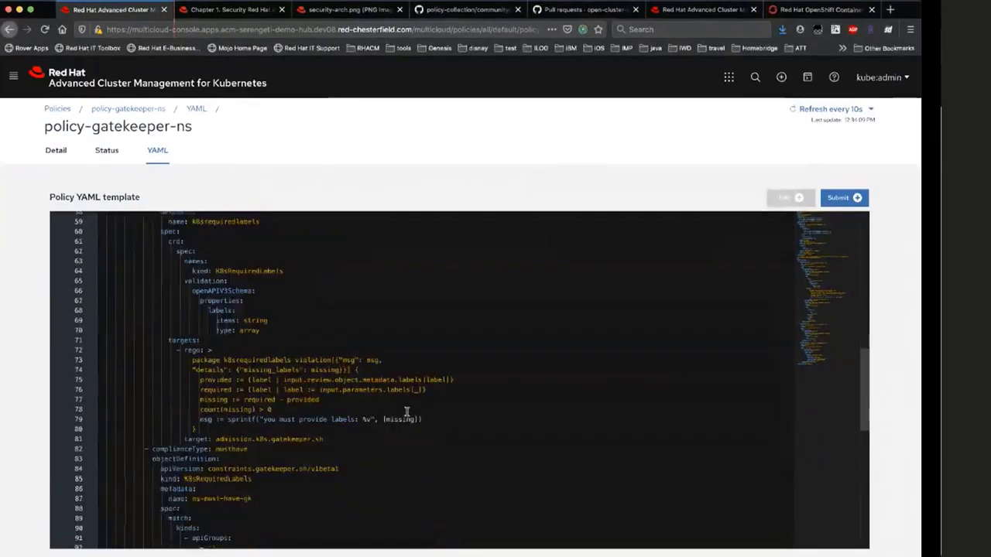
scroll(406, 410, "down", 1)
scroll(200, 435, "down", 3)
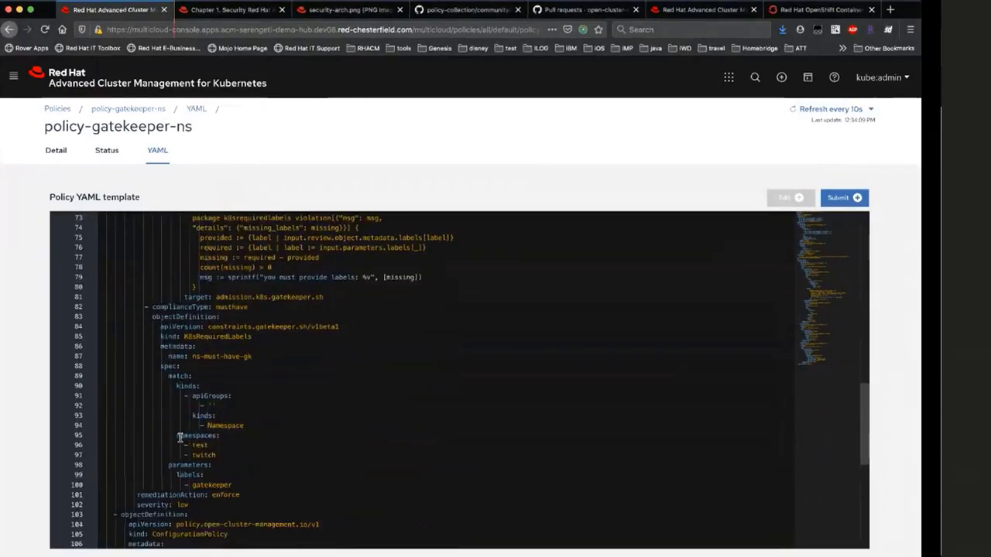
left_click_drag(178, 436, 222, 451)
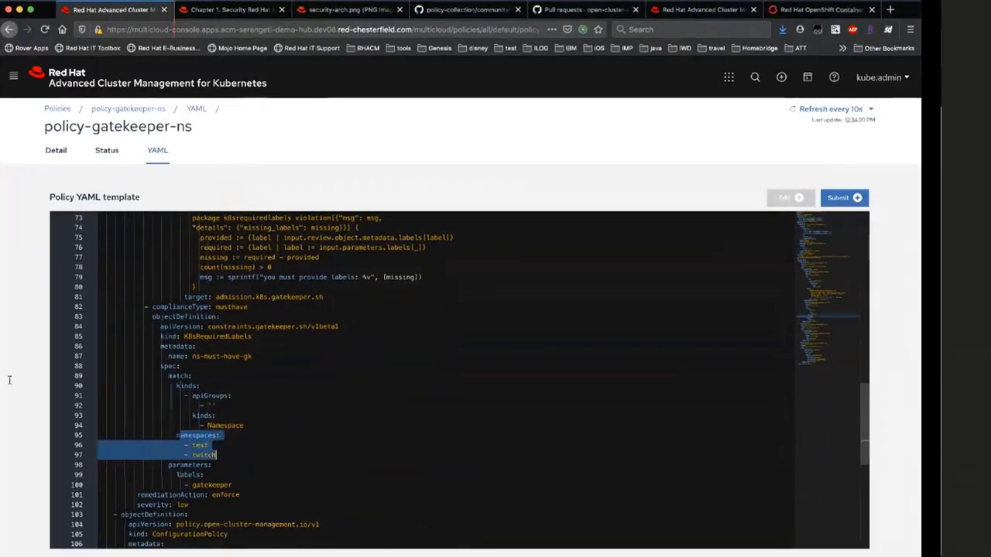
Switch to the terminal and try to create the test namespace with kubectl create ns test
key("ctrl+grave")
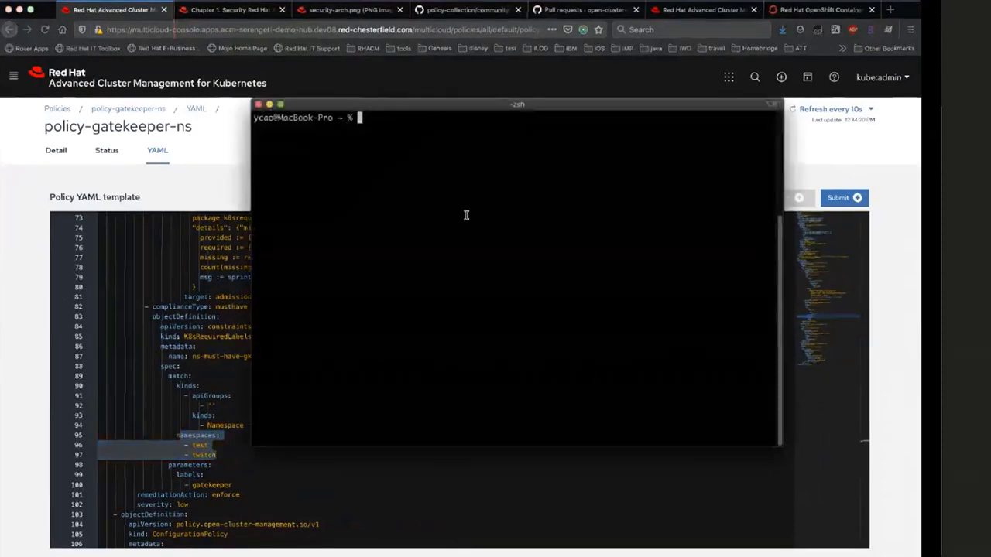
type("kubect")
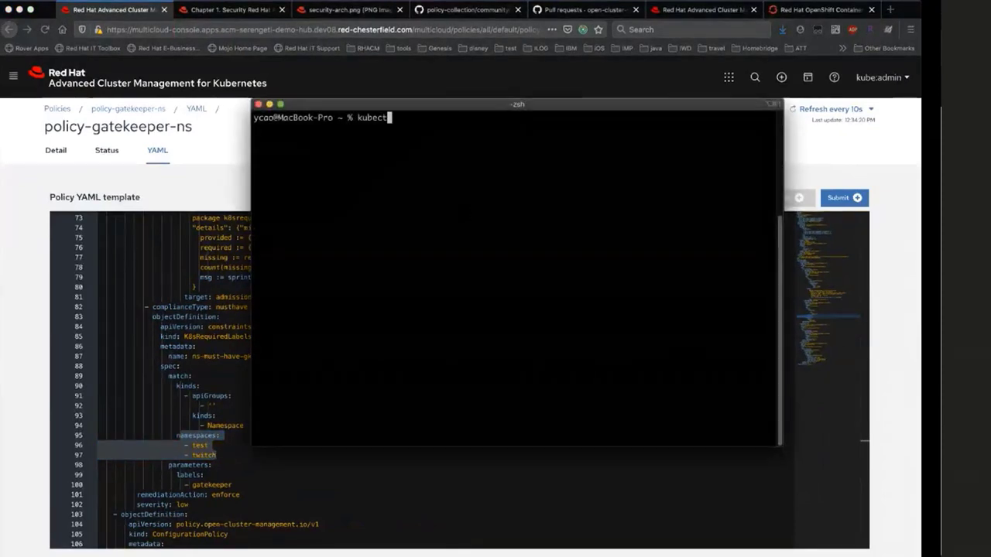
type("l create ns test")
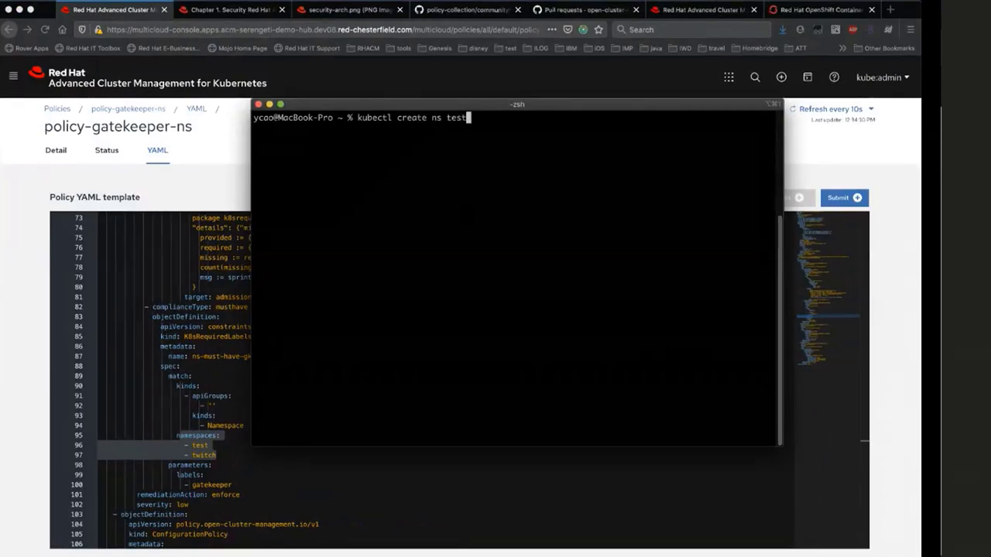
key("Return")
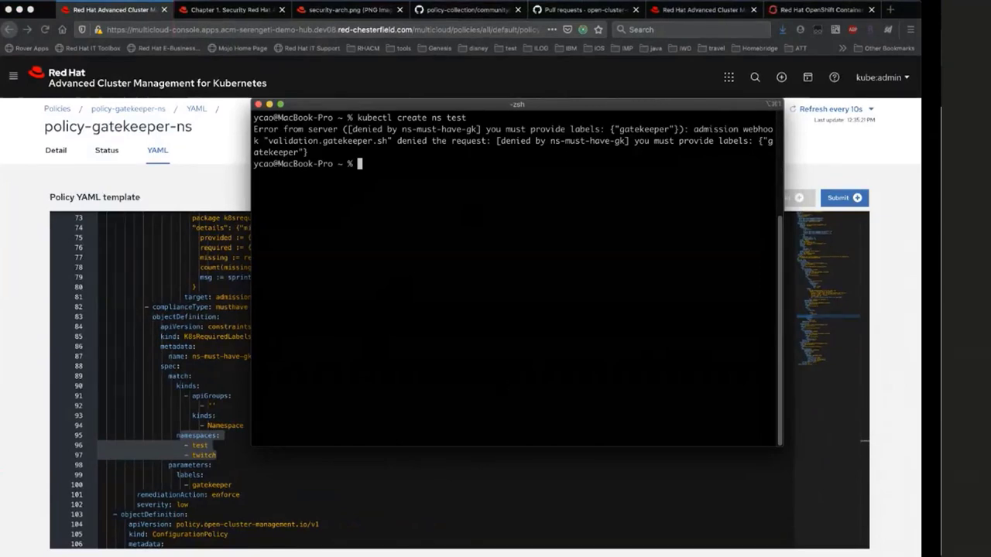
Switch to Visual Studio Code, expand the policy-gatekeeper-audit definition, and highlight its ConfigurationPolicy kind and the word audit in its name
key("super+Tab")
scroll(549, 309, "down", 3)
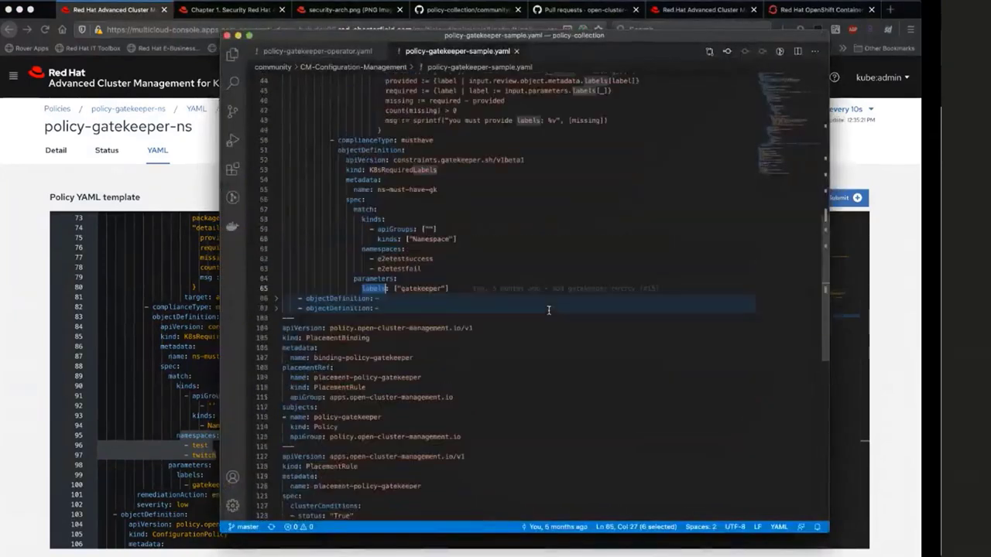
scroll(549, 310, "up", 1)
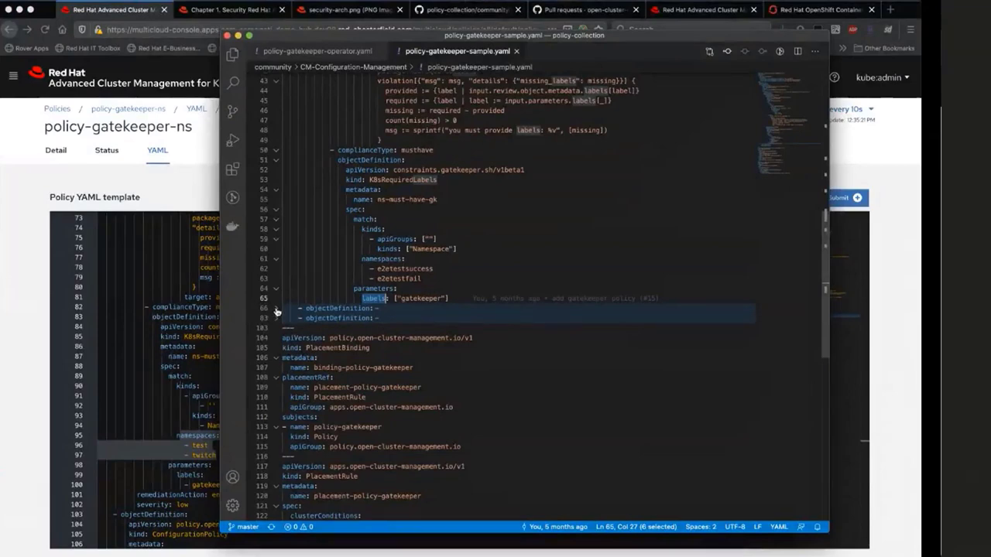
scroll(424, 292, "up", 8)
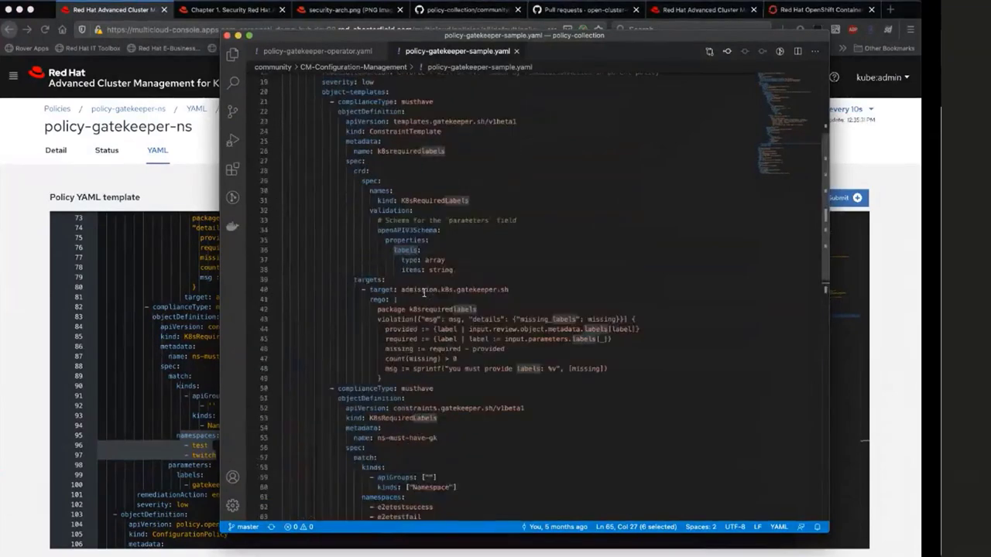
scroll(424, 292, "up", 6)
scroll(424, 292, "down", 11)
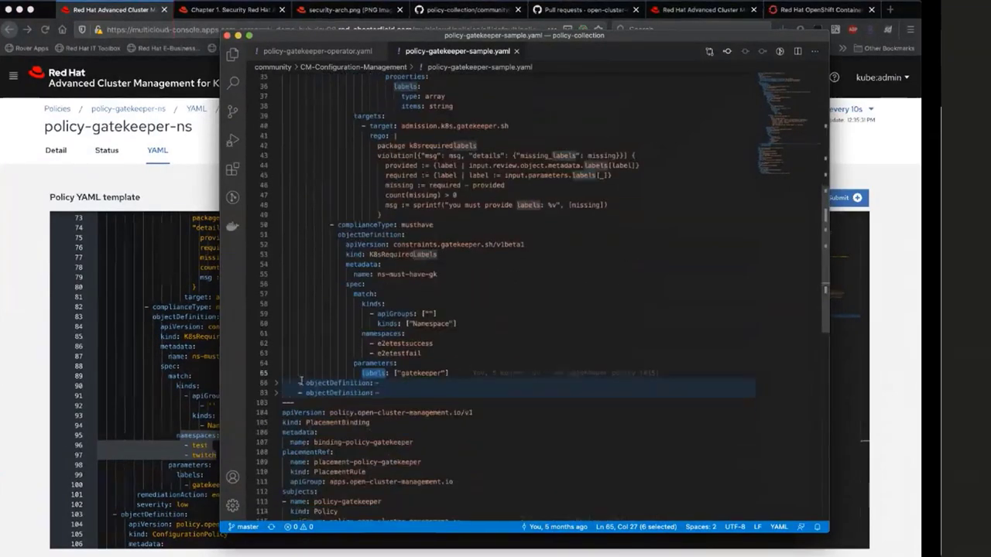
left_click(275, 384)
scroll(509, 350, "down", 6)
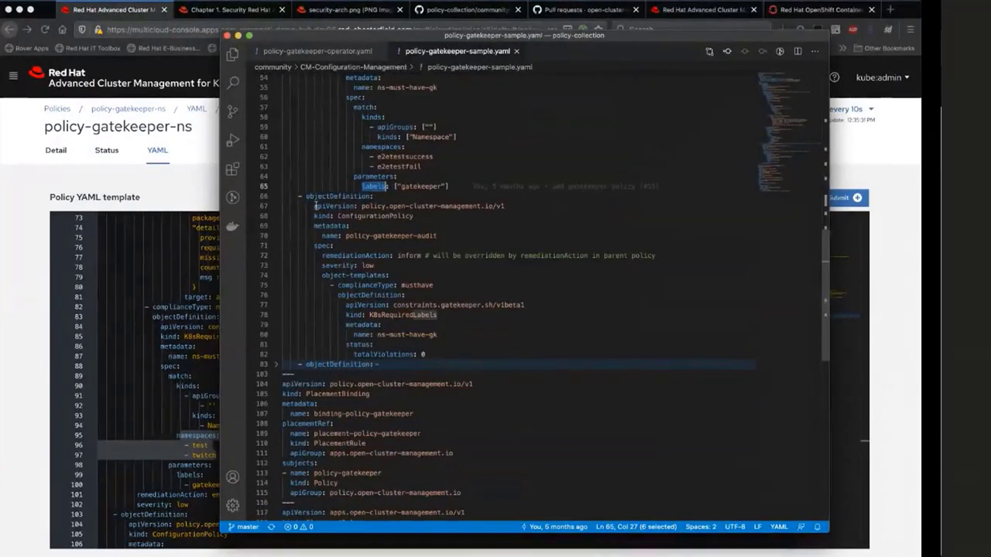
double_click(380, 215)
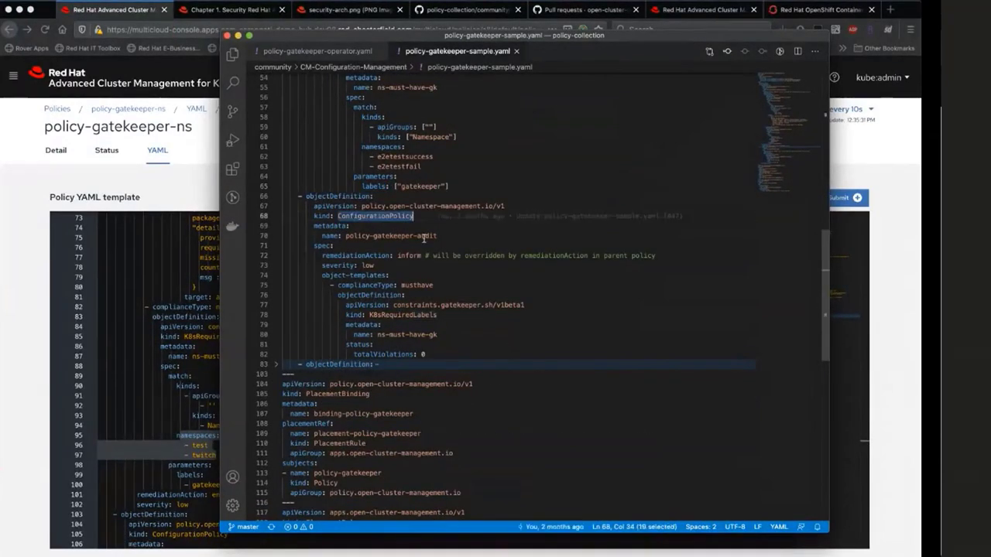
double_click(428, 236)
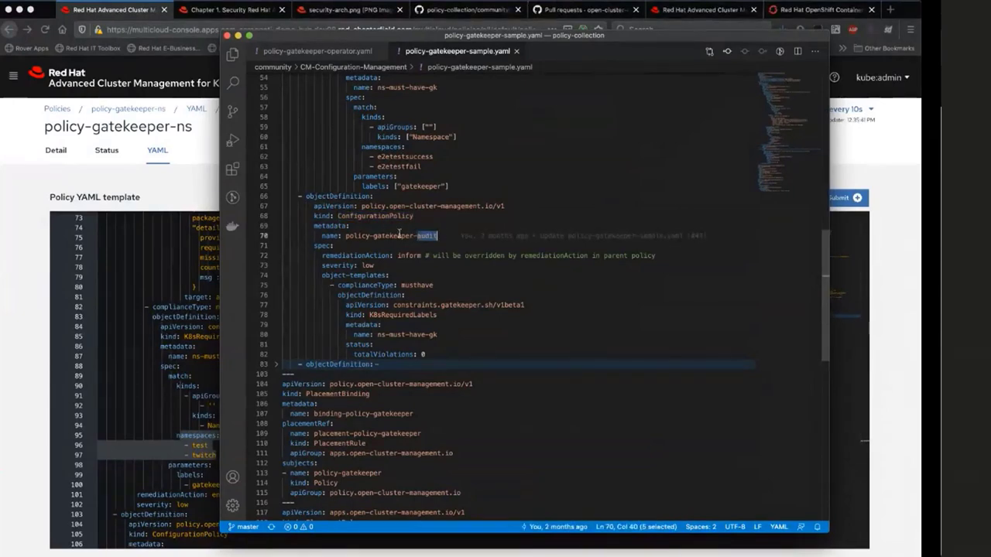
Highlight the audit policy's ns-must-have-gk reference, the matching K8sRequiredLabels kind in the constraint, and the status block with totalViolations
scroll(428, 316, "down", 1)
scroll(429, 316, "down", 1)
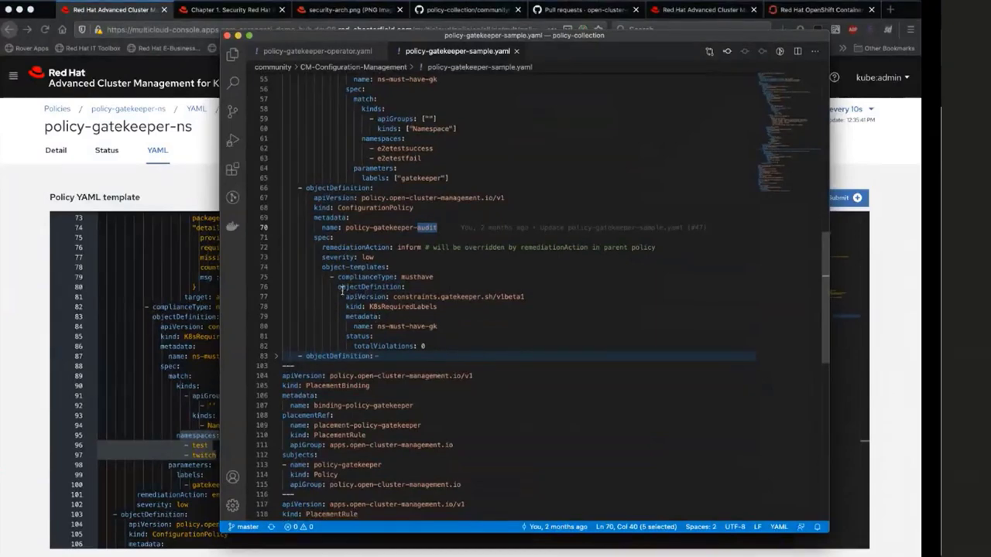
left_click_drag(346, 297, 438, 326)
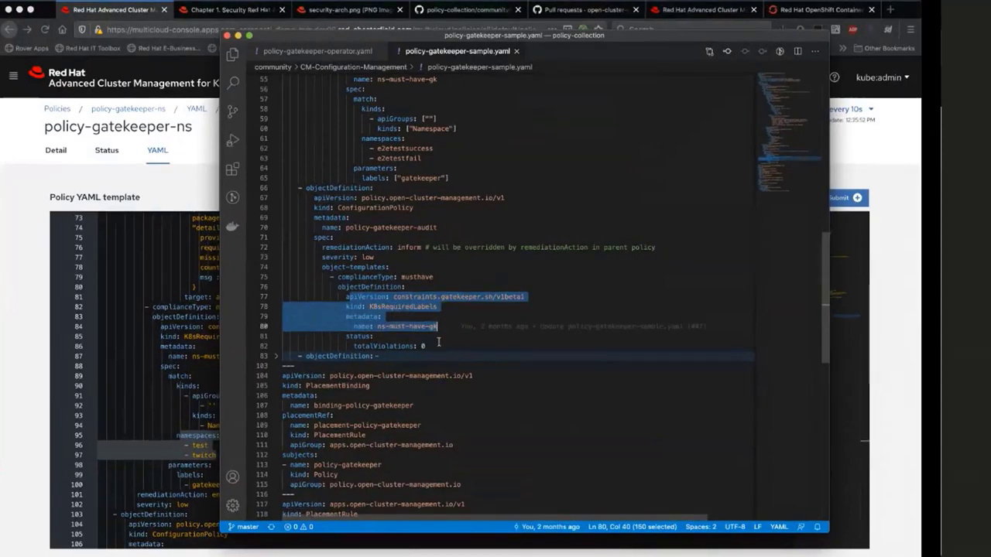
scroll(439, 175, "up", 3)
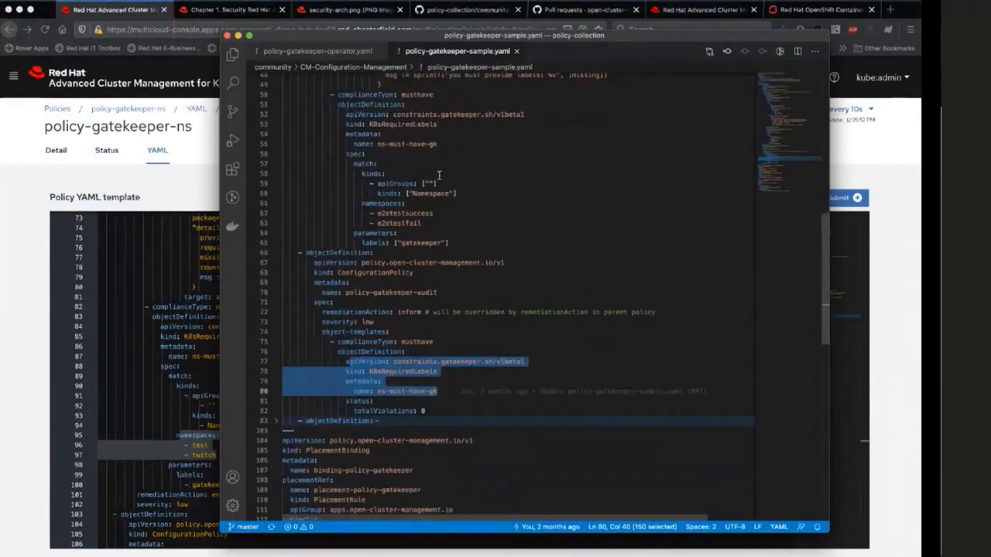
double_click(403, 372)
key("super+g")
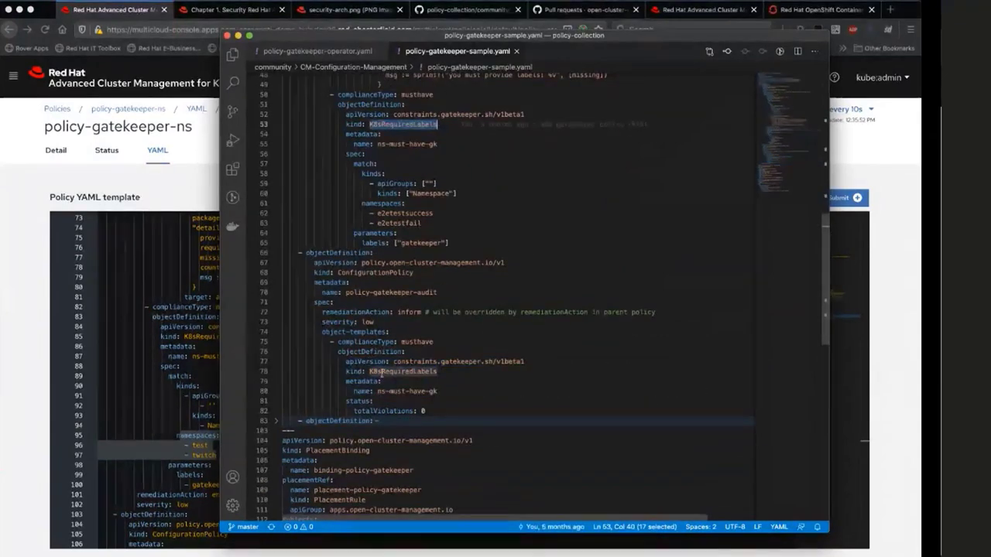
left_click_drag(346, 401, 426, 411)
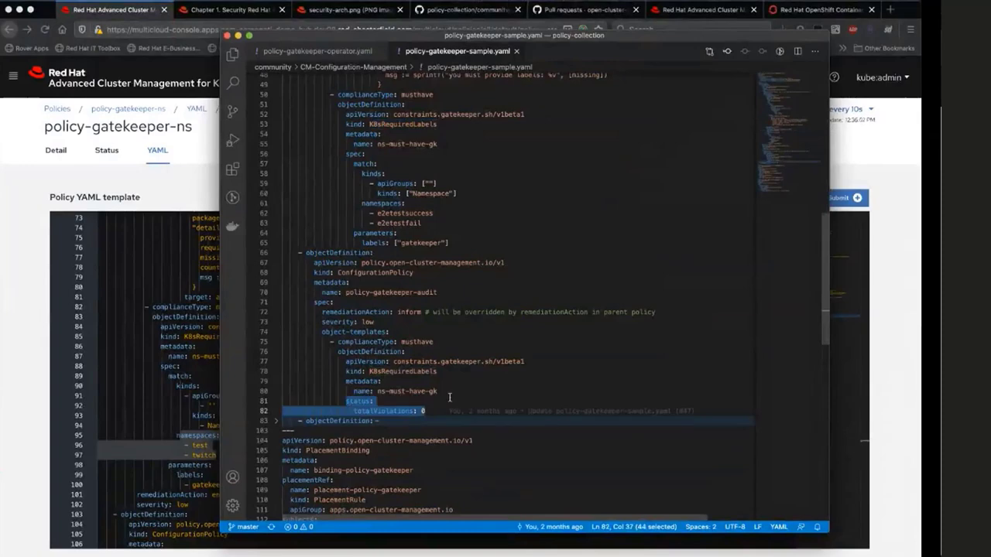
scroll(426, 410, "down", 1)
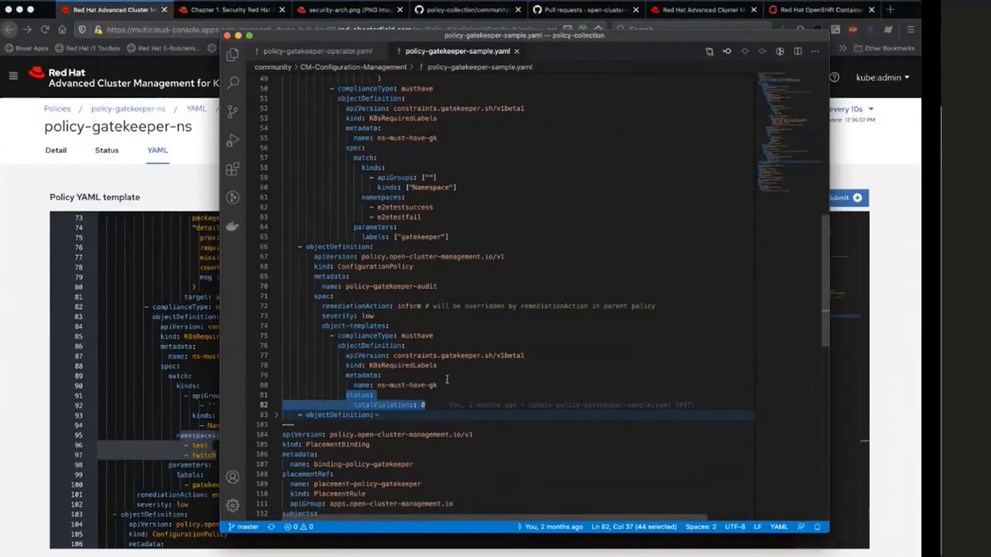
Highlight the audit template's musthave compliance type, its lines from apiVersion to the ns-must-have-gk name, and the totalViolations key
left_click(346, 356)
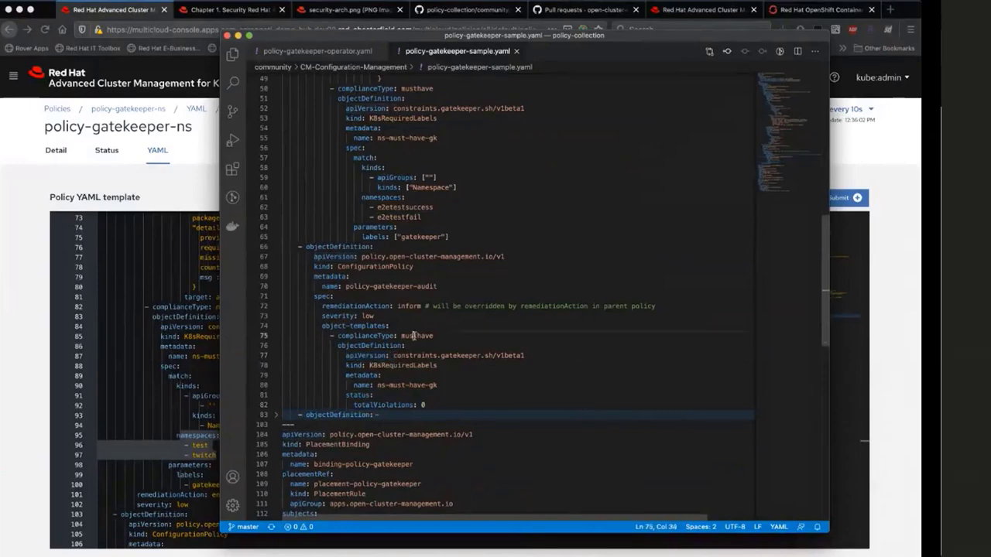
double_click(415, 336)
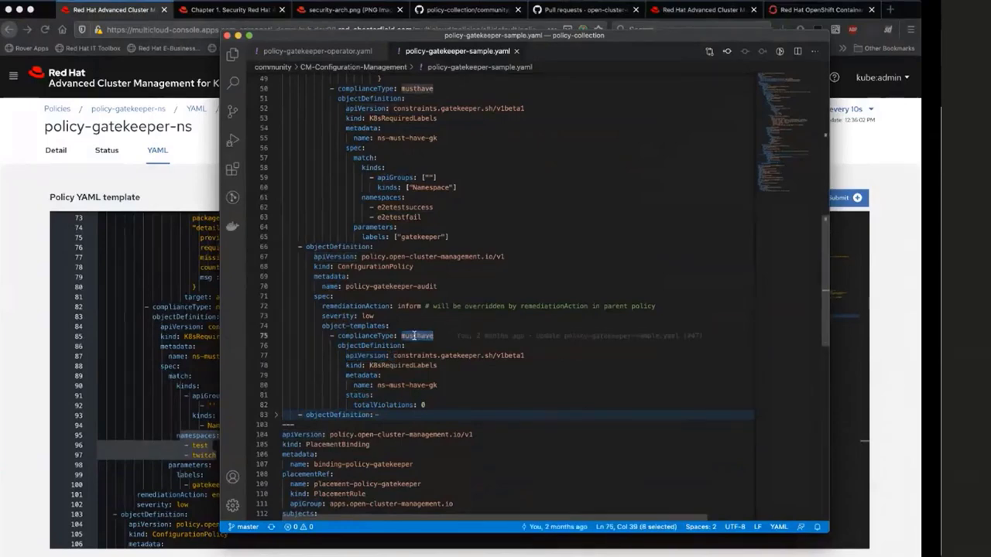
left_click_drag(345, 355, 438, 385)
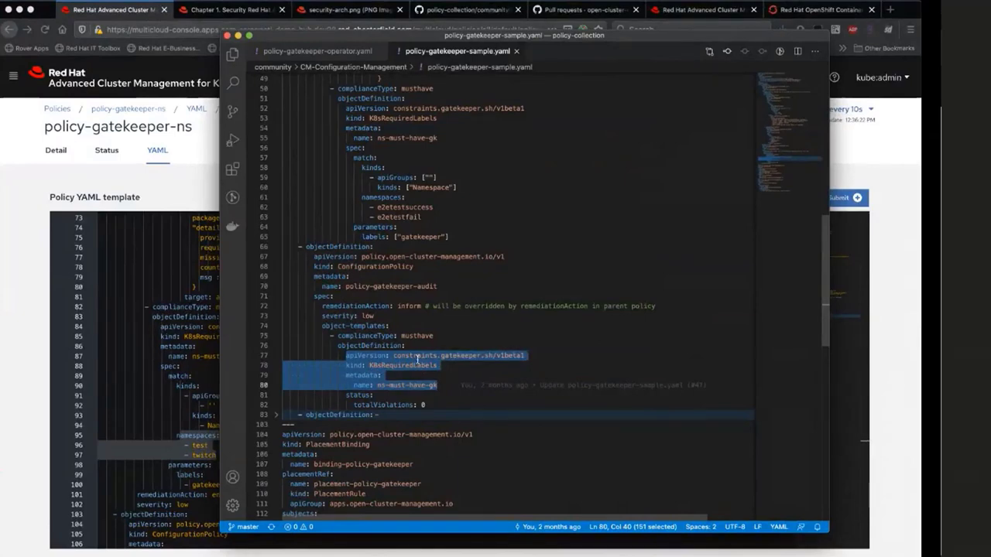
left_click(347, 395)
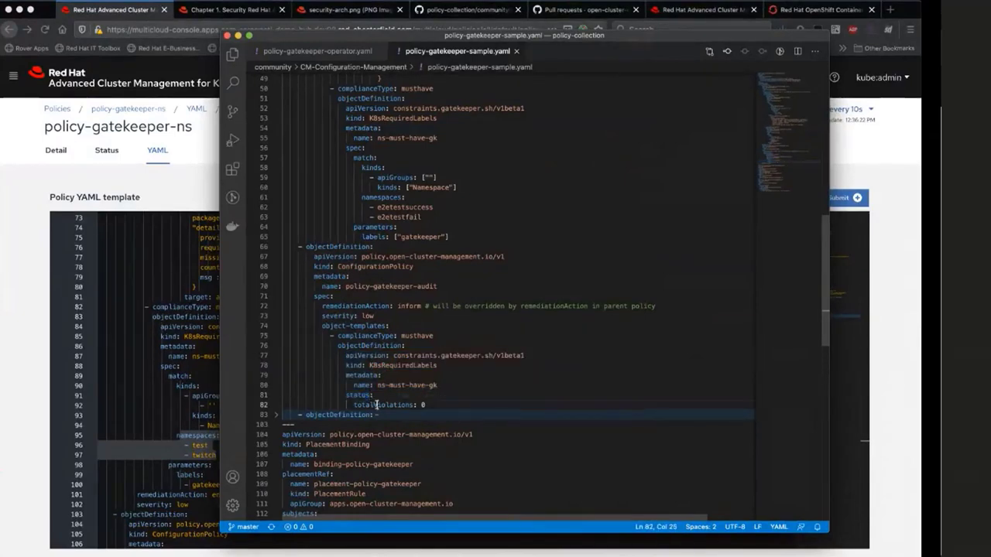
double_click(379, 404)
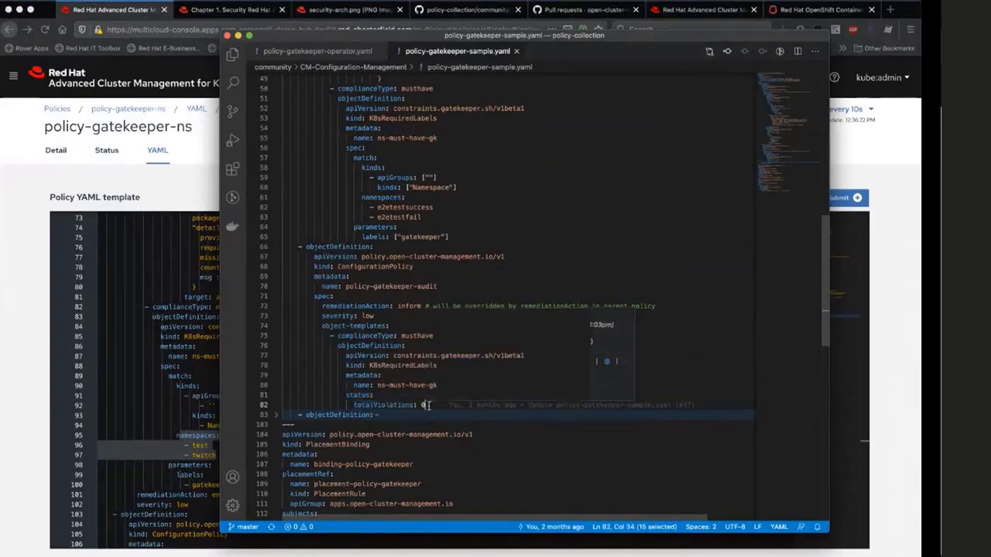
Highlight the audit template's whole objectDefinition, its K8sRequiredLabels kind, and the block from apiVersion through totalViolations
left_click_drag(414, 404, 331, 349)
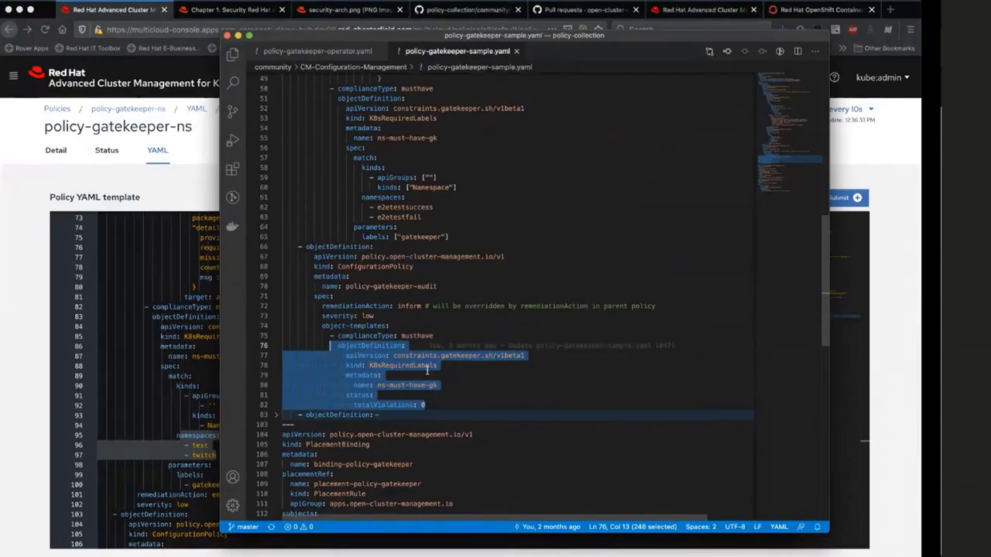
double_click(403, 365)
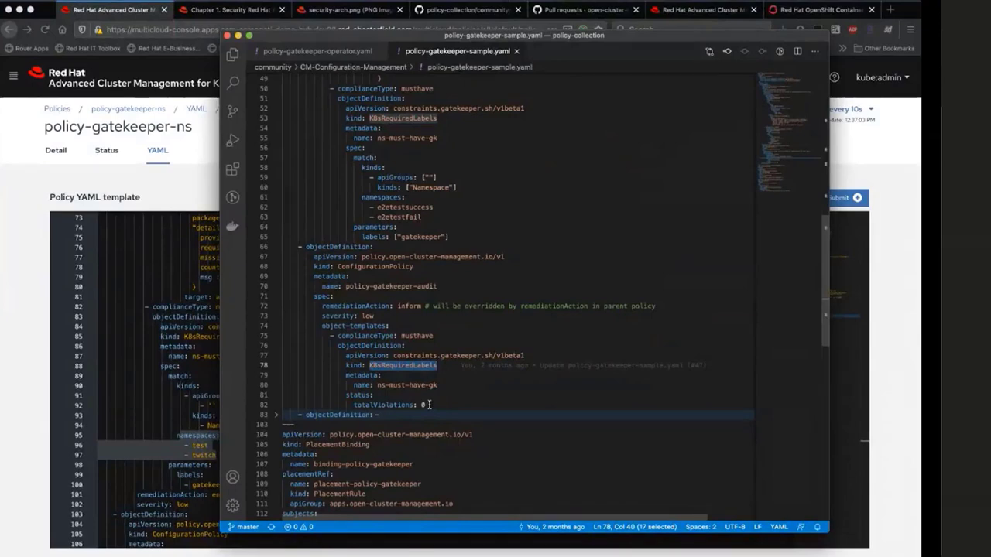
left_click(346, 395)
mouse_move(346, 396)
left_mouse_down()
mouse_move(403, 399)
mouse_move(346, 355)
left_mouse_up()
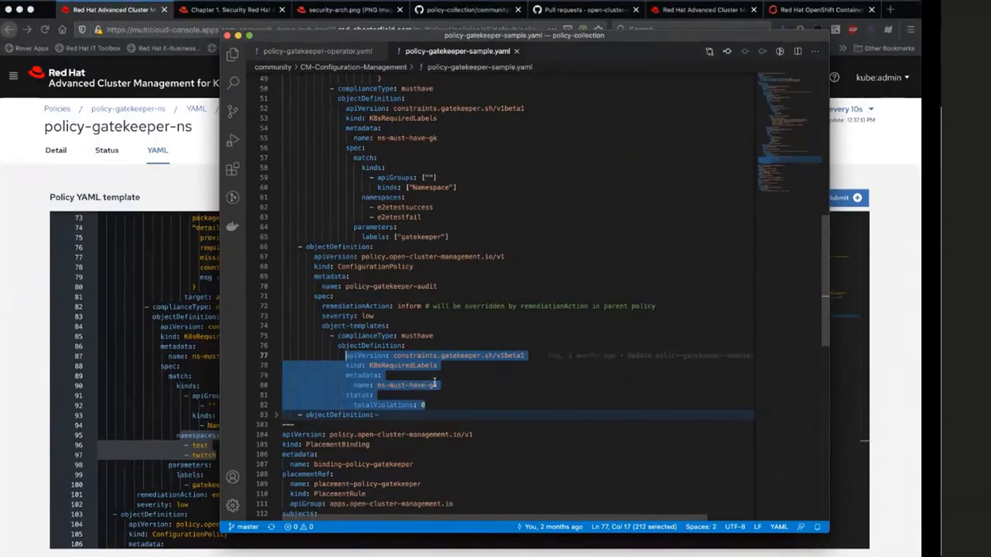
Expand the policy-gatekeeper-admission definition and highlight its Event object, the mustnothave compliance type and the constraint annotations
key("super+alt+bracketright")
scroll(422, 391, "down", 5)
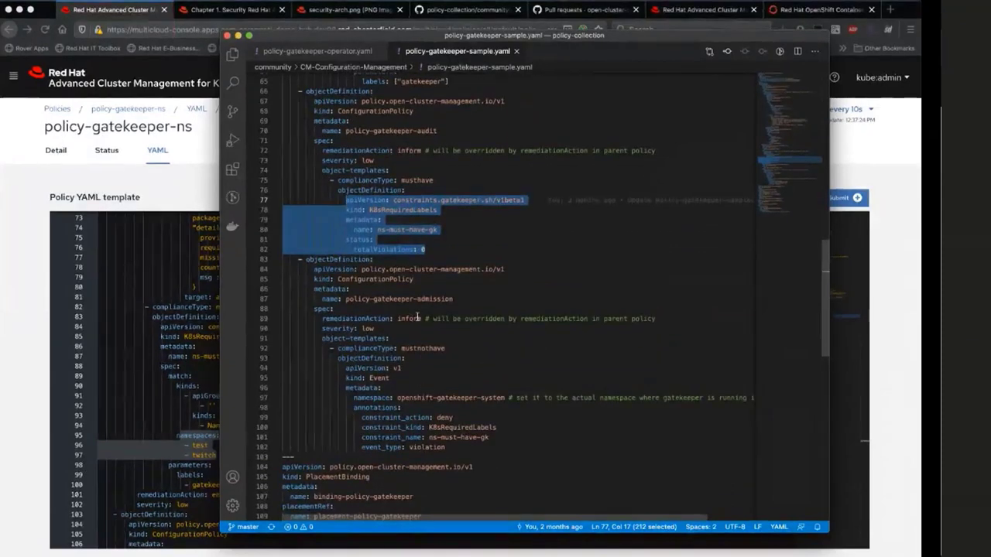
left_click_drag(346, 370, 449, 448)
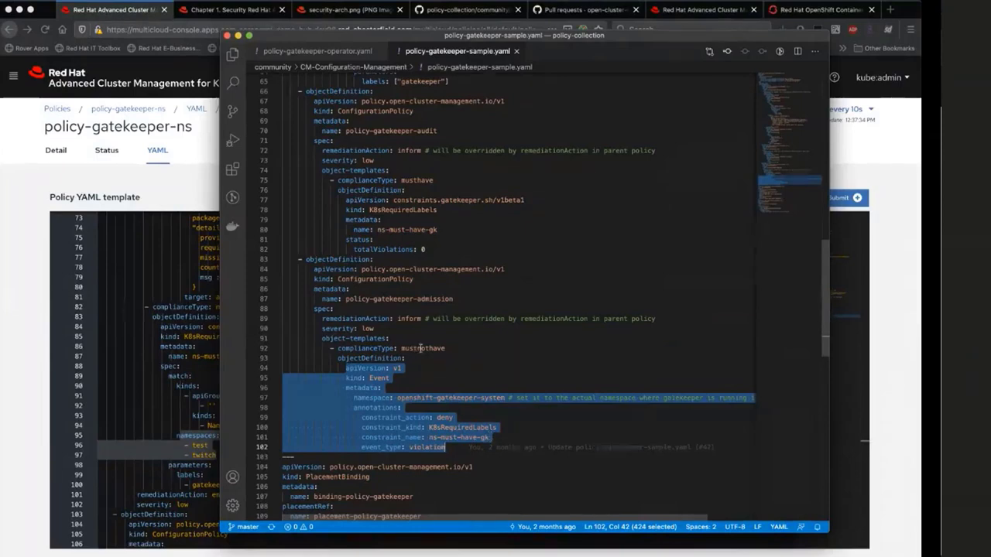
double_click(421, 349)
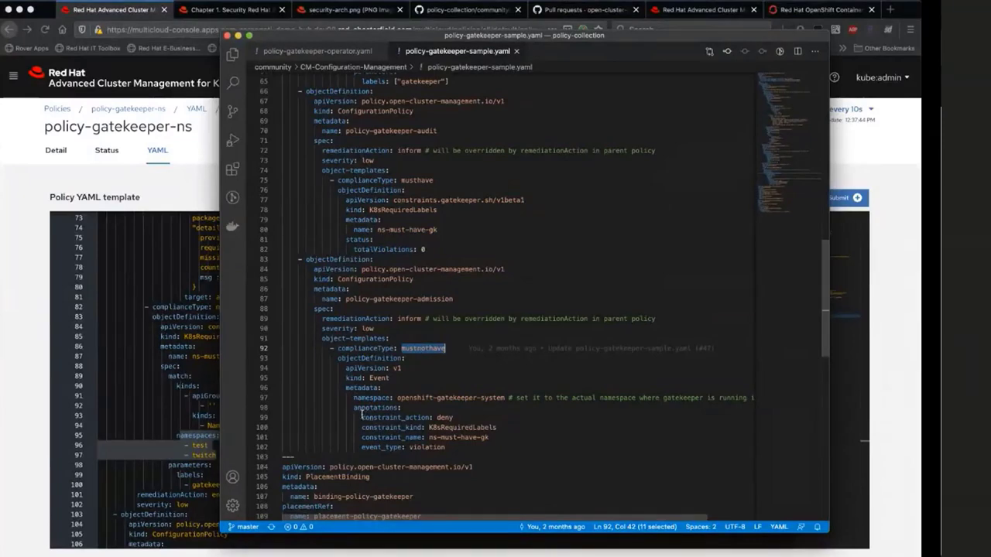
left_click_drag(362, 417, 470, 448)
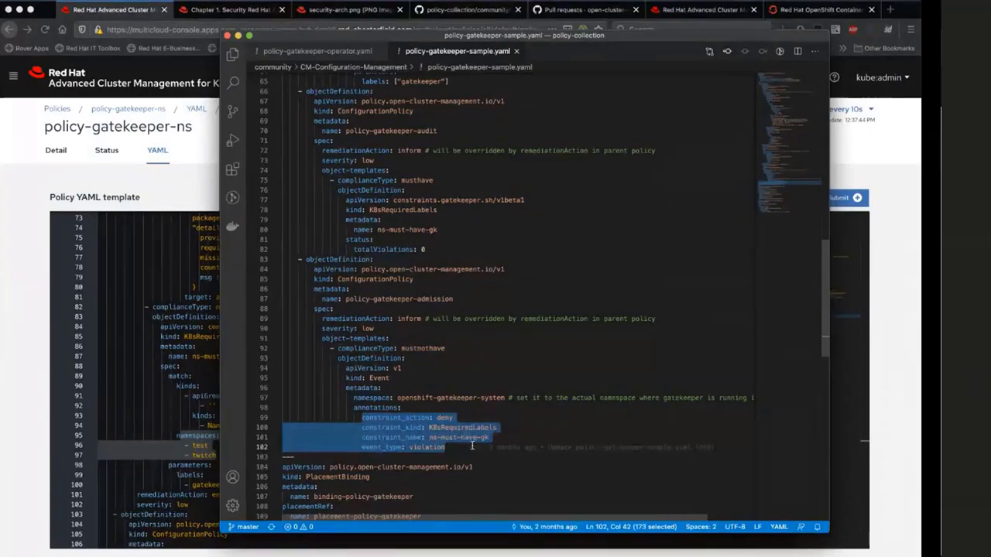
mouse_move(473, 447)
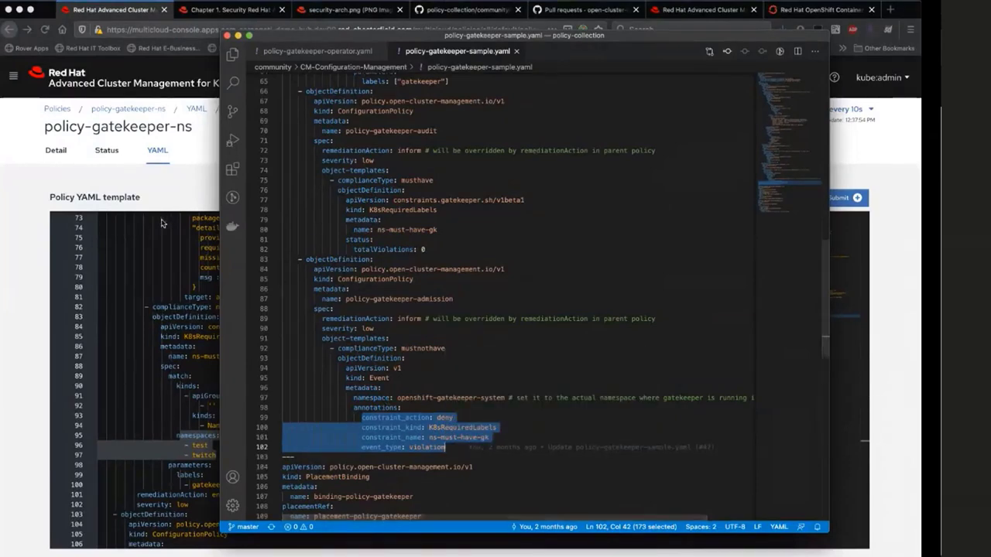
Switch to the browser, view the cluster status of policy-gatekeeper-ns, and highlight the word admission in the non-compliant template's name
key("super+Tab")
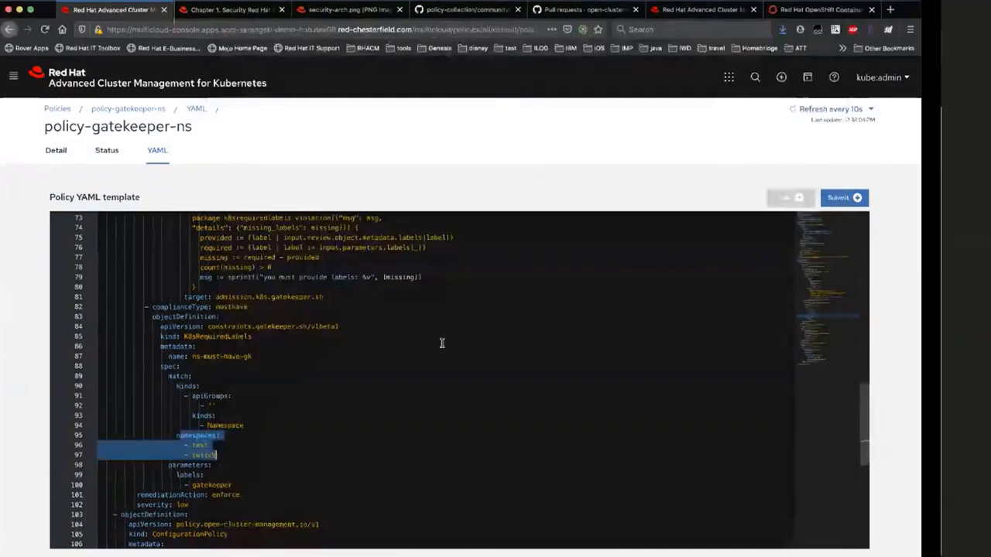
left_click(107, 151)
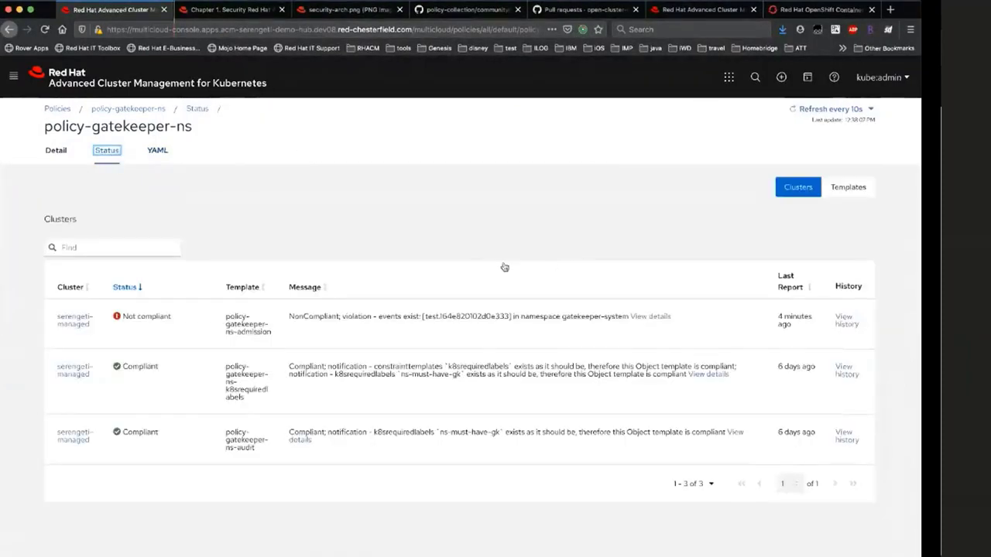
key("super+Tab")
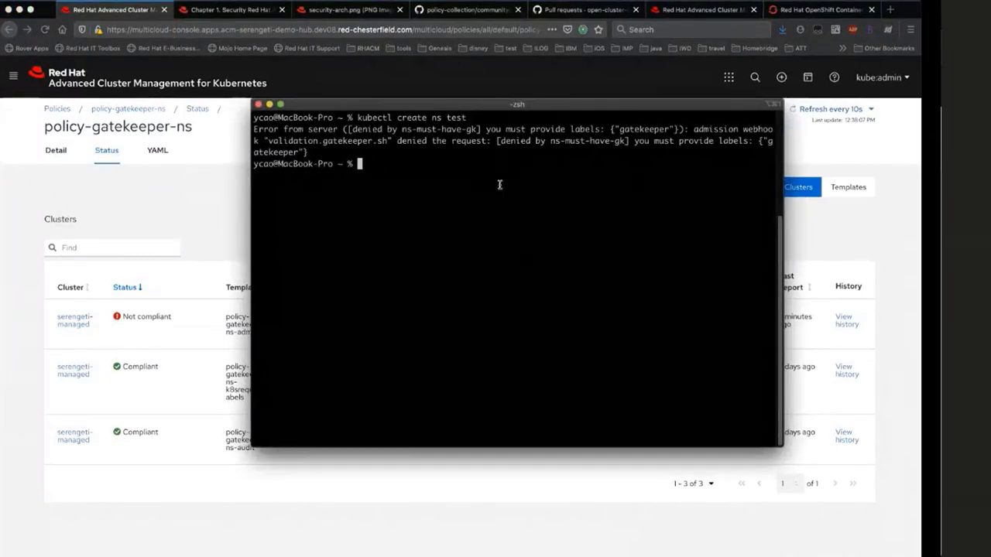
left_click(191, 322)
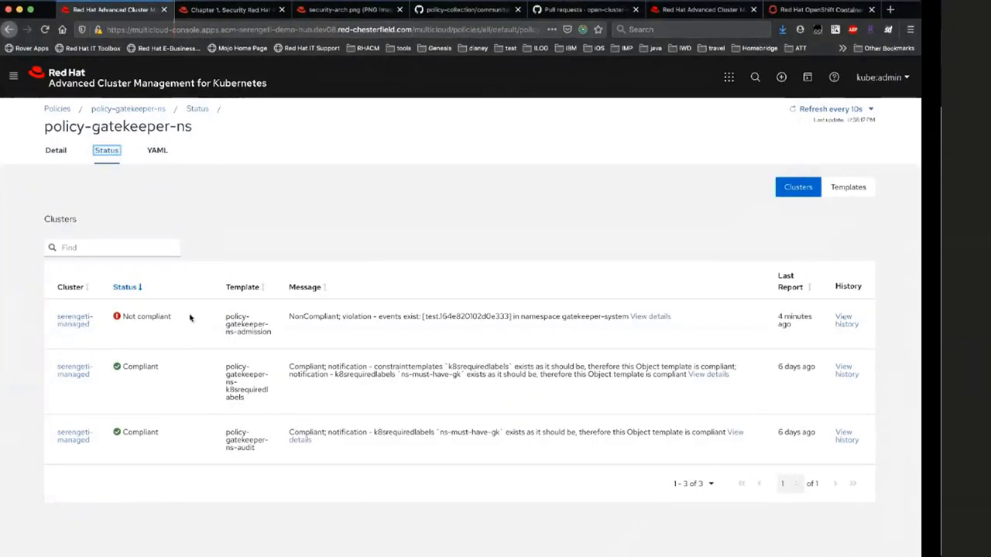
double_click(240, 331)
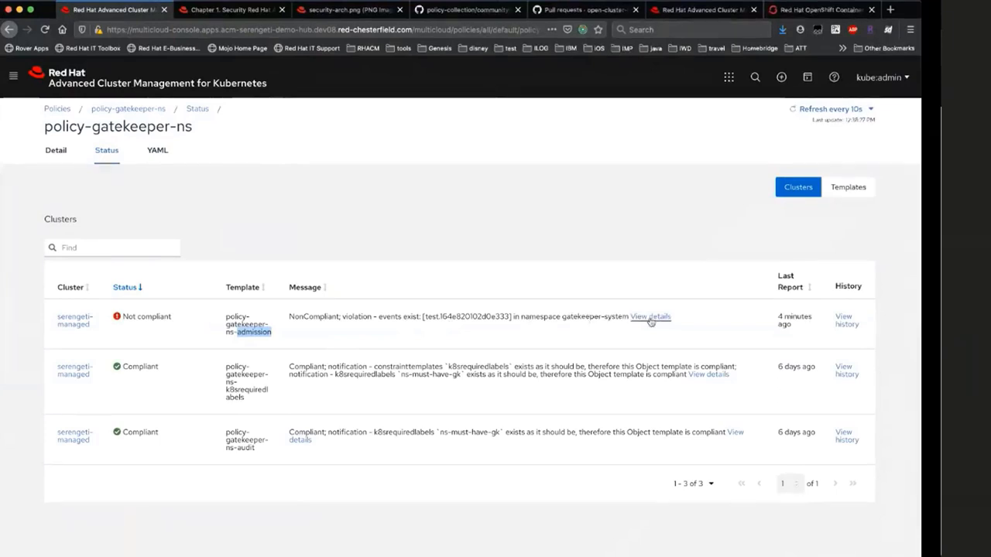
View the details of the policy-gatekeeper-ns-admission violation and highlight the event's name under its related resources
left_click(650, 317)
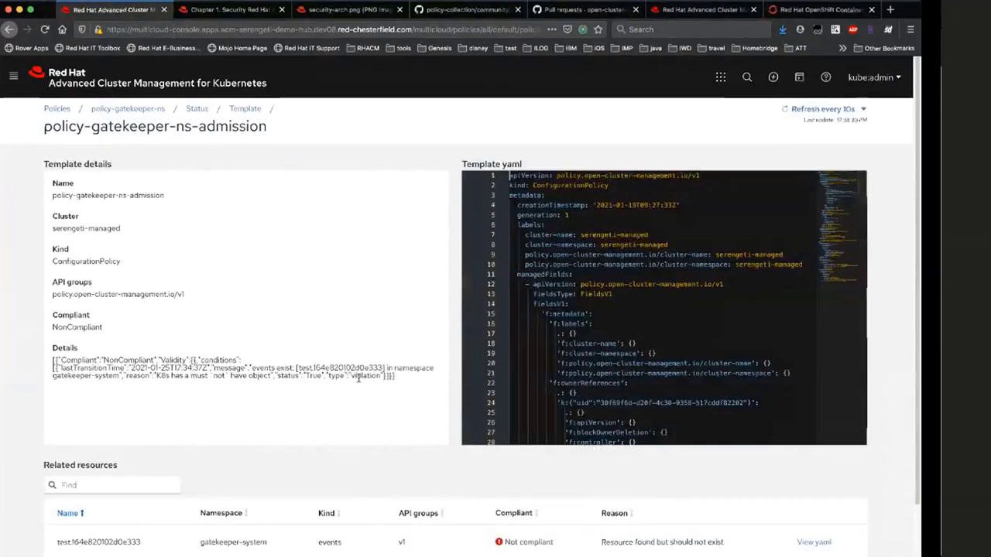
scroll(301, 448, "down", 2)
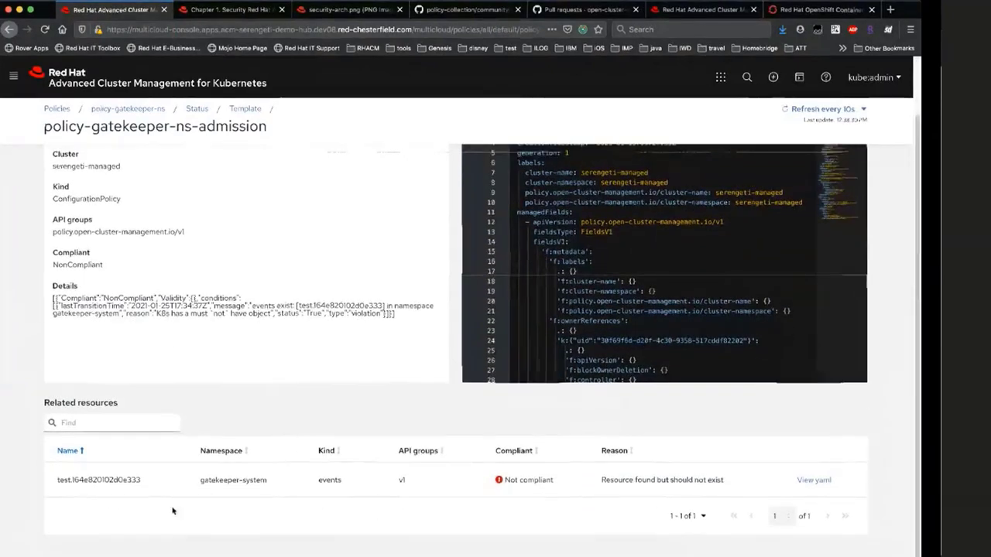
triple_click(86, 482)
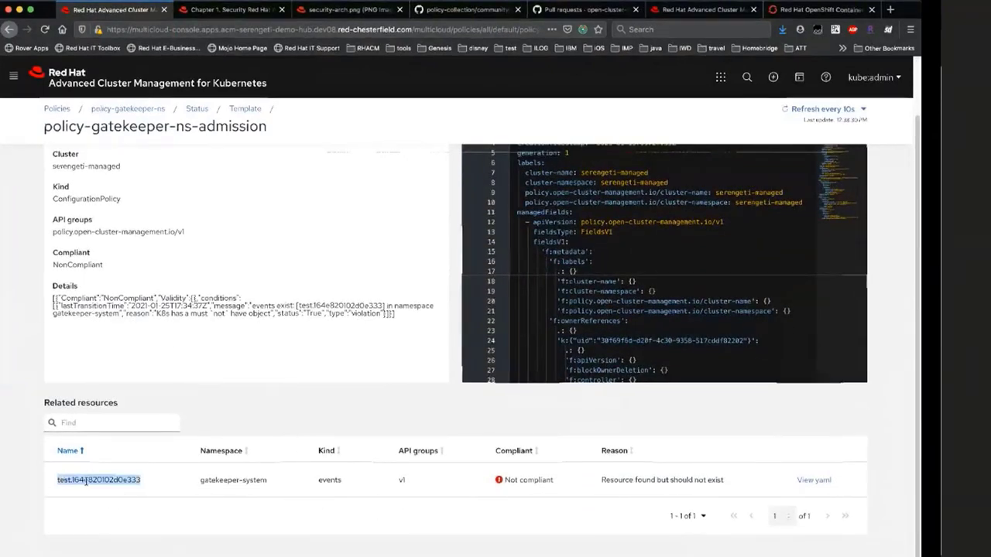
left_click(199, 484)
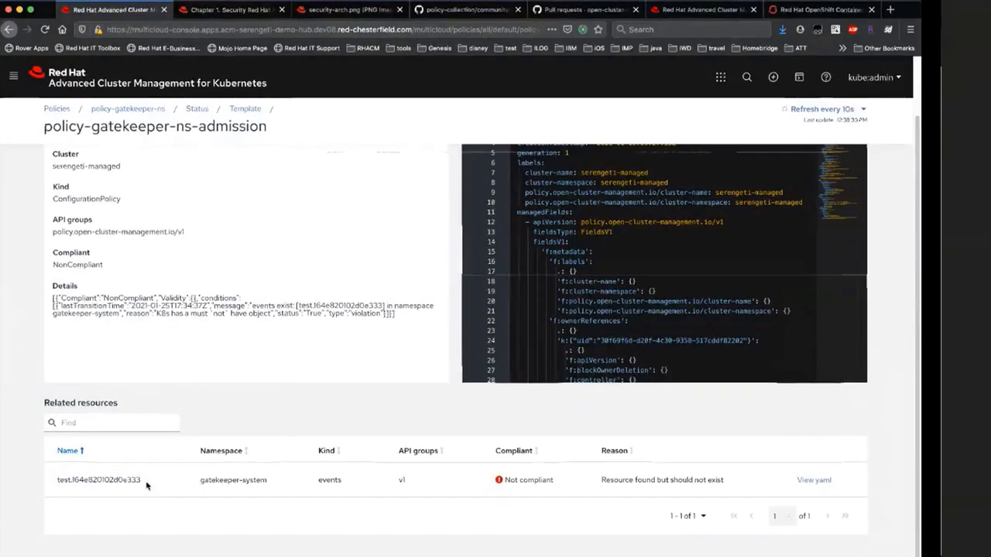
View the YAML of the related event from the admission violation and highlight its admission webhook denial message
left_click_drag(141, 480, 87, 482)
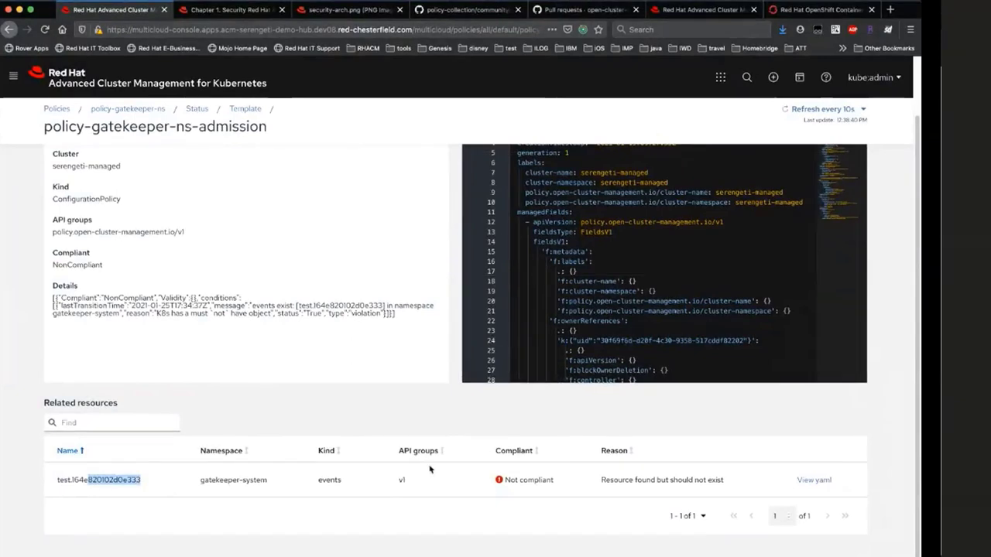
left_click(814, 480)
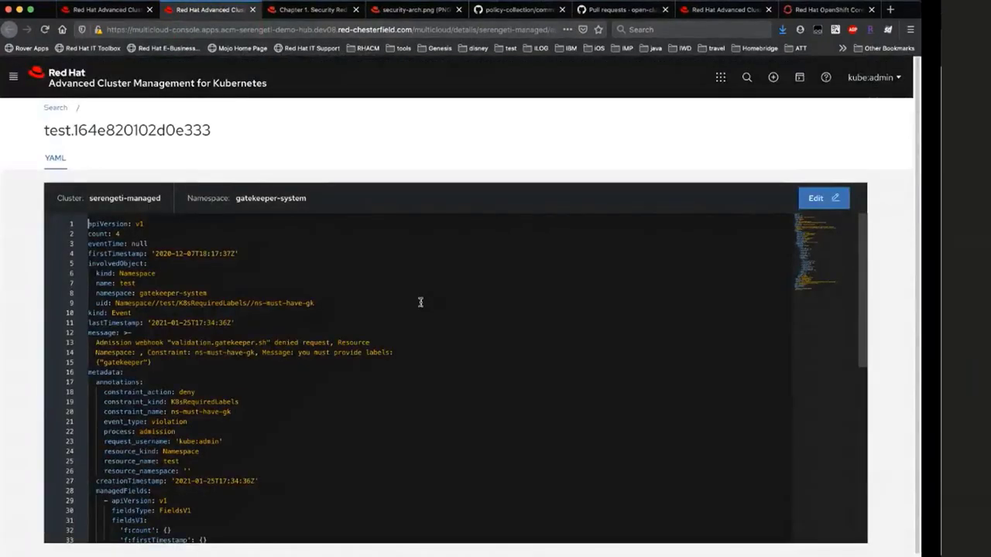
left_click(98, 342)
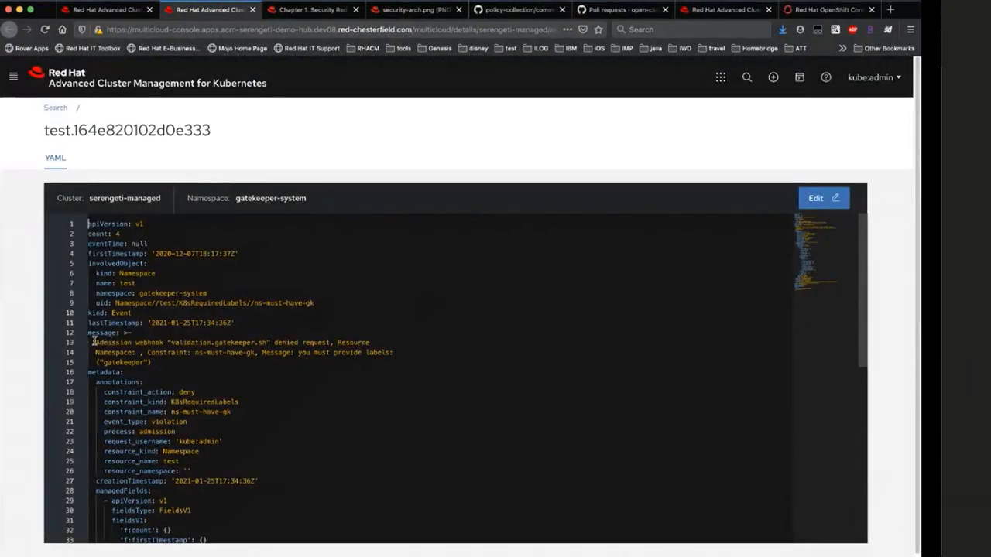
left_click_drag(103, 343, 281, 359)
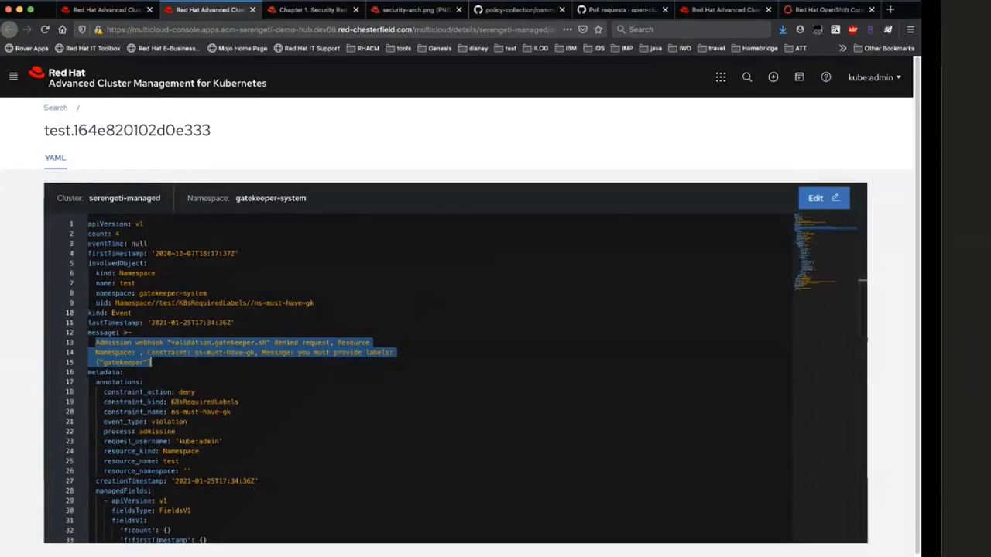
Switch to the terminal, reposition its window clear of the event details, and highlight the error output of kubectl create ns test
key("super+Tab")
left_click_drag(504, 105, 569, 100)
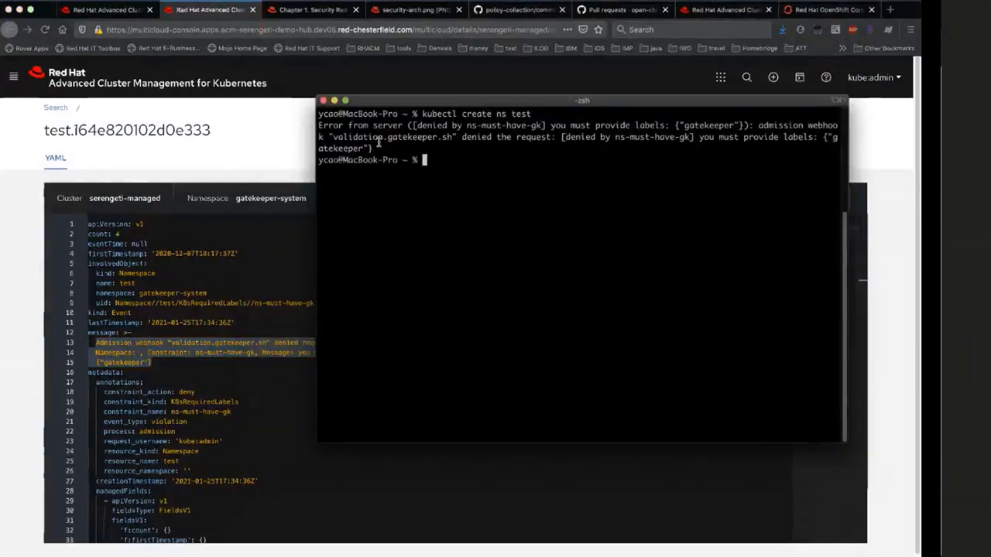
left_click_drag(394, 148, 312, 127)
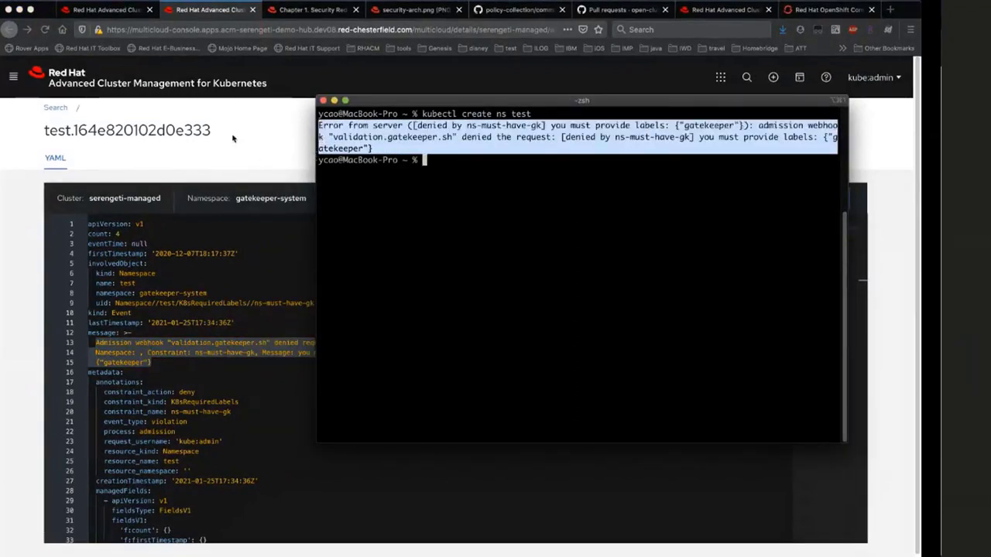
Switch back to the browser's policy-gatekeeper-ns-admission template page and return to the list of all policies
key("super+Tab")
left_click(123, 14)
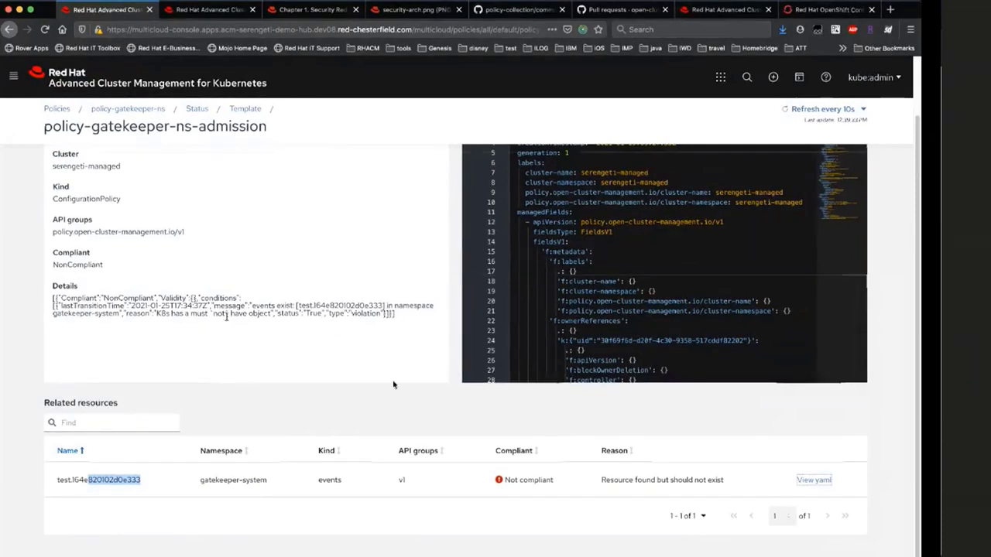
scroll(394, 385, "up", 2)
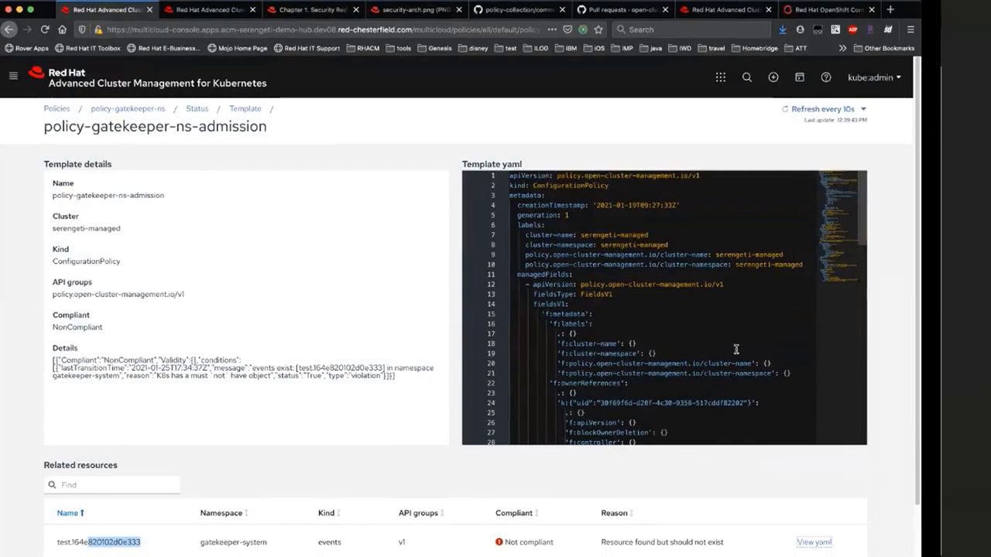
left_click(61, 109)
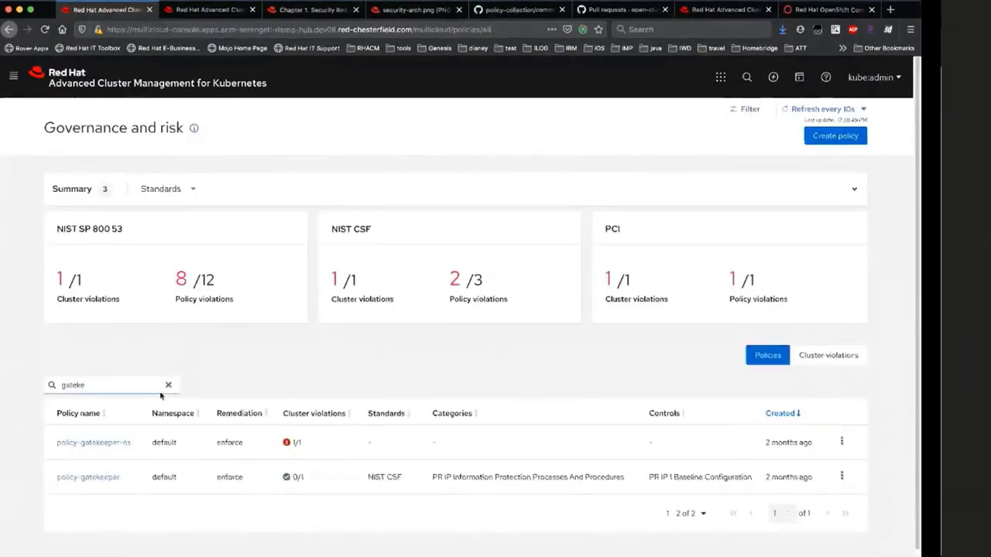
Replace the policy search term with com and open the YAML of policy-comp-operator
left_click(168, 385)
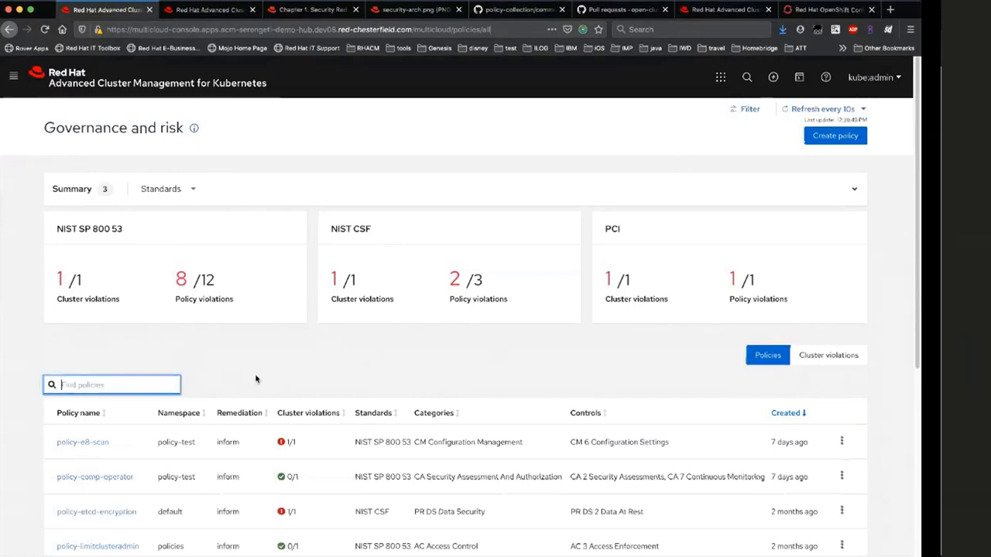
type("compl")
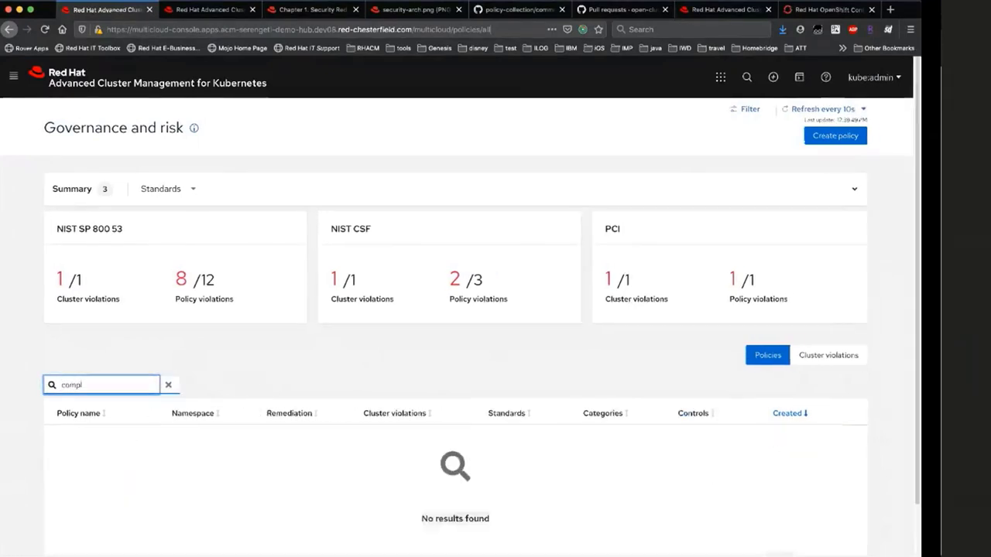
key("BackSpace")
key("BackSpace")
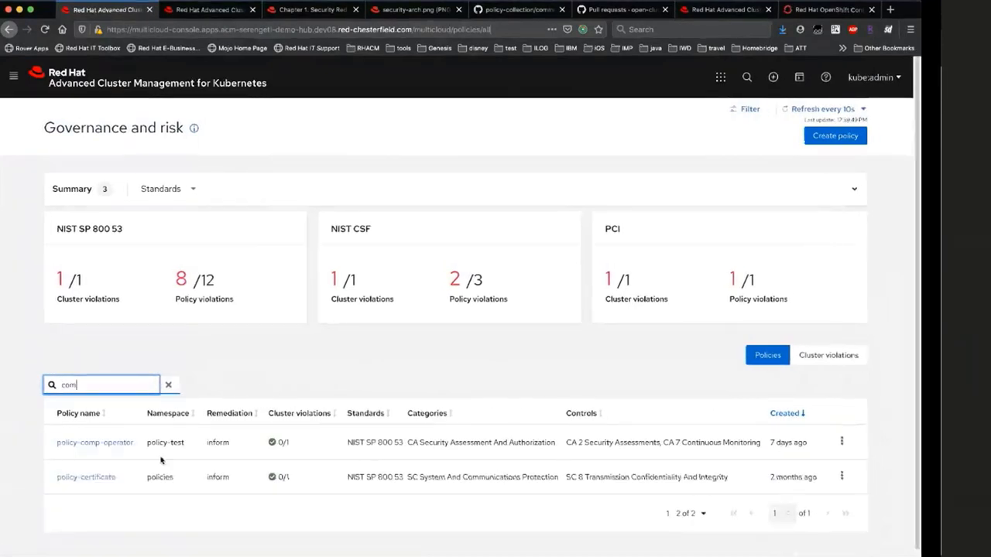
left_click(101, 443)
left_click(156, 151)
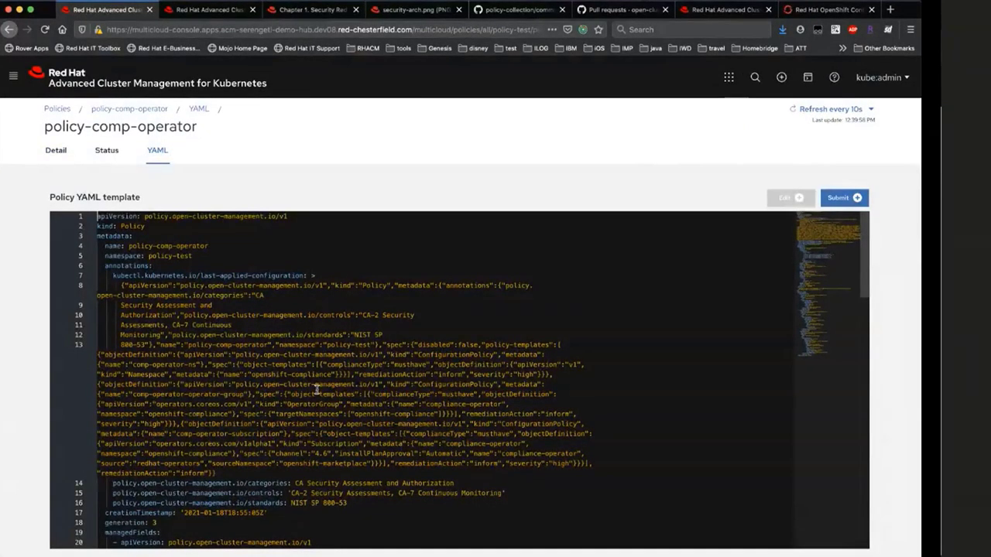
Examine the namespace, operator group and subscription templates in the policy-comp-operator YAML
scroll(315, 389, "down", 5)
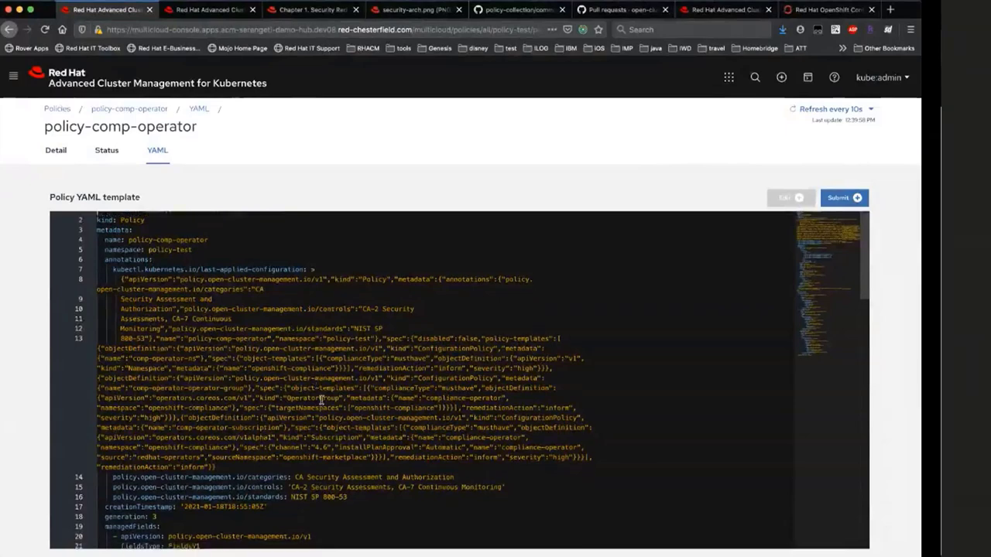
scroll(321, 400, "down", 18)
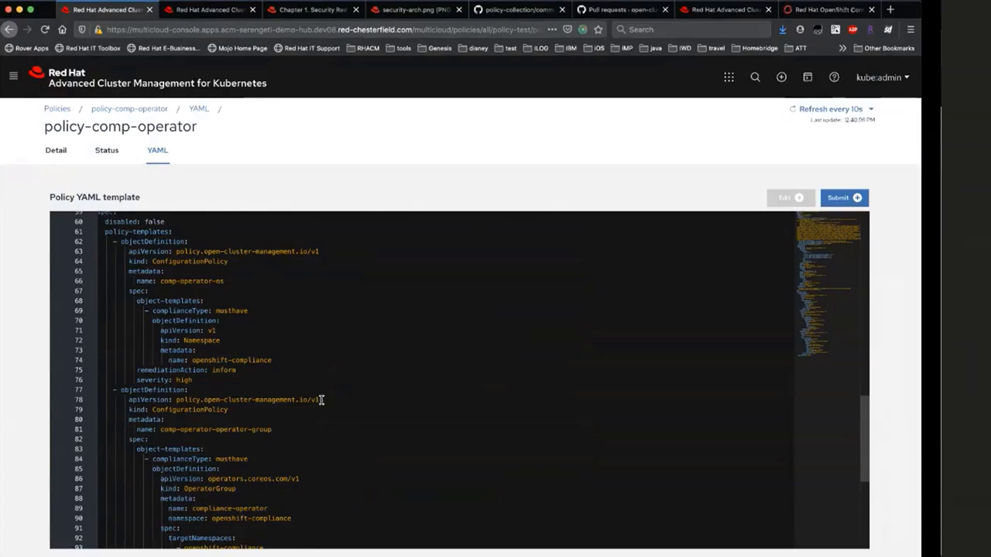
scroll(350, 424, "down", 5)
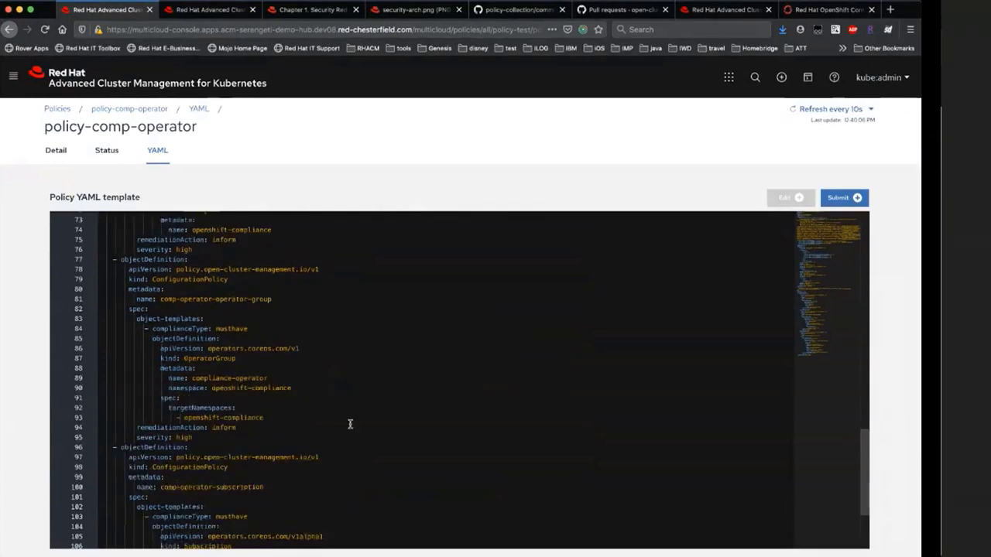
scroll(350, 425, "down", 1)
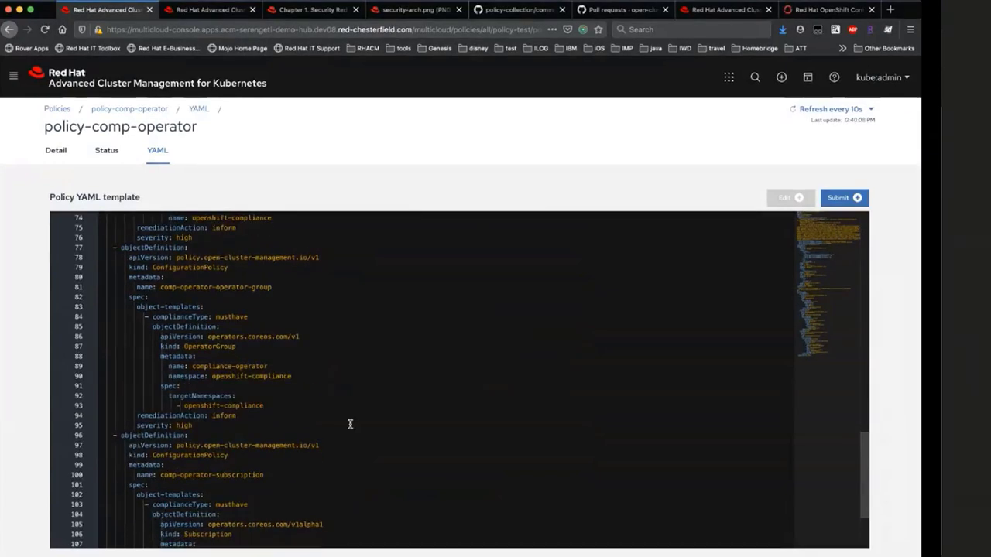
Return to the policies list, search for e8, and open the YAML of policy-e8-scan
left_click(67, 110)
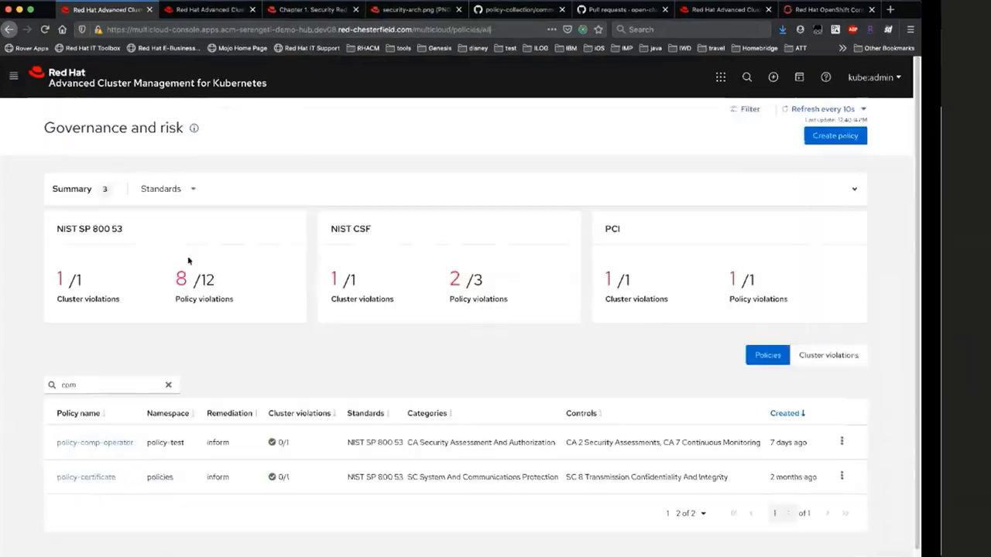
double_click(130, 385)
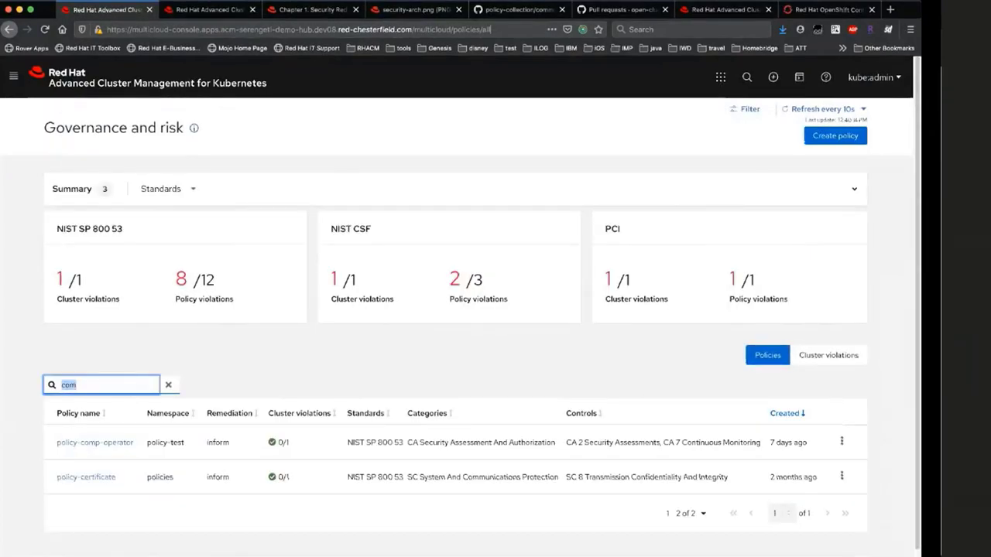
type("e8")
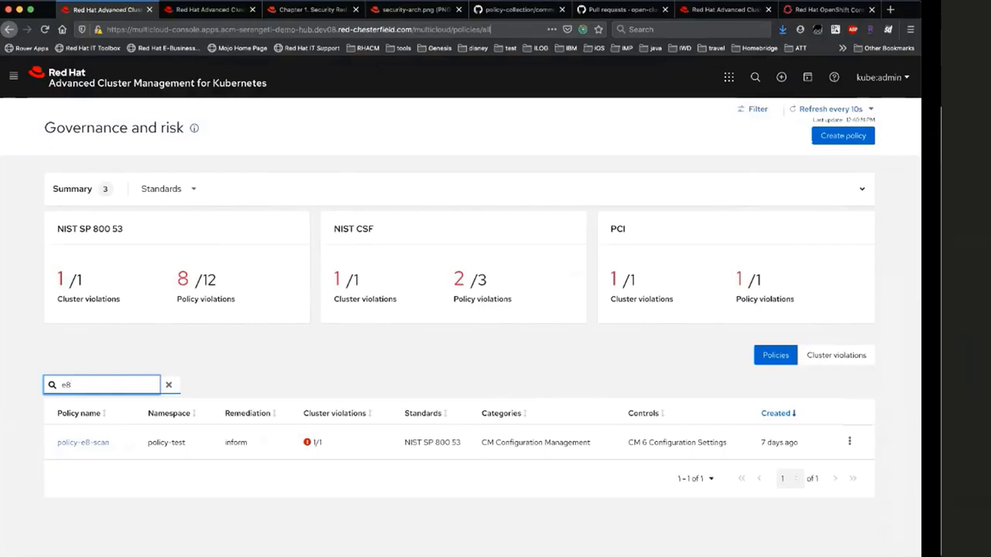
left_click(89, 443)
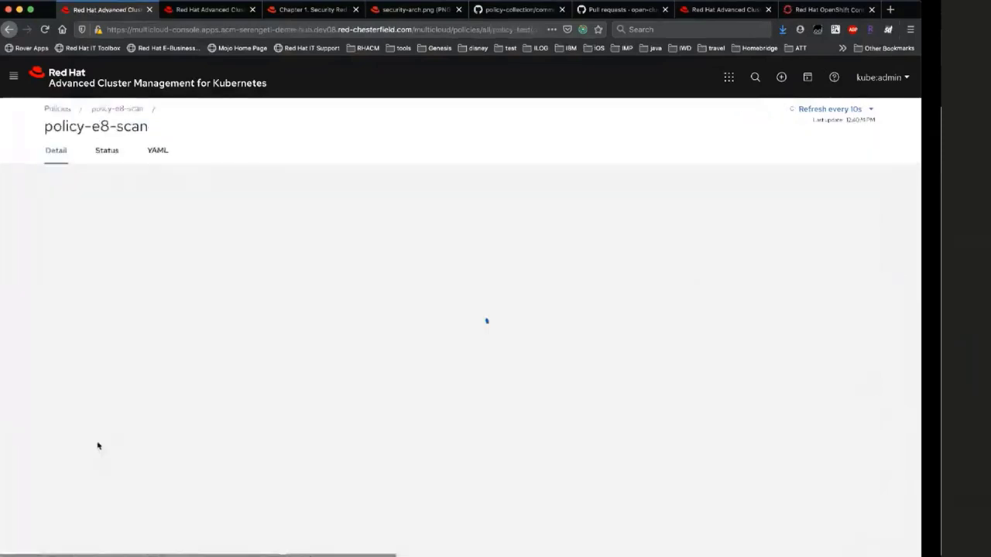
left_click(158, 151)
Examine the policy-e8-scan templates and highlight the compliance-suite-e8-results object-templates block from mustnothave down to the suite label
scroll(267, 333, "down", 3)
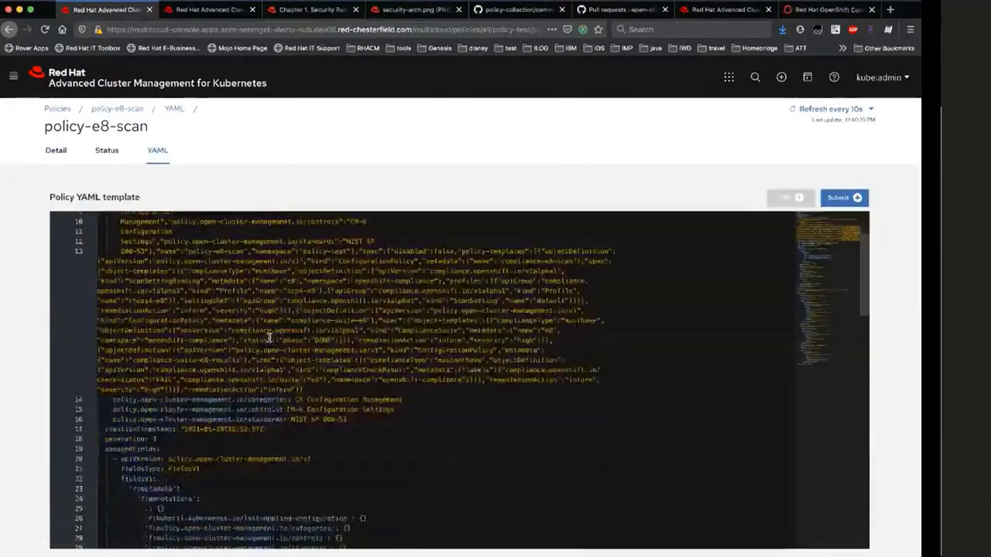
scroll(270, 338, "down", 1)
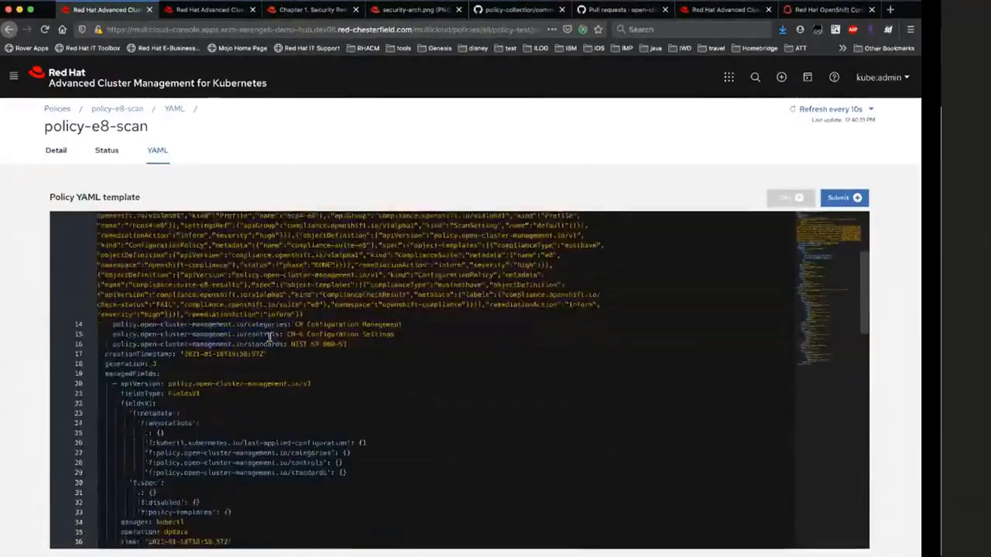
scroll(269, 337, "up", 4)
scroll(270, 338, "down", 3)
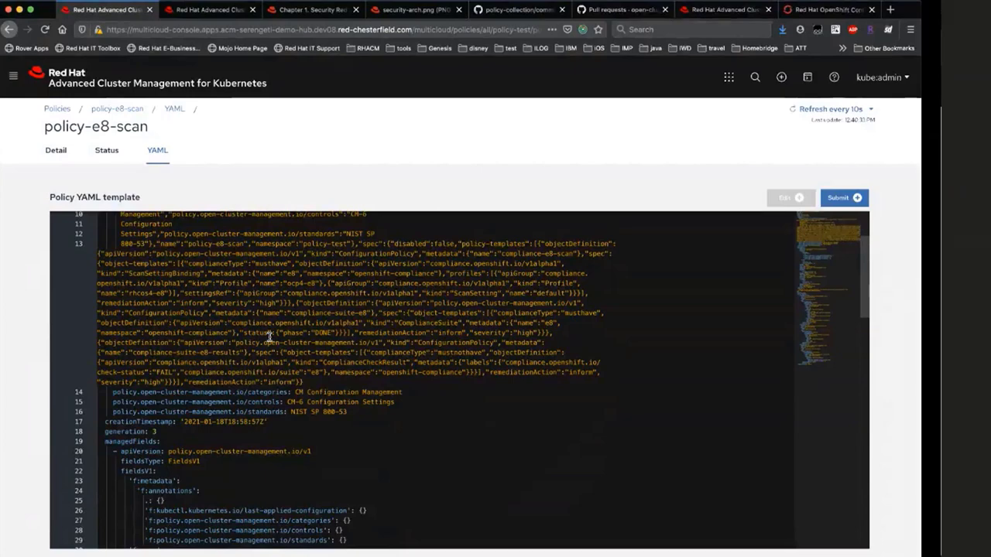
scroll(503, 469, "down", 5)
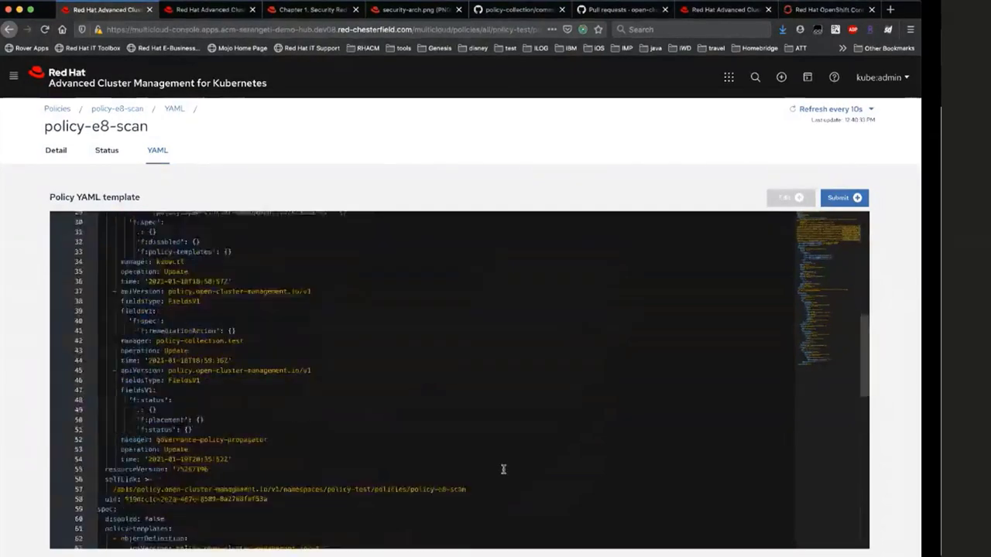
scroll(503, 469, "down", 6)
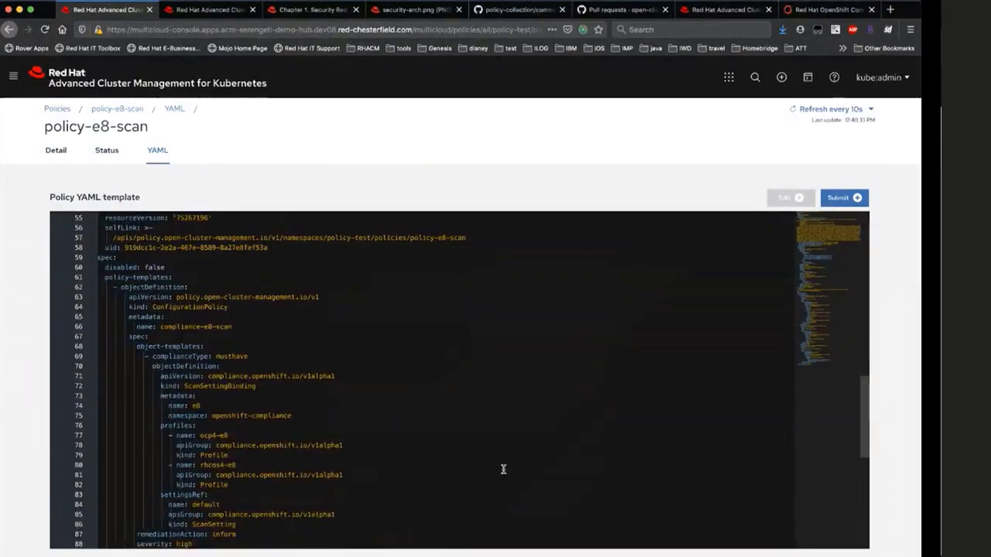
scroll(503, 470, "down", 1)
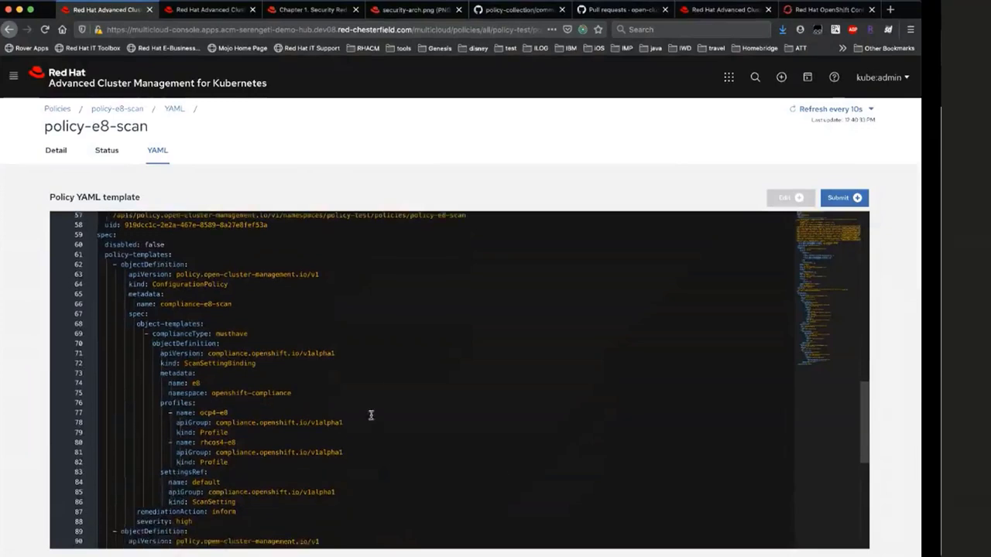
scroll(371, 415, "down", 2)
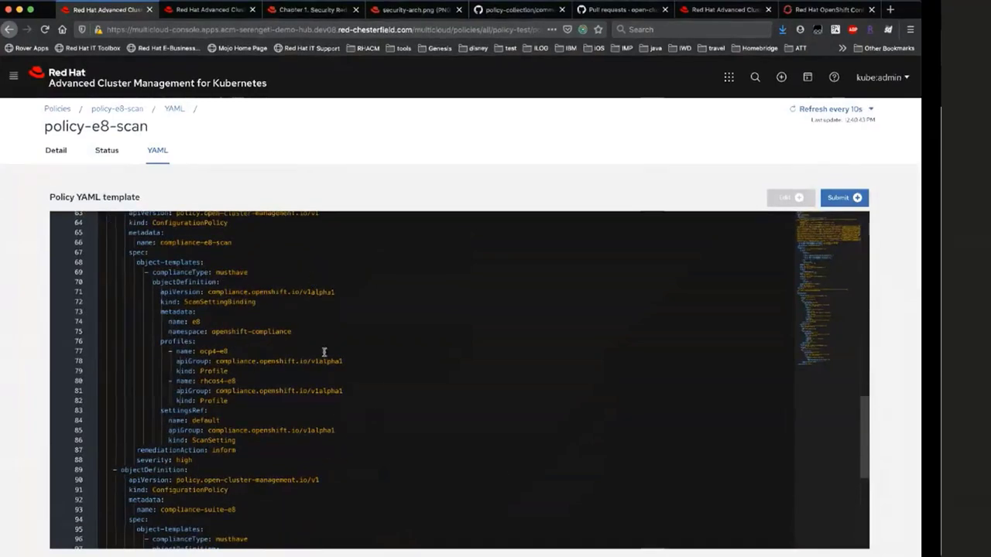
scroll(317, 354, "down", 5)
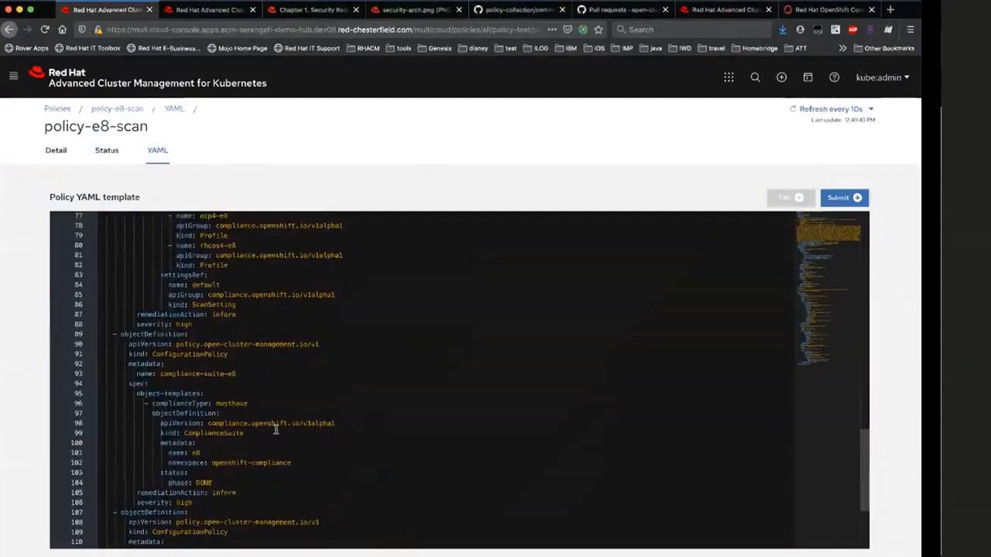
scroll(276, 431, "down", 3)
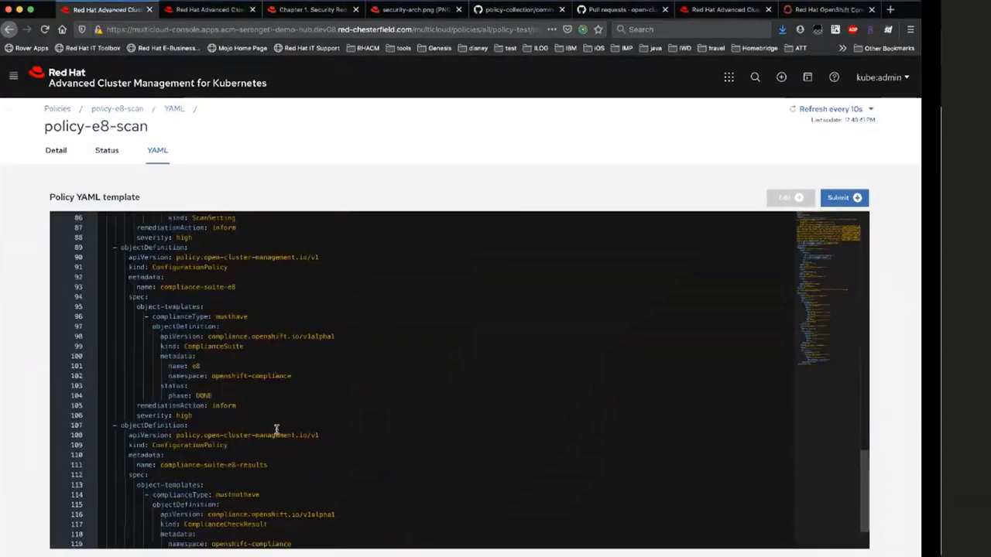
scroll(276, 429, "down", 3)
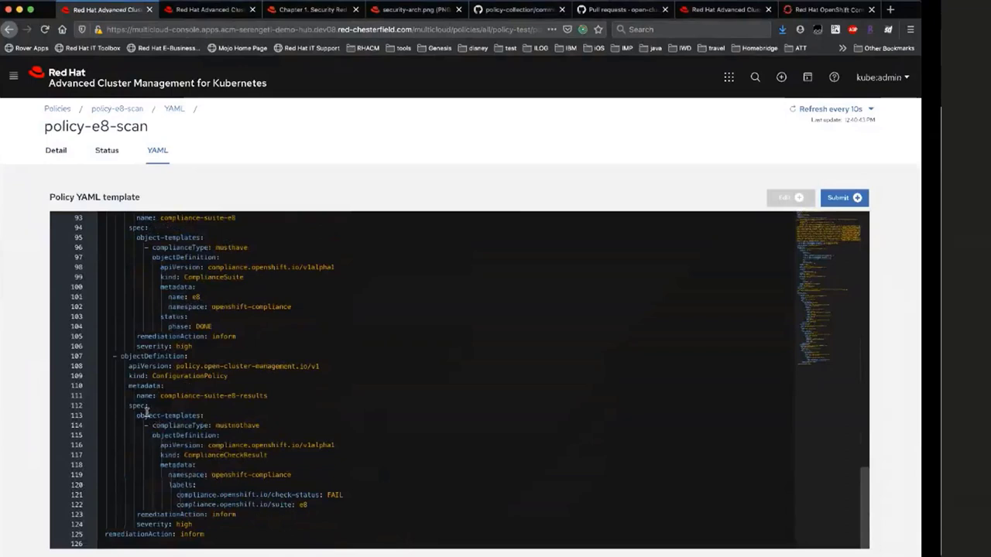
left_click_drag(159, 415, 288, 502)
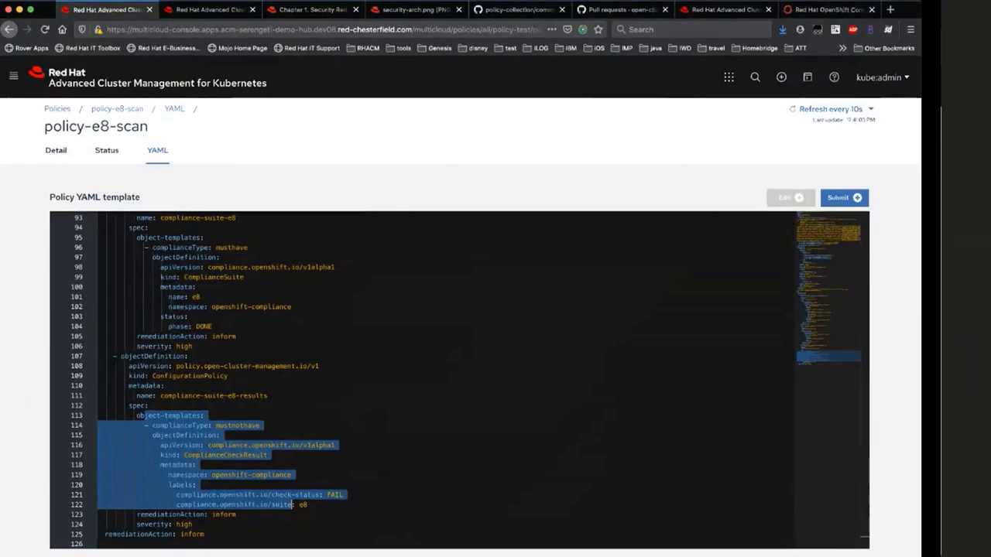
key("super+Tab")
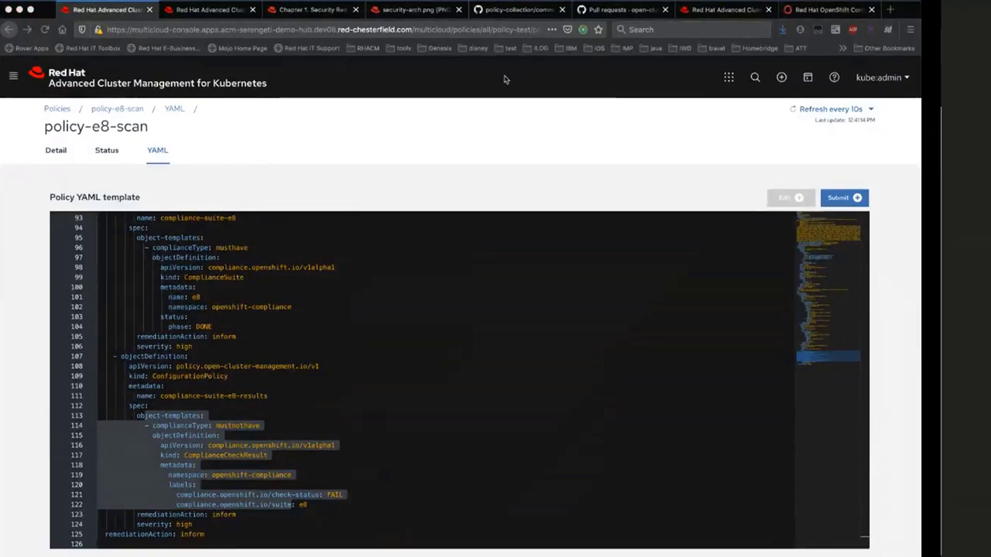
left_click(57, 109)
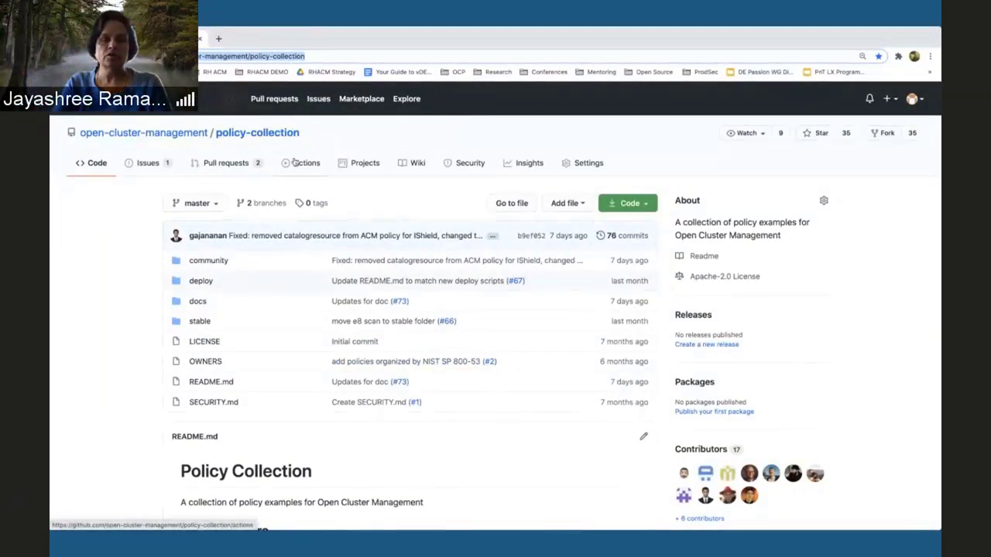
Look through the policy-collection repository's README down to its Blogs and Resources sections
scroll(295, 161, "down", 20)
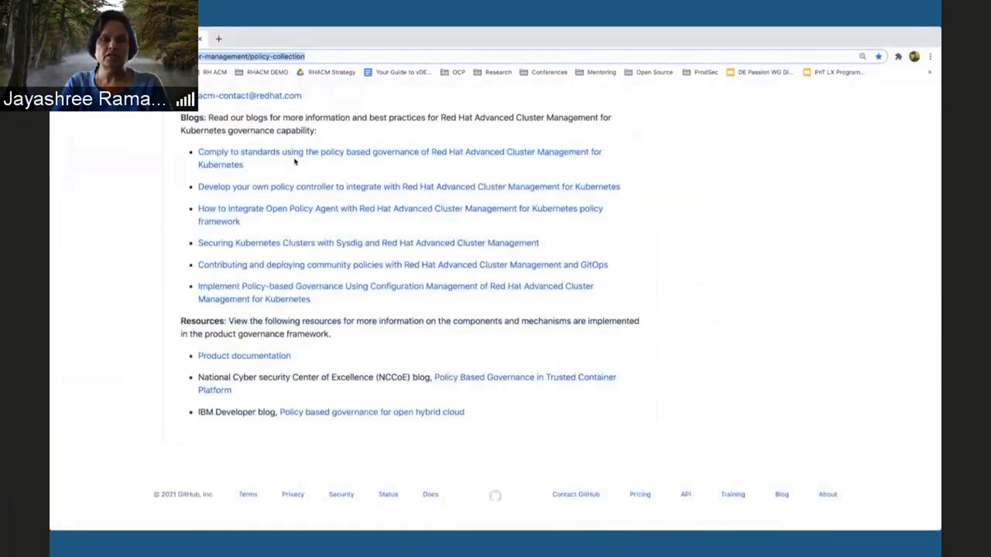
Open the blog "Implement Policy-based Governance Using Configuration Management of Red Hat Advanced Cluster Management for Kubernetes" in a new tab and switch to it
right_click(273, 292)
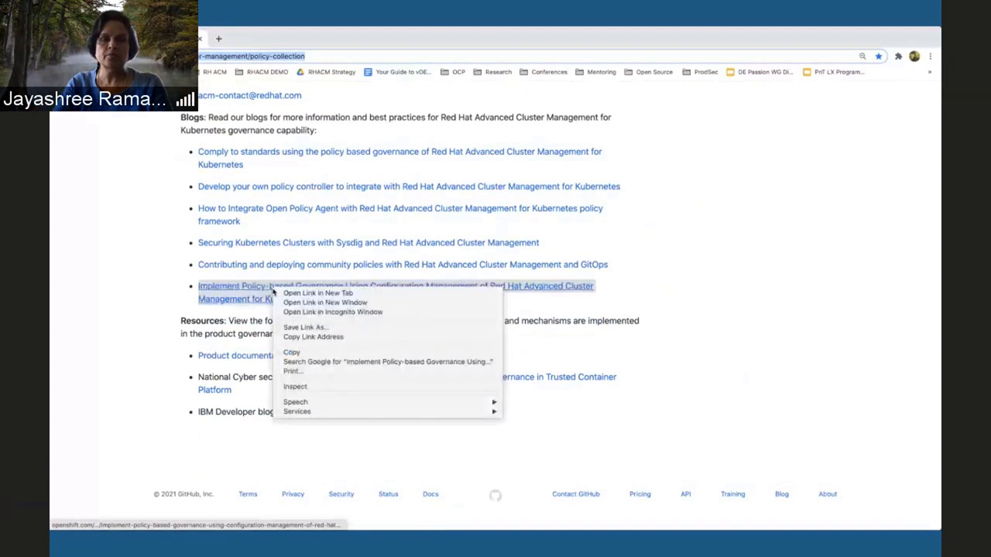
left_click(285, 295)
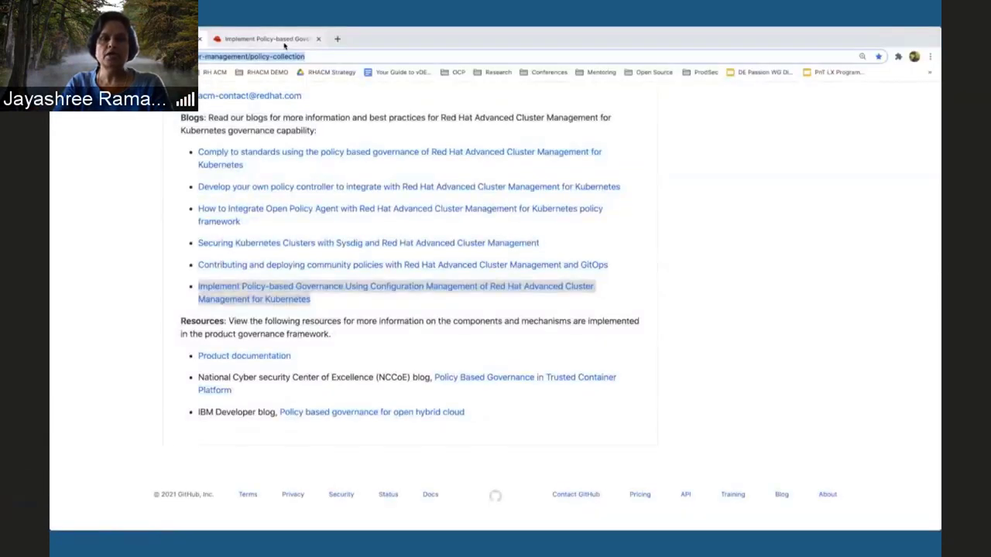
left_click(285, 42)
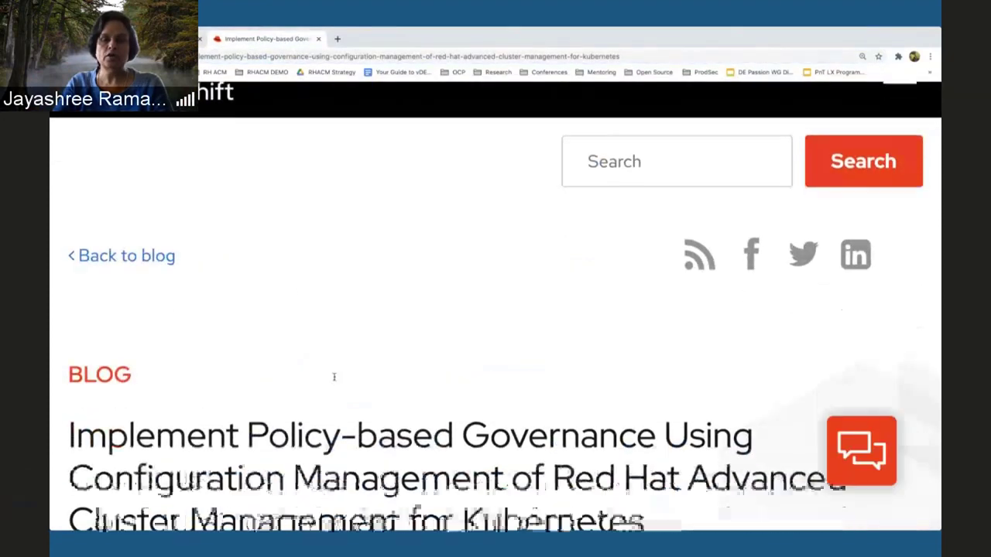
Read through the blog's Overview, Best Practices and Setting Up the Examples sections, down to the list of compliance aspects
scroll(334, 377, "down", 2)
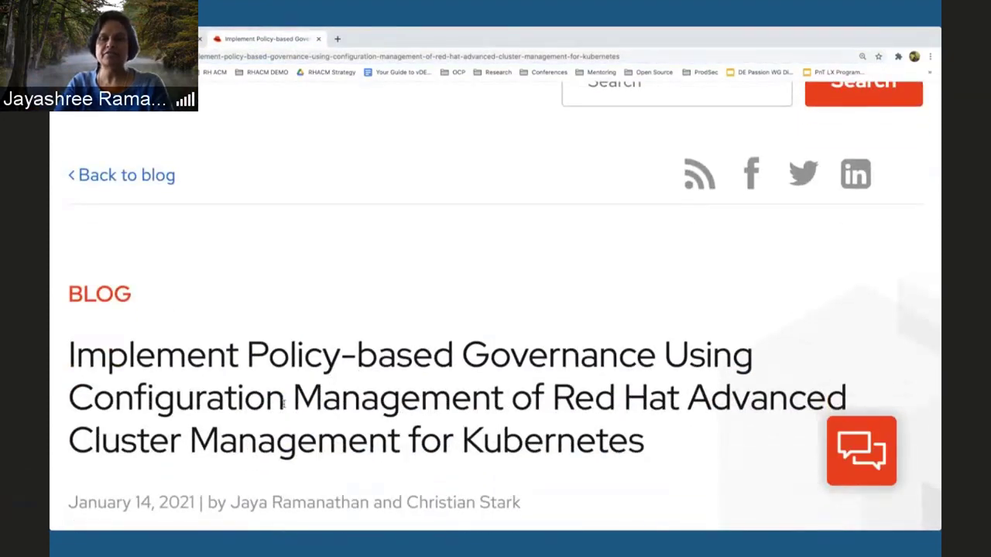
scroll(353, 409, "down", 3)
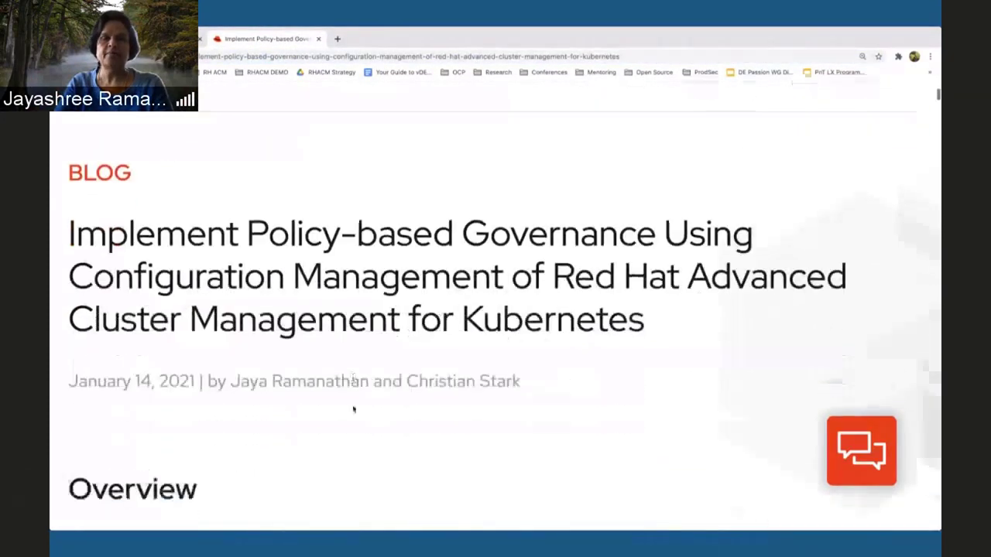
scroll(353, 409, "down", 7)
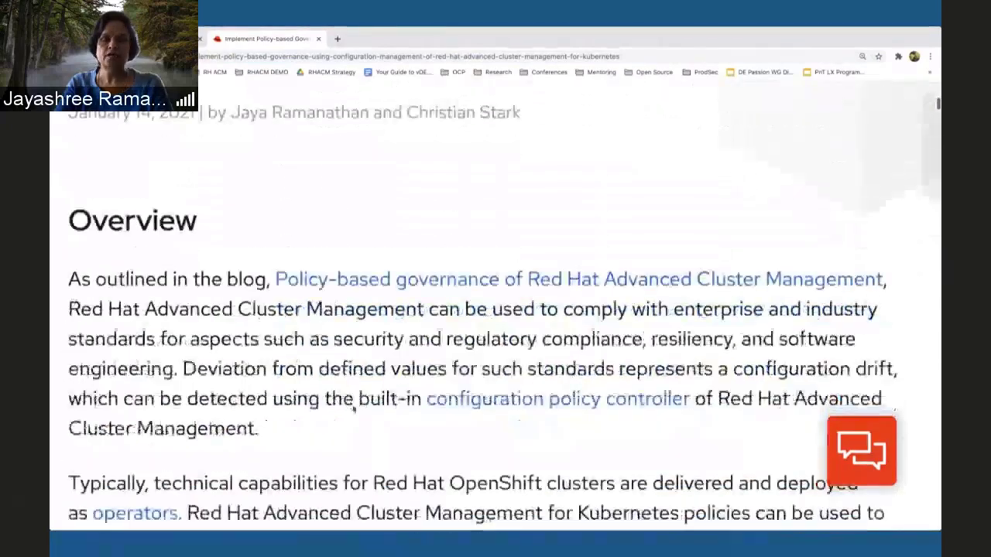
scroll(353, 409, "down", 7)
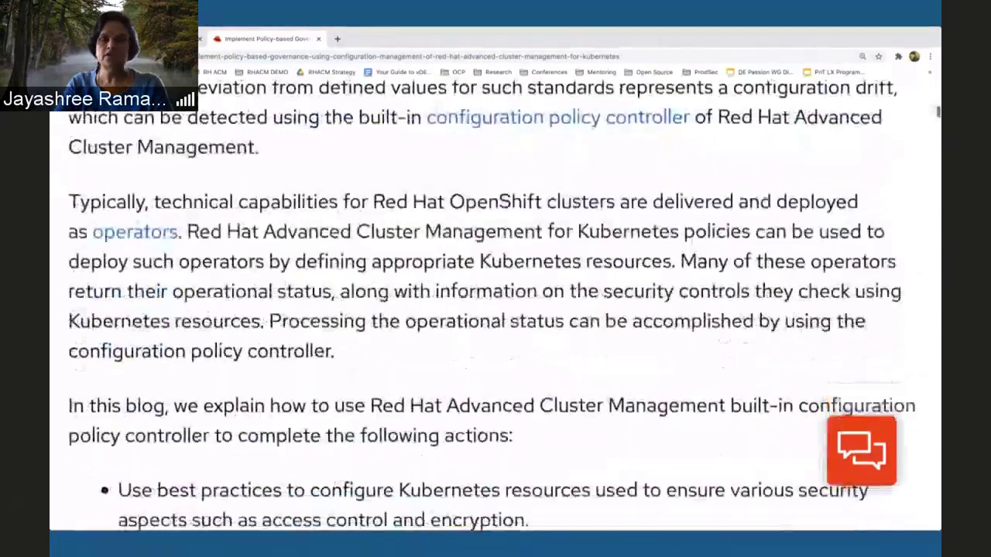
scroll(353, 409, "down", 7)
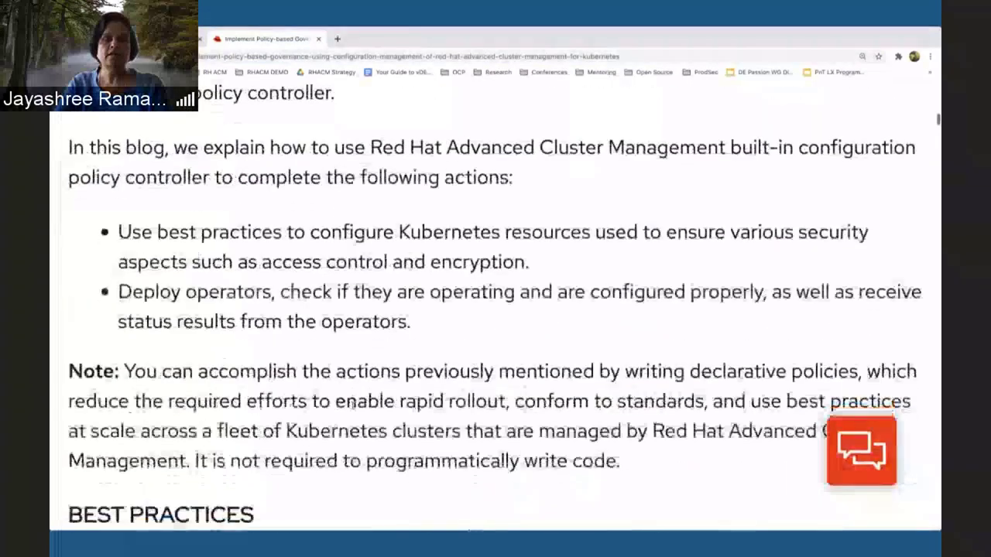
scroll(353, 409, "down", 4)
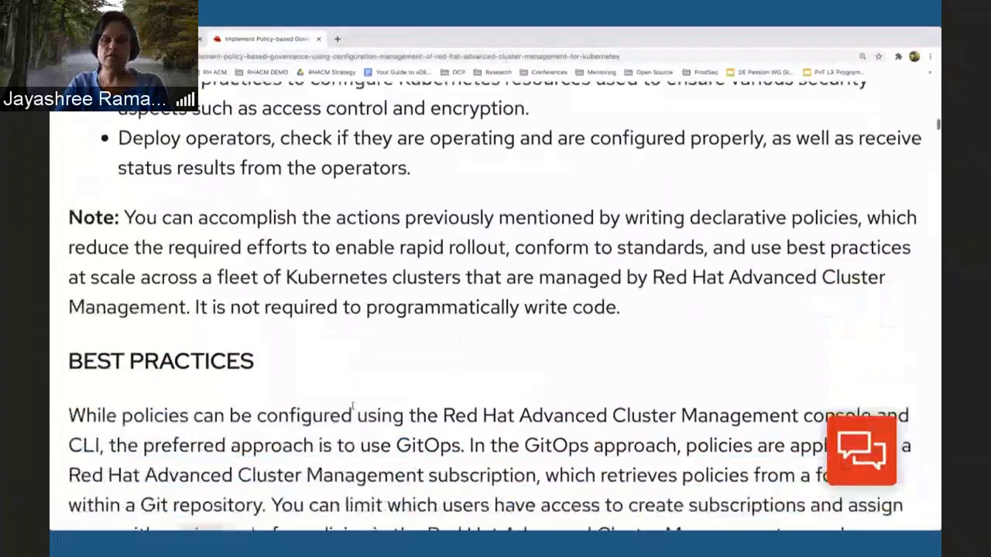
scroll(353, 409, "down", 1)
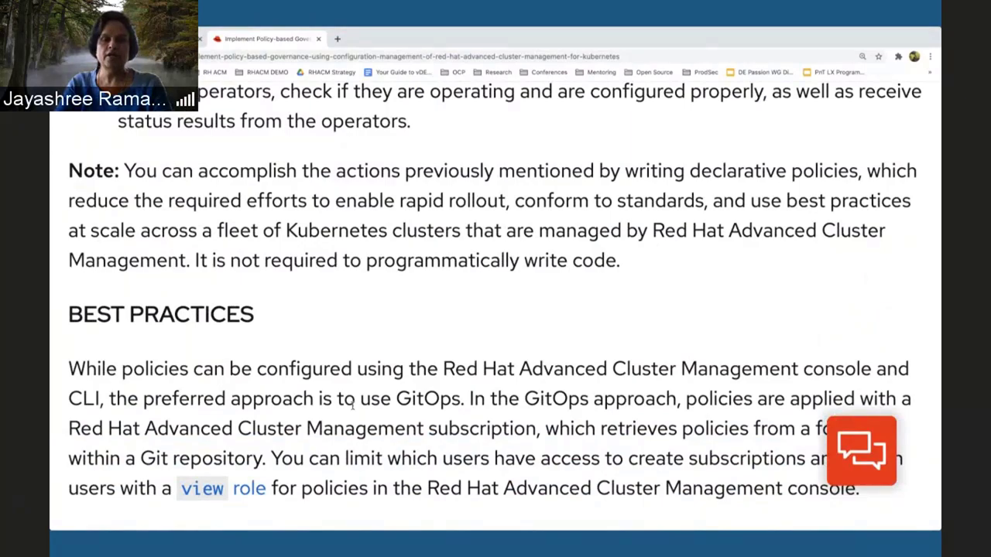
scroll(353, 409, "down", 5)
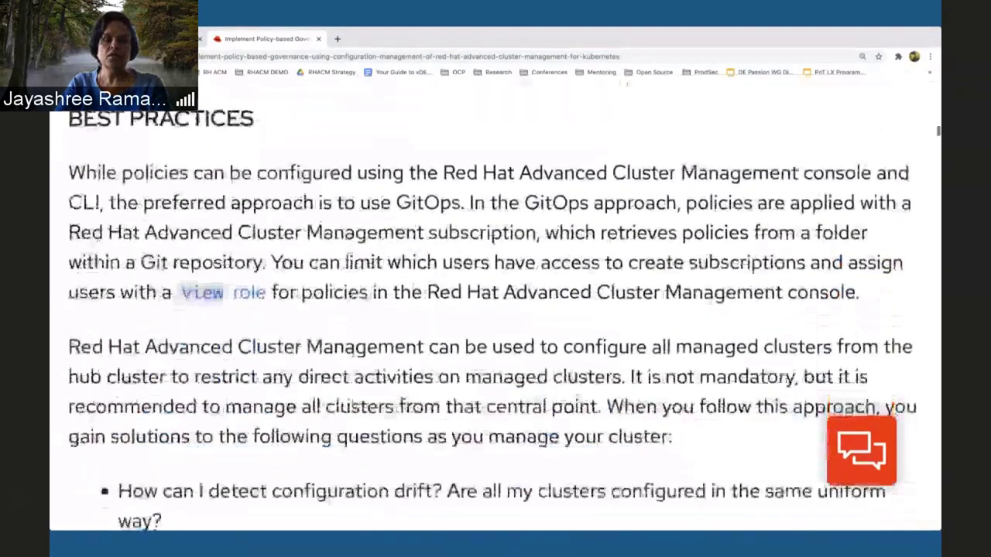
scroll(354, 409, "down", 8)
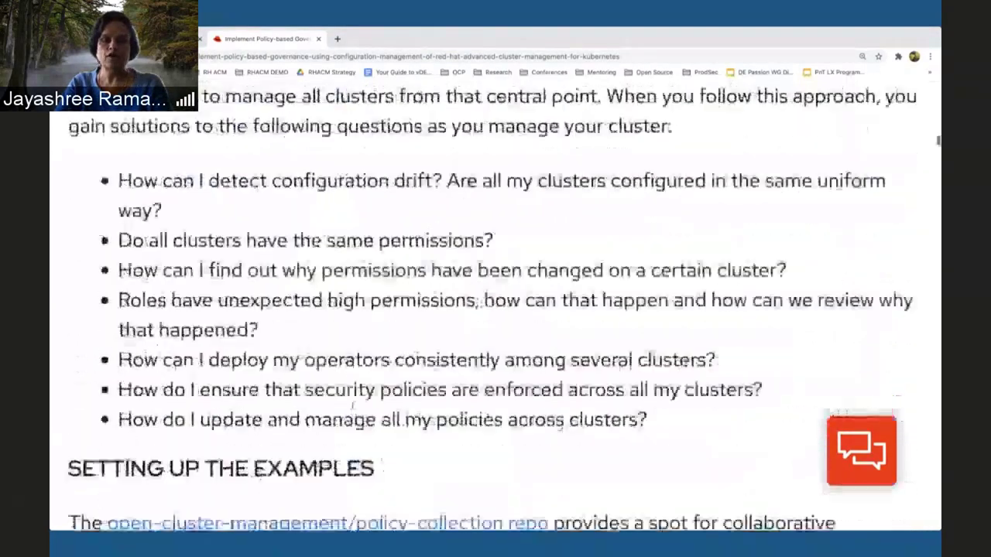
scroll(353, 404, "down", 18)
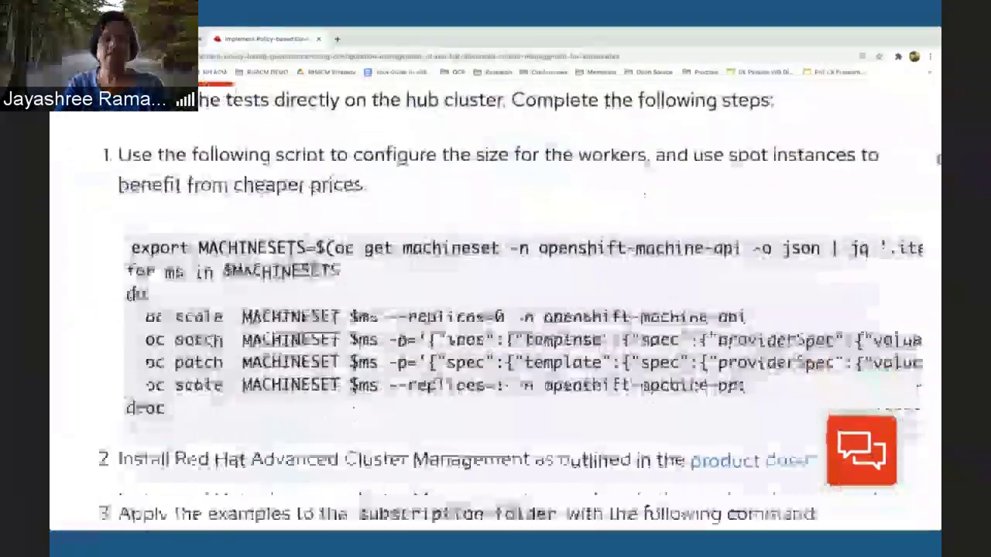
scroll(353, 404, "down", 14)
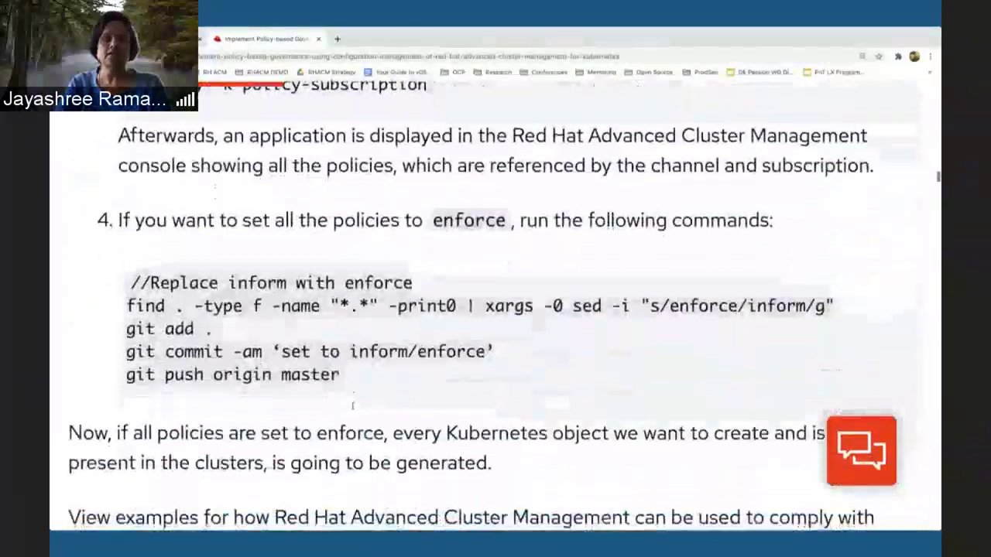
scroll(352, 406, "down", 9)
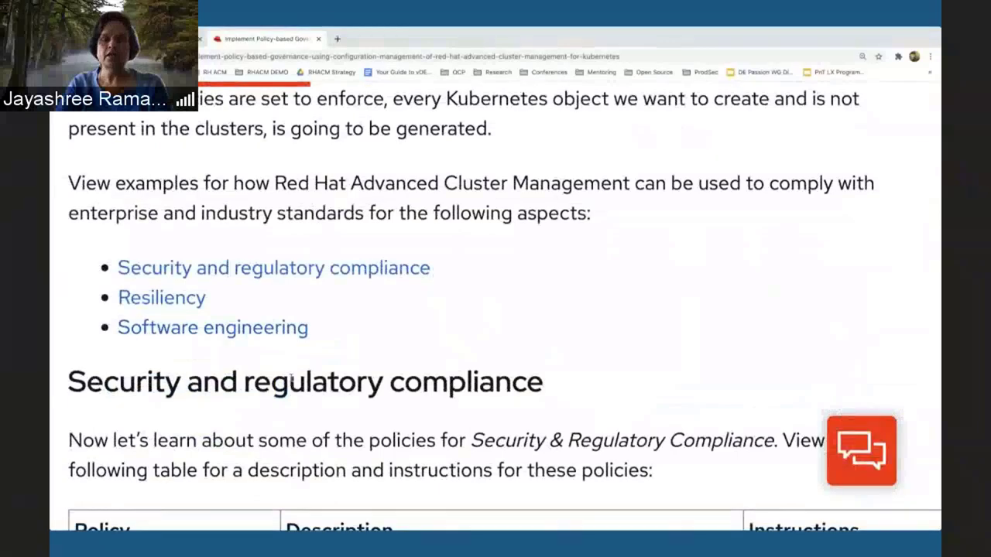
Examine the Security and regulatory compliance policy table from the Compliance Operator row down to SecurityContextConstraints
scroll(291, 377, "down", 7)
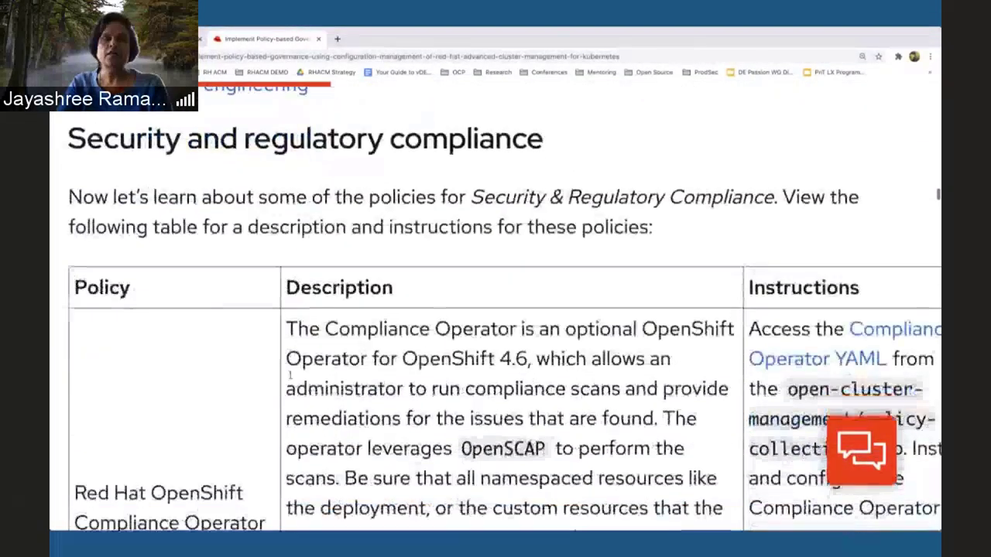
scroll(291, 375, "down", 4)
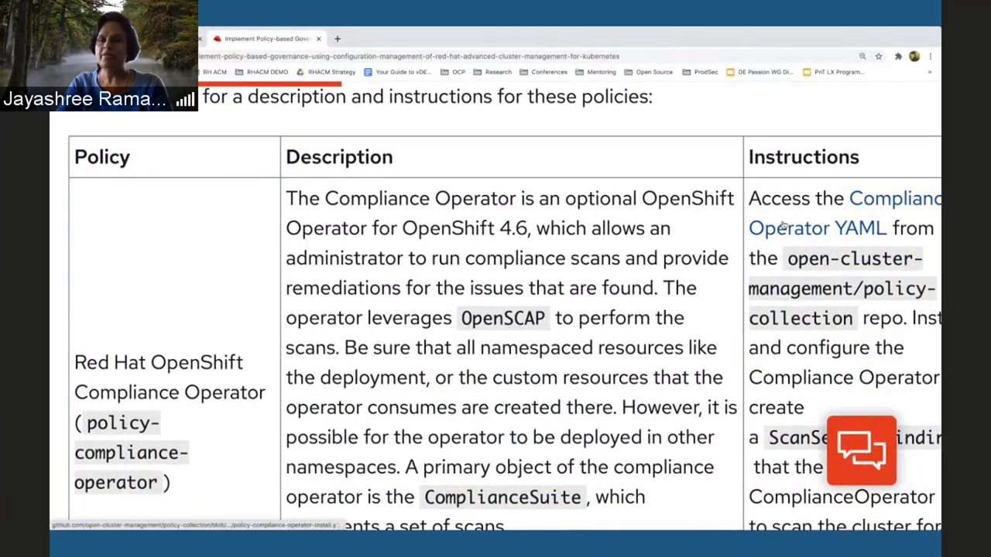
scroll(540, 339, "down", 1)
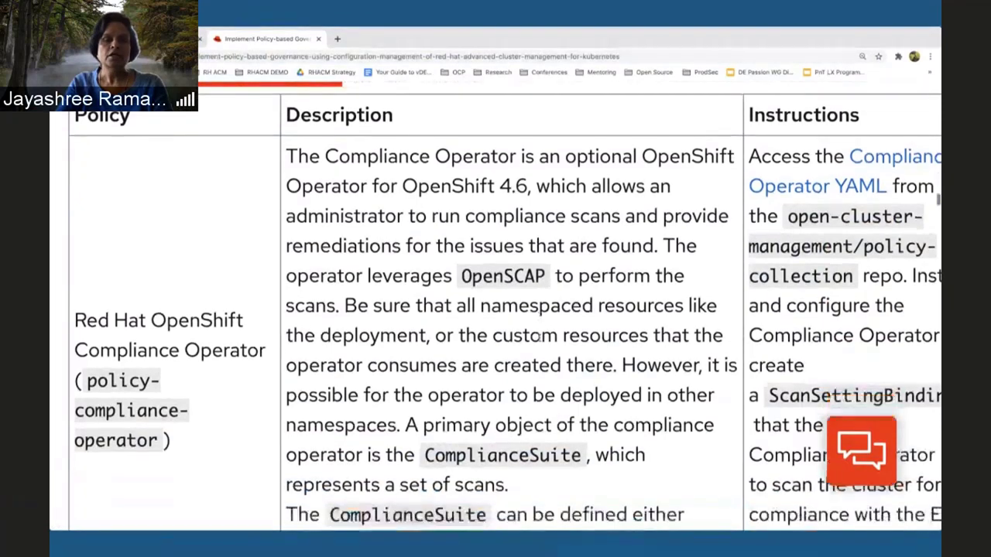
scroll(540, 338, "down", 10)
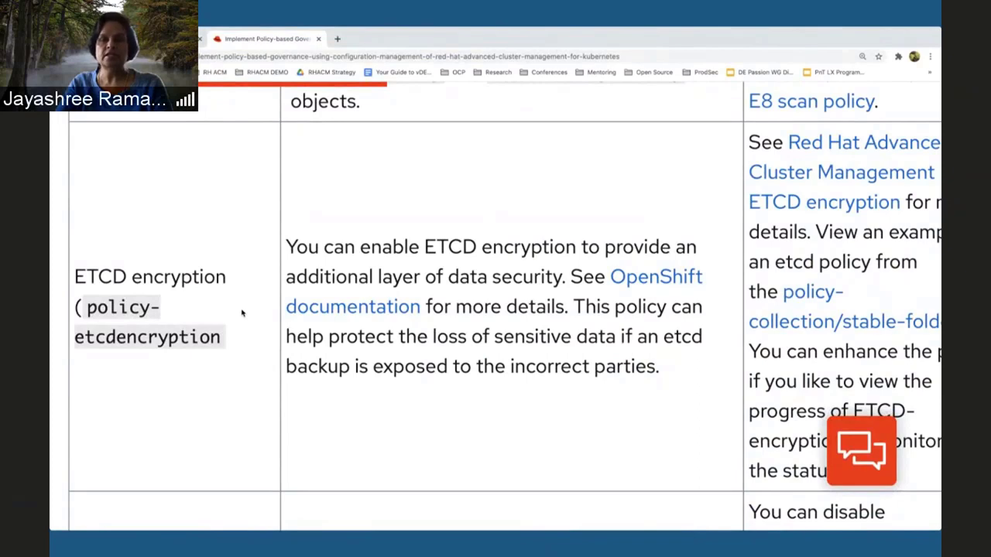
scroll(241, 313, "down", 1)
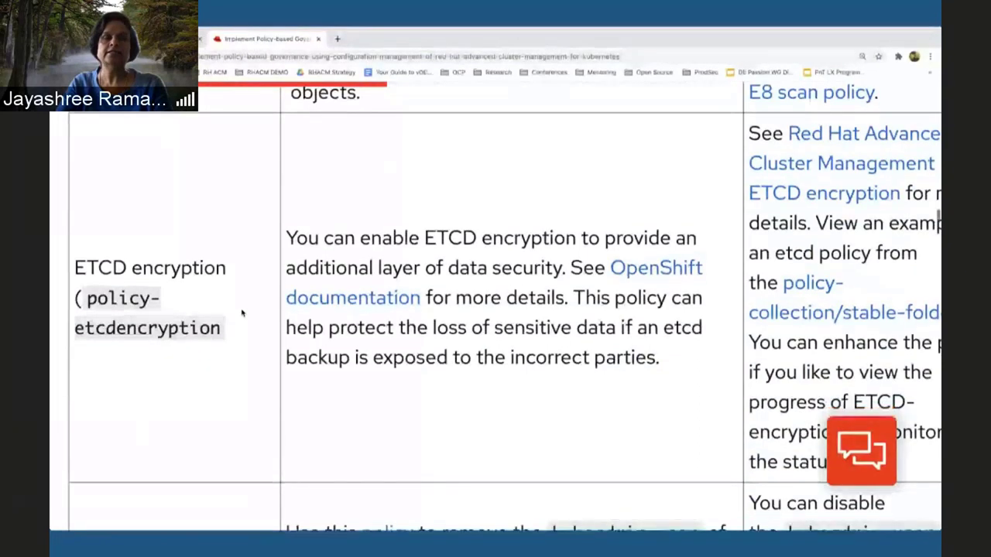
scroll(242, 313, "down", 8)
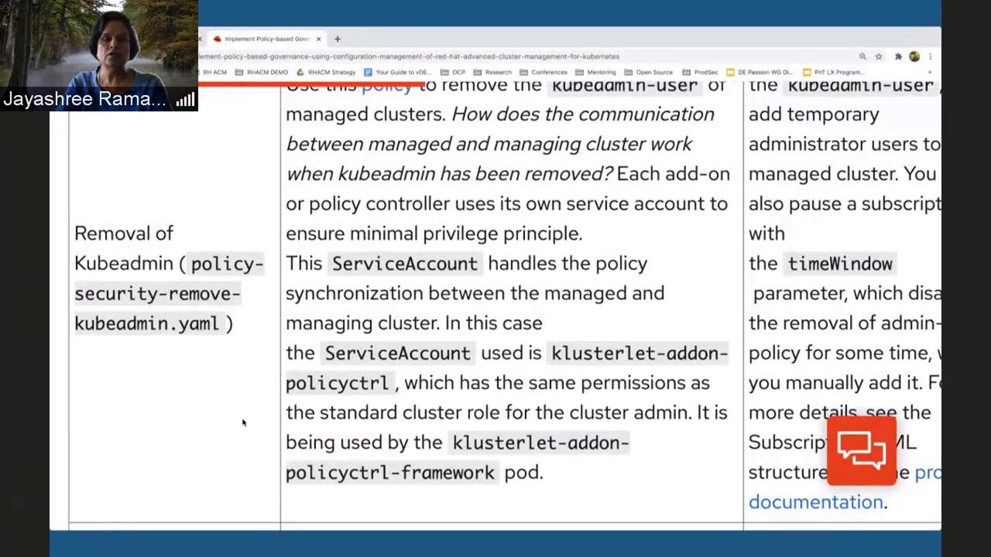
scroll(243, 422, "down", 5)
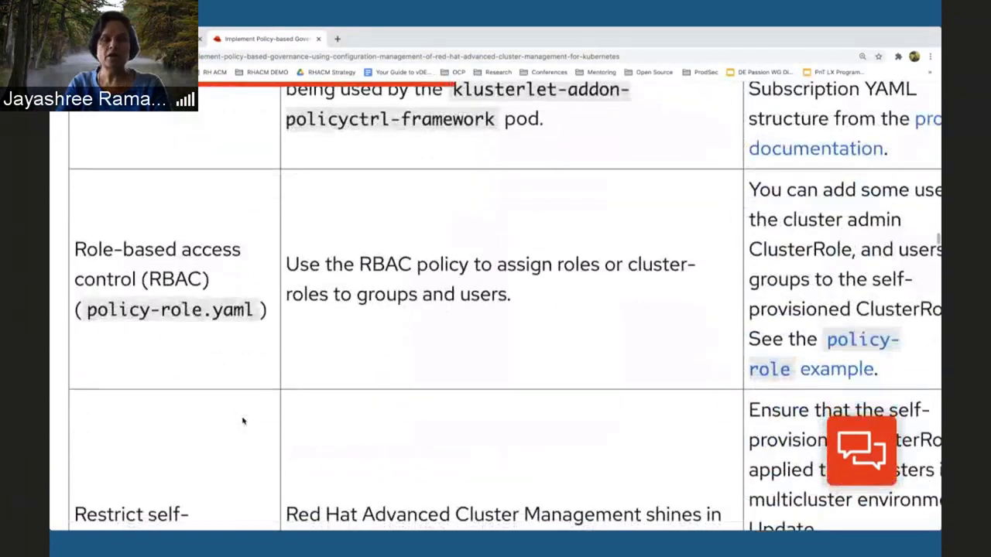
scroll(242, 422, "down", 2)
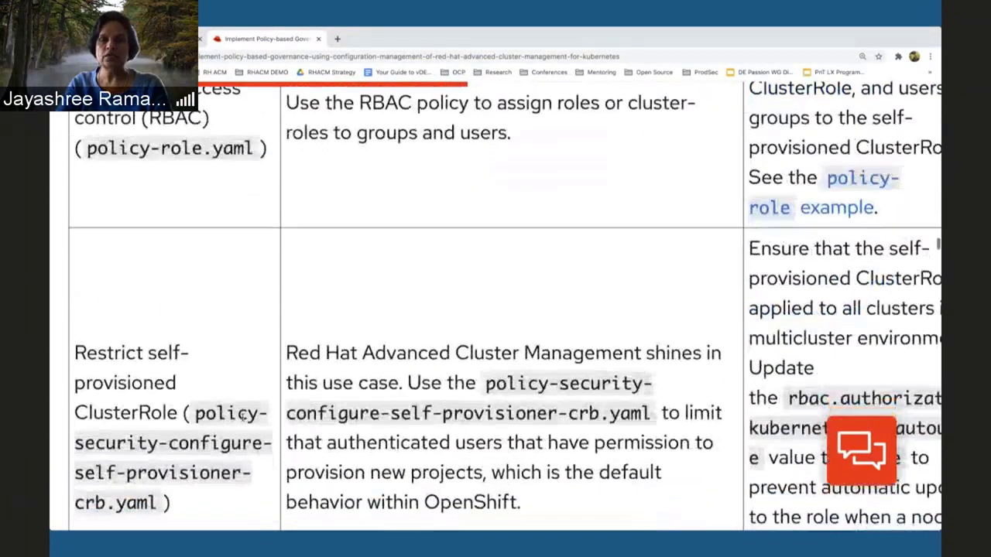
scroll(242, 419, "down", 4)
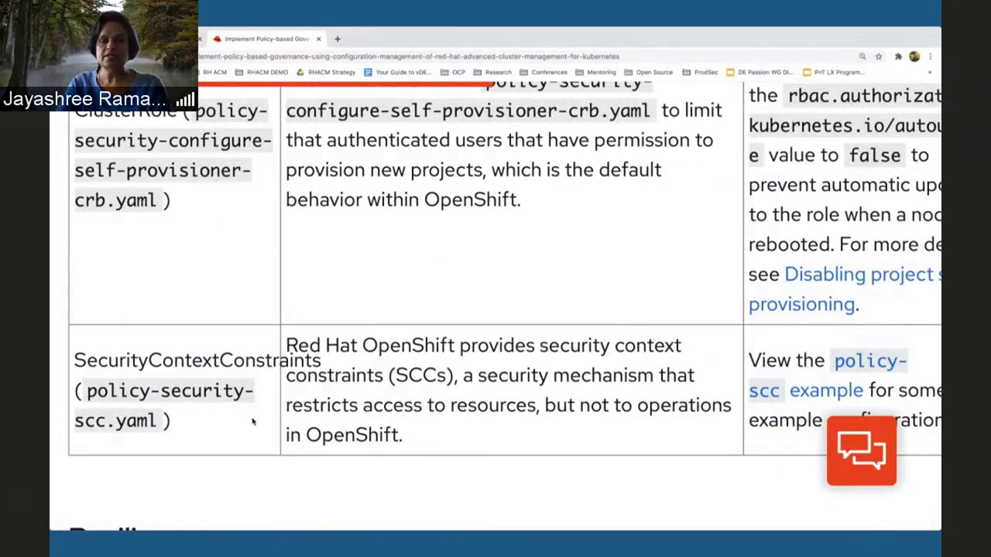
Review the blog's Resiliency section, covering the logging operator, cluster operator health and Gatekeeper policies
scroll(252, 422, "down", 2)
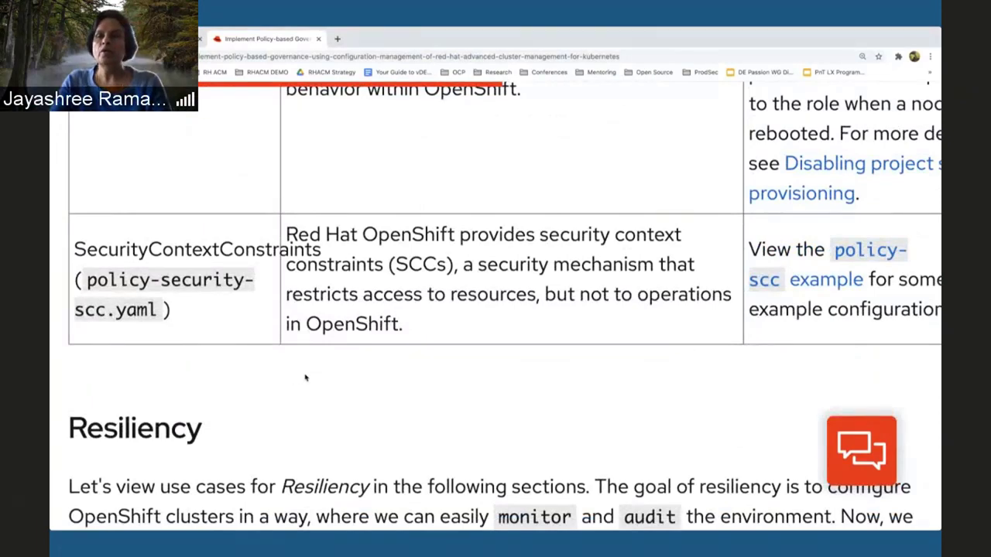
scroll(306, 378, "down", 4)
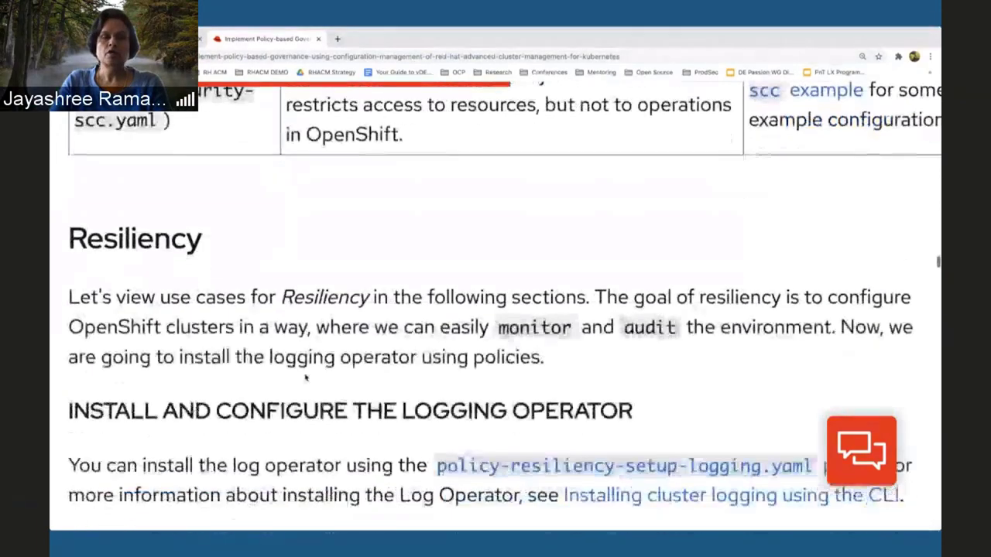
scroll(304, 374, "down", 1)
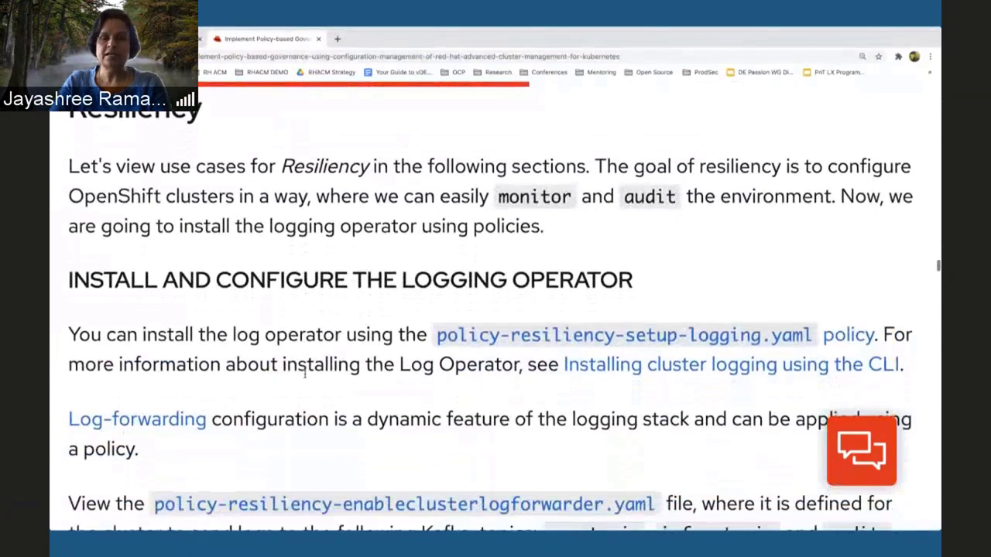
scroll(304, 375, "down", 1)
scroll(305, 375, "down", 2)
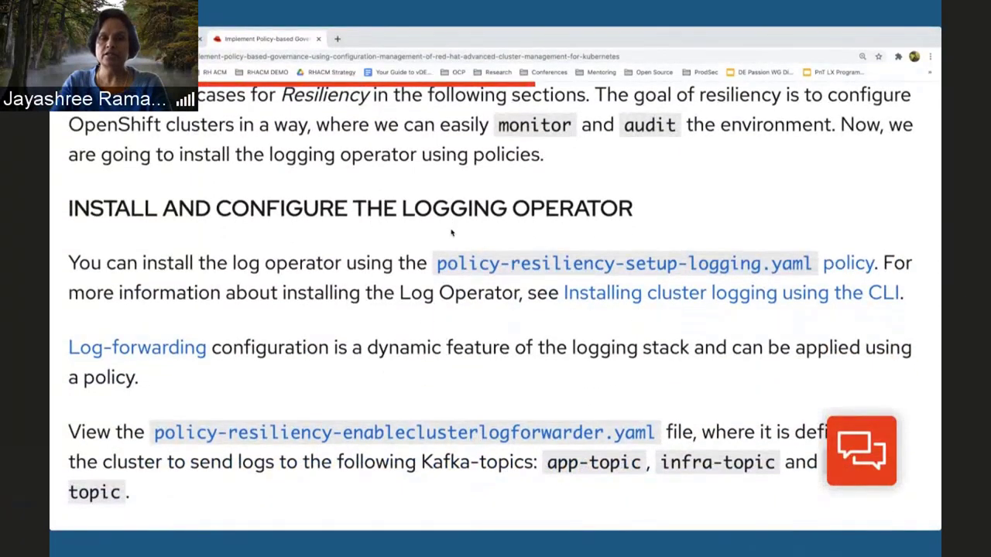
scroll(386, 350, "down", 4)
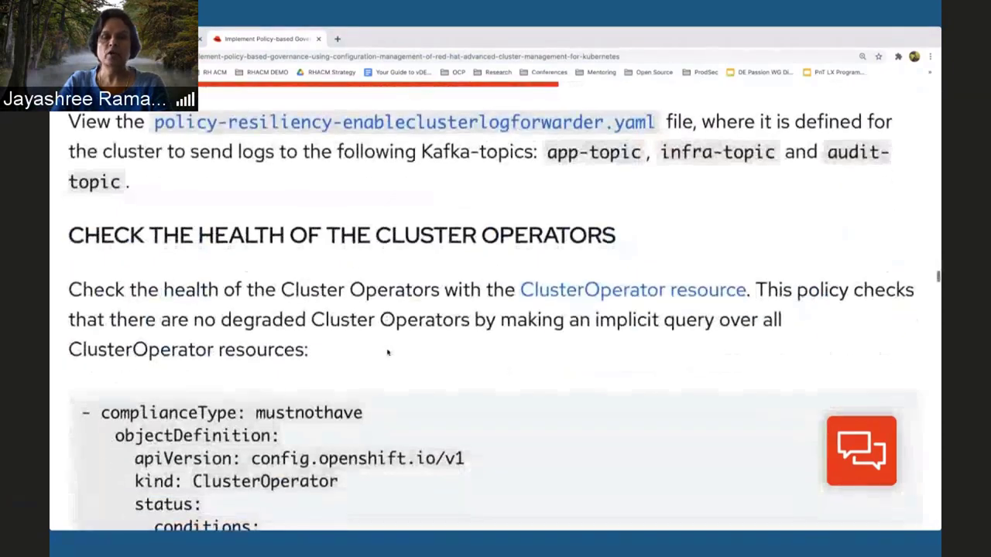
scroll(388, 352, "down", 1)
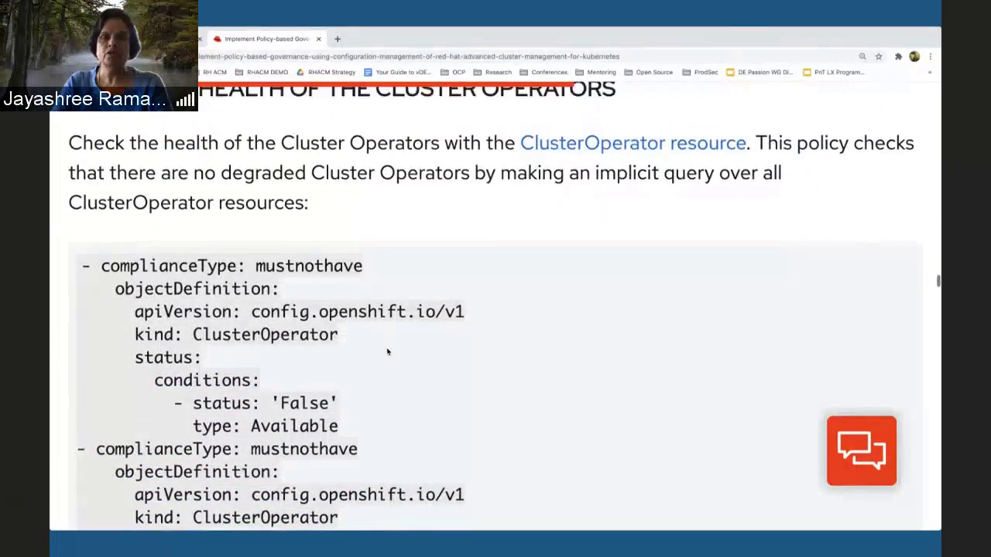
scroll(388, 352, "up", 2)
scroll(388, 352, "down", 8)
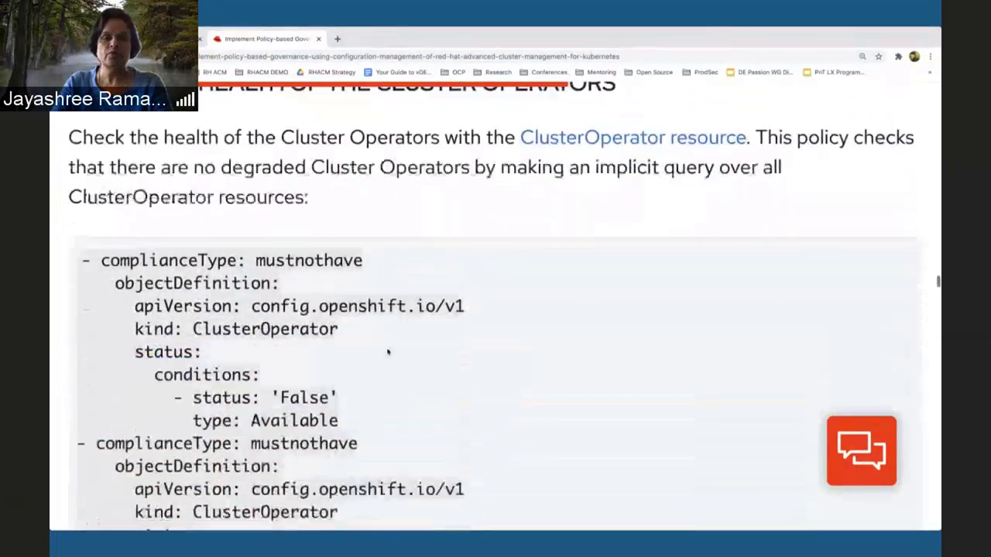
scroll(387, 350, "down", 1)
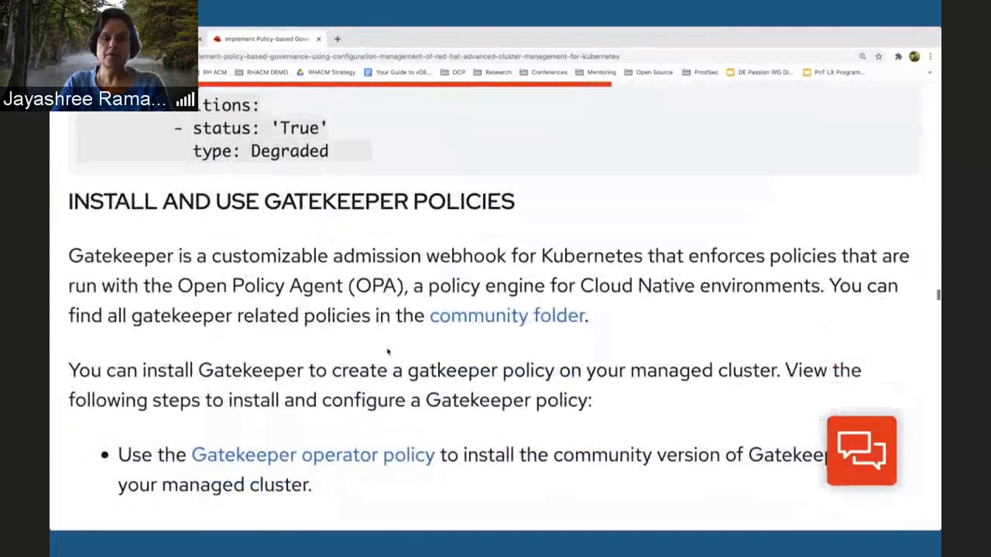
scroll(387, 350, "down", 1)
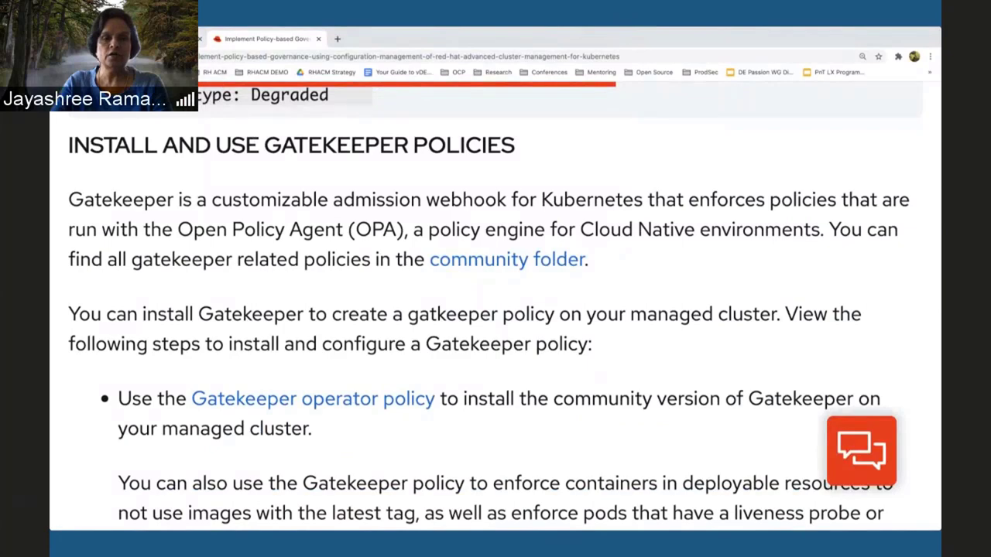
Return to the policy-collection repository tab and open its community folder
scroll(289, 263, "up", 10)
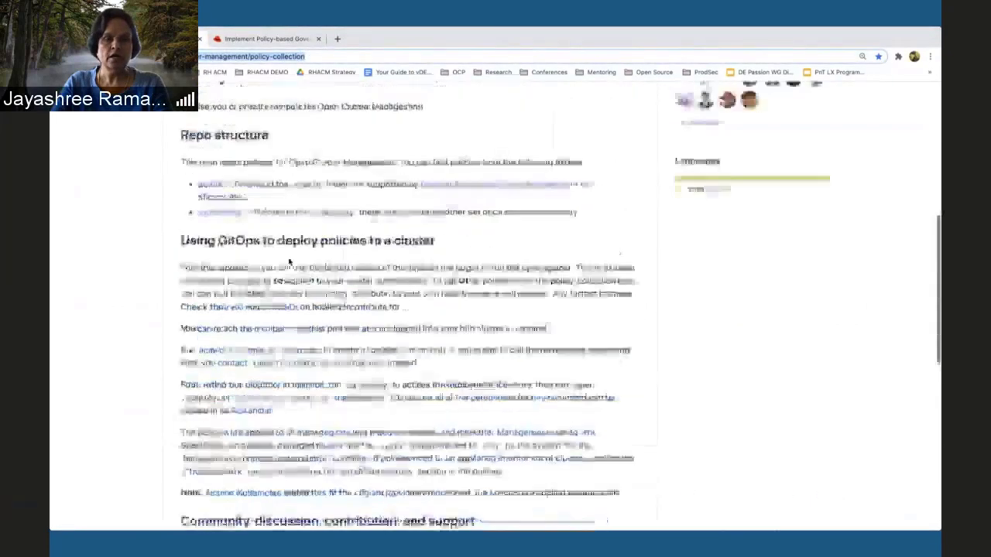
scroll(289, 263, "up", 5)
left_click(217, 261)
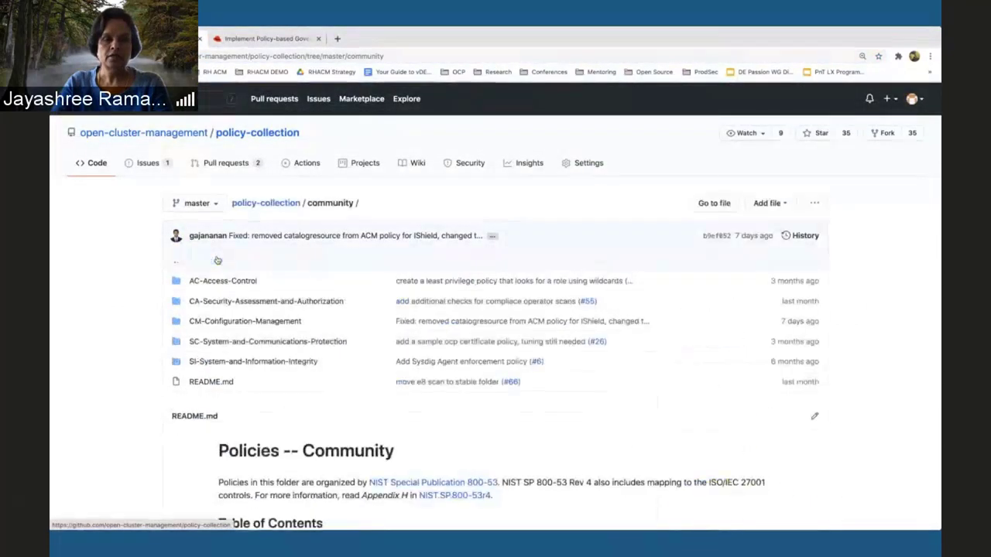
Review the community README's policy tables from Access Control down to the Gatekeeper policies under Configuration Management
scroll(283, 337, "down", 10)
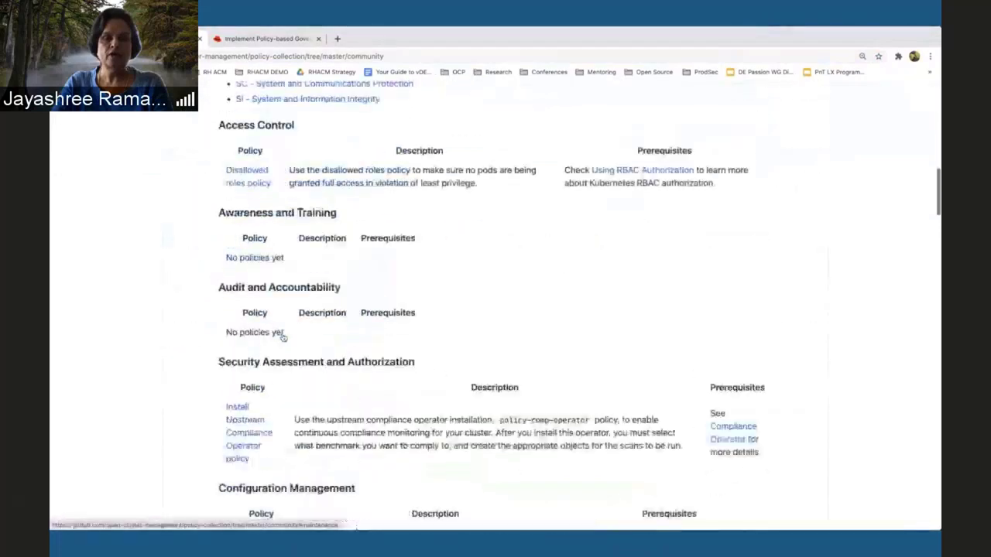
scroll(284, 337, "down", 10)
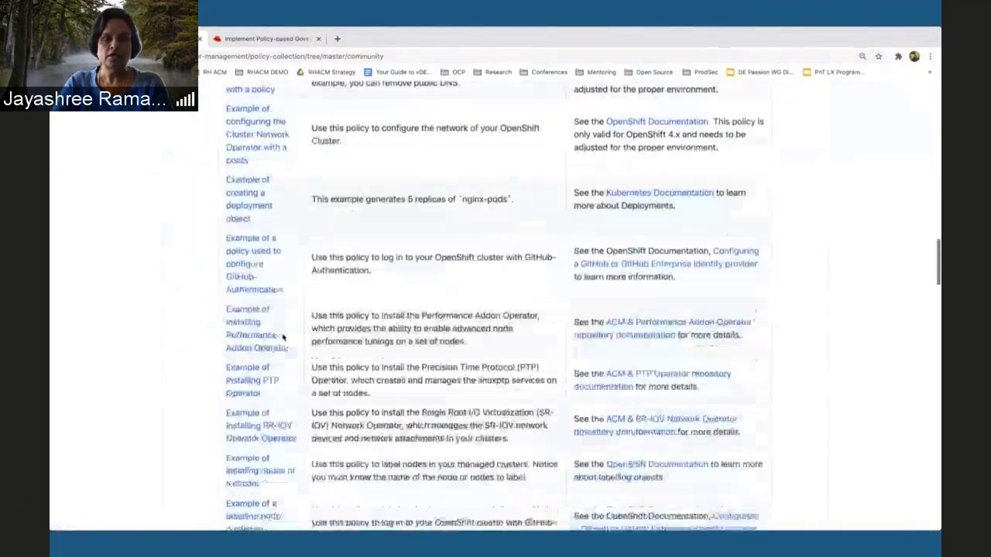
scroll(283, 338, "down", 5)
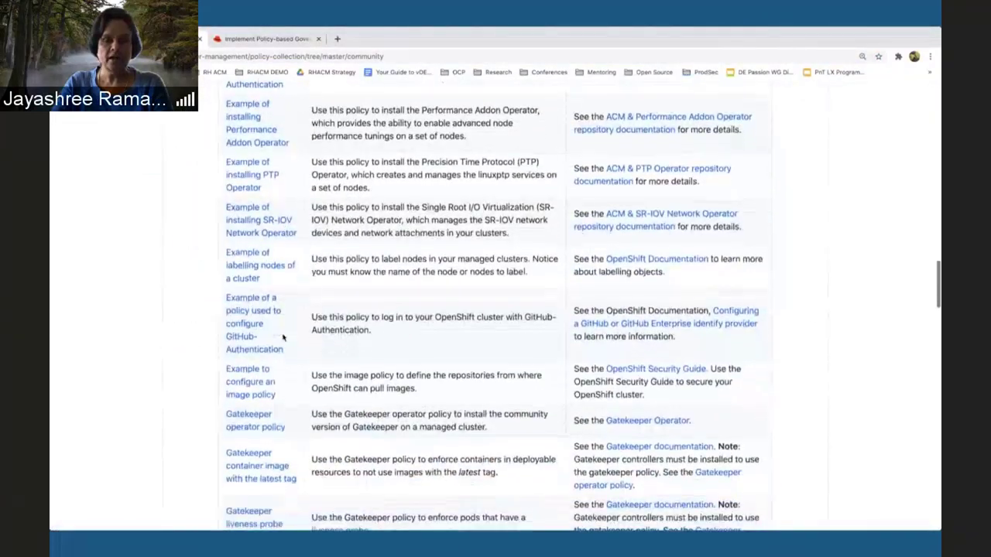
scroll(284, 338, "down", 2)
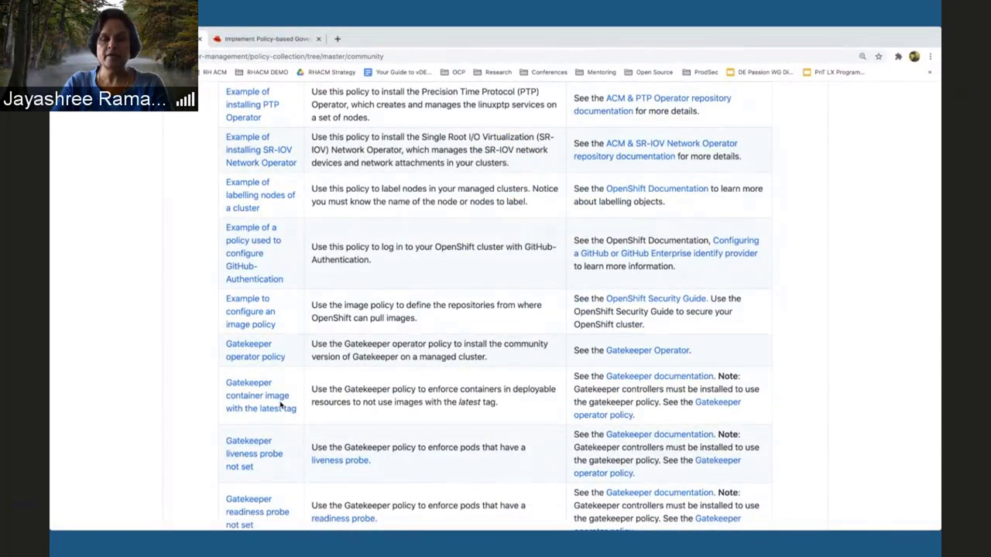
scroll(346, 408, "down", 2)
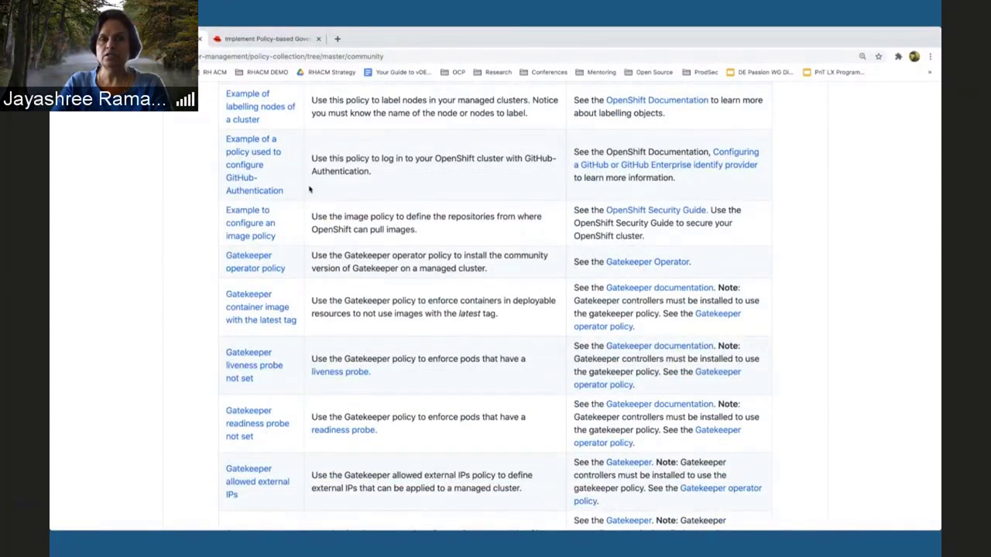
Return to the policy-based governance blog and review its audit log, image pruning and Prometheus policy sections
left_click(286, 42)
scroll(379, 310, "down", 5)
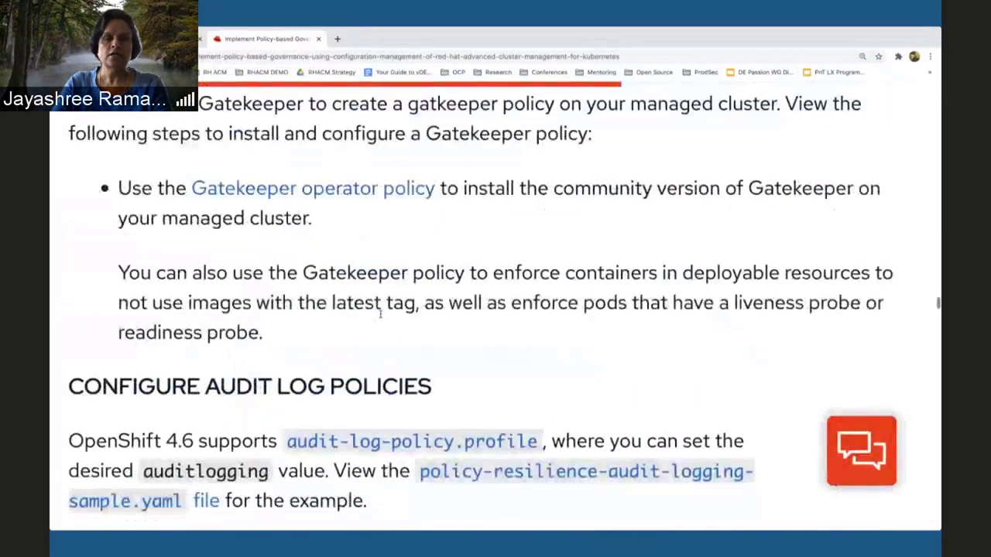
scroll(380, 314, "down", 10)
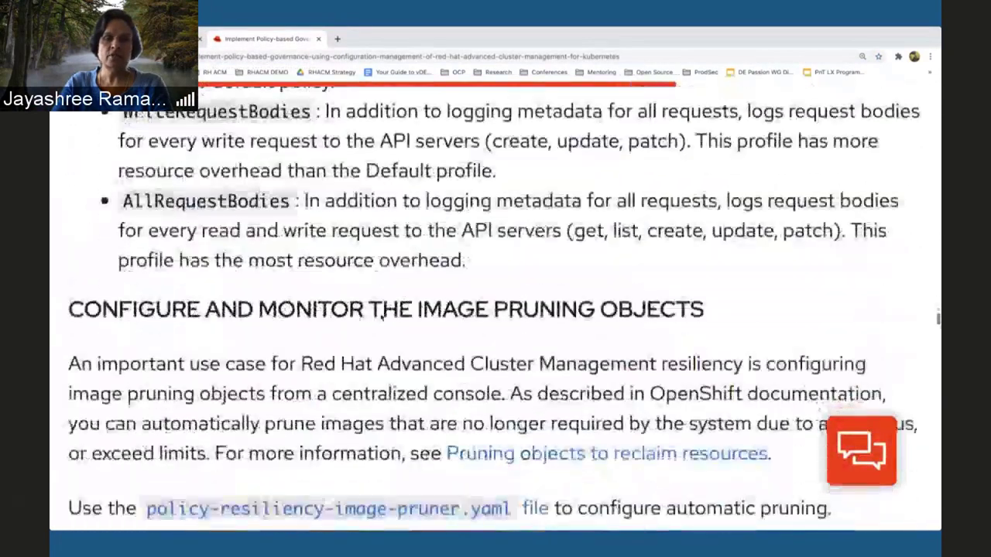
scroll(381, 313, "down", 8)
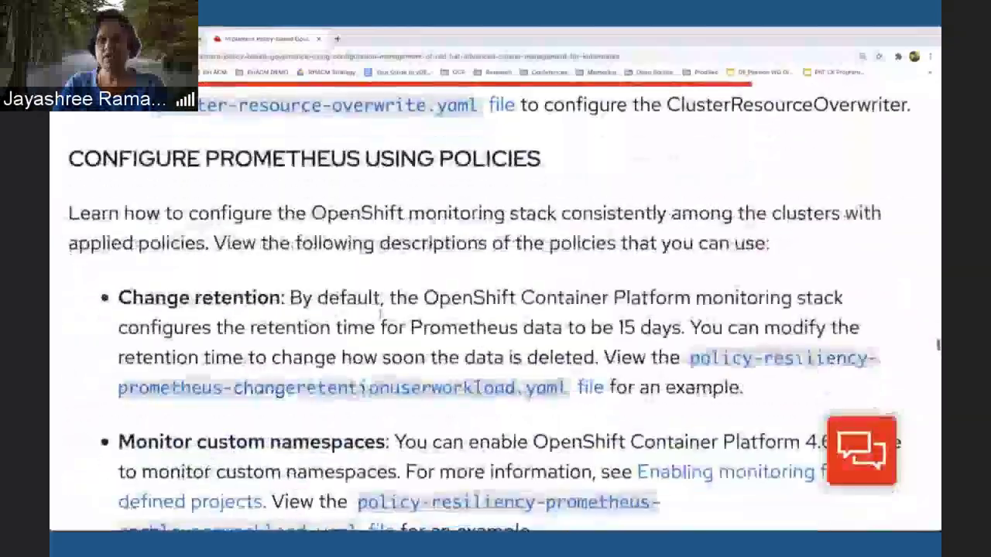
scroll(380, 313, "down", 2)
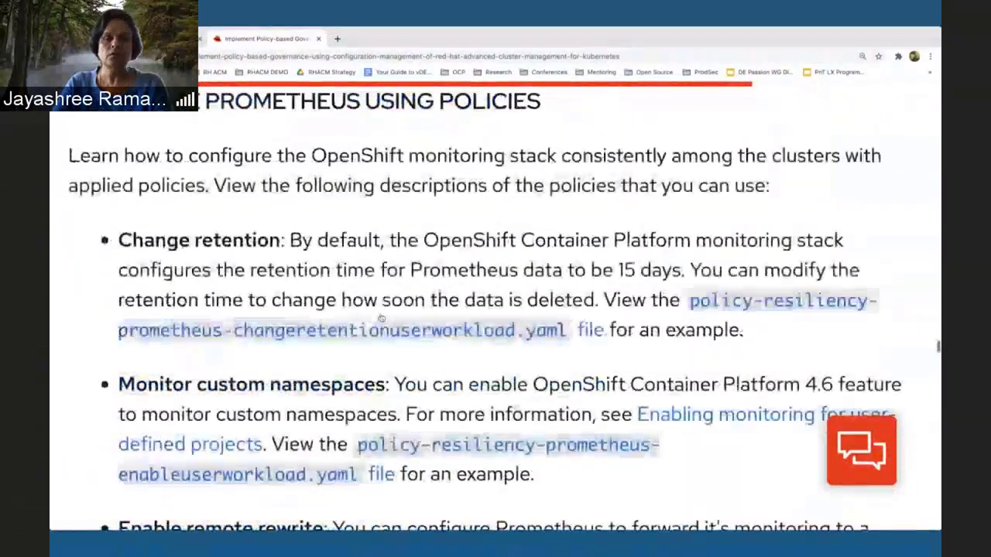
Read the blog's Software engineering section, covering the Kafka (AMQ-Streams) operator, ConfigMap and resource quota policies
scroll(380, 315, "down", 10)
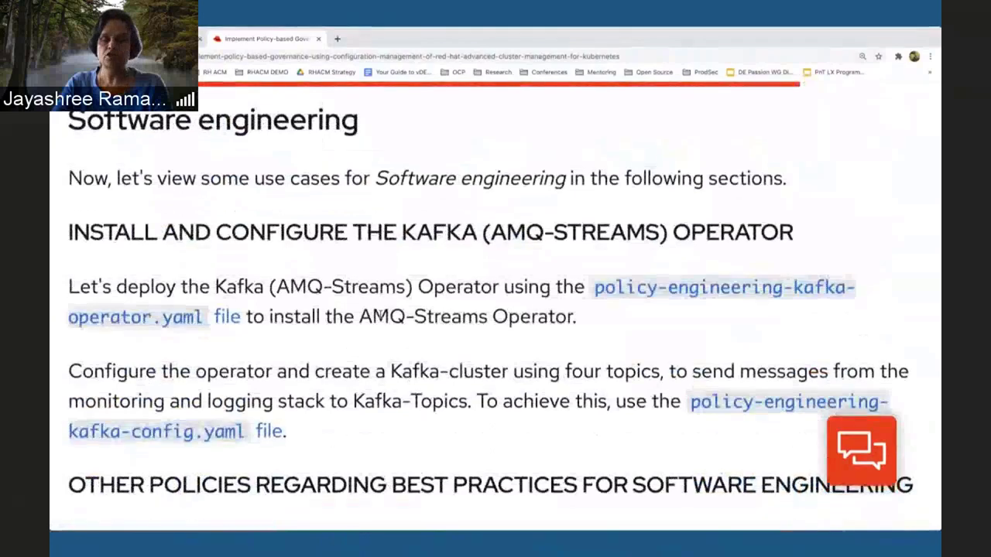
scroll(468, 254, "down", 2)
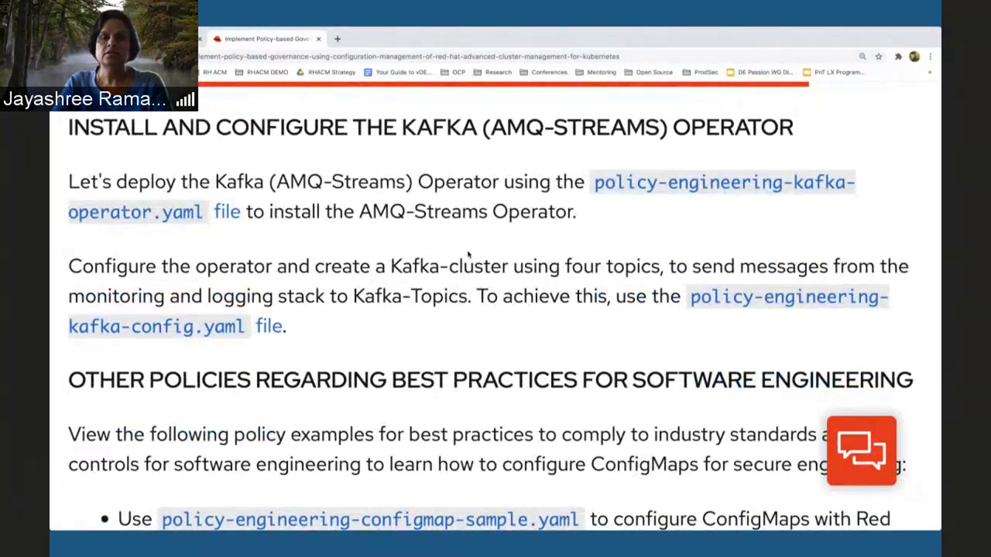
scroll(468, 254, "down", 1)
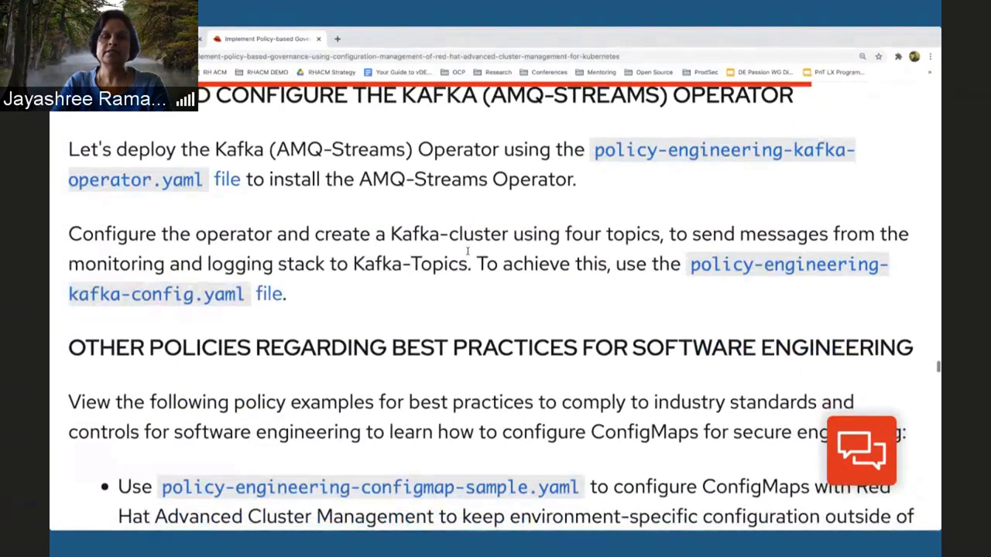
scroll(468, 254, "down", 1)
scroll(467, 254, "down", 3)
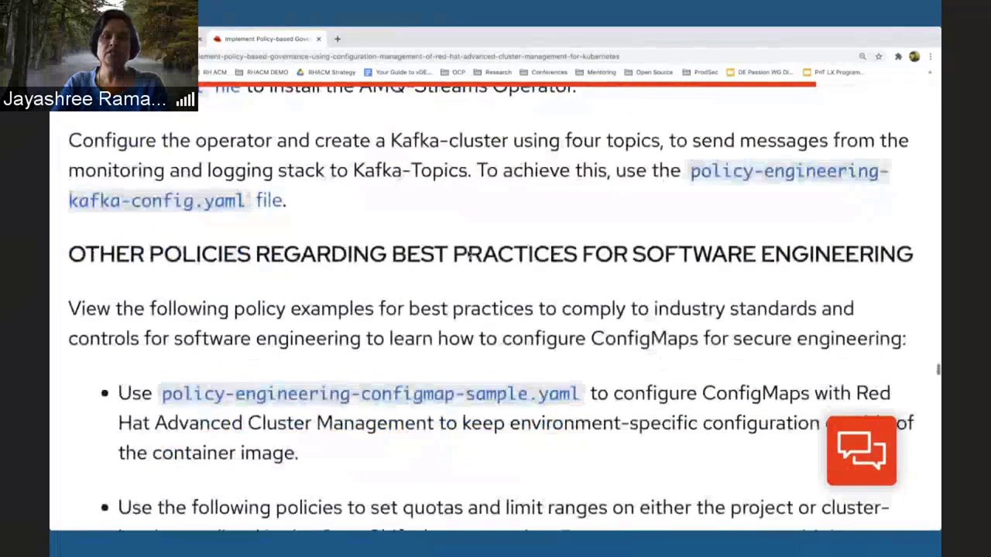
scroll(468, 254, "down", 2)
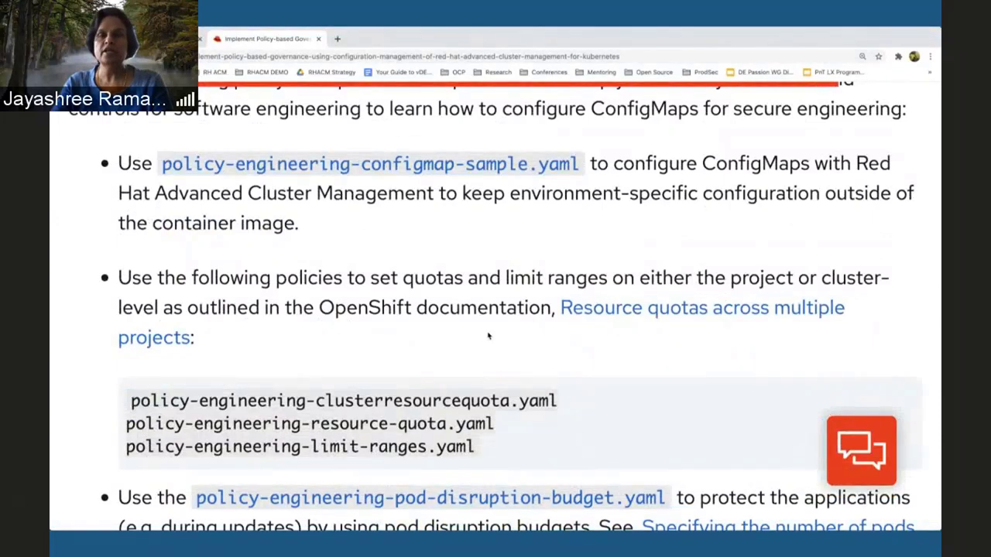
Go to the blog's Conclusion and highlight the words "without programming" in its paragraph
scroll(488, 335, "down", 10)
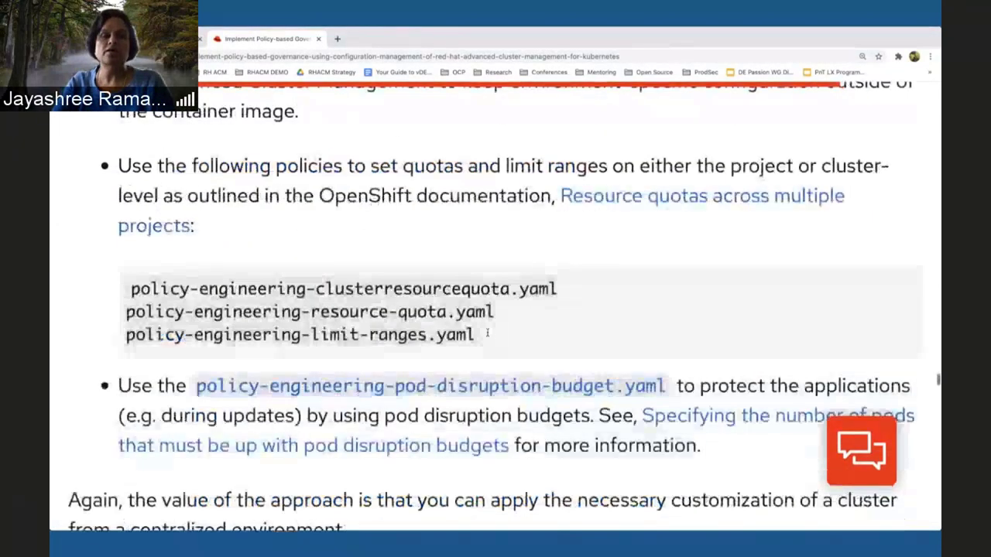
scroll(488, 335, "down", 5)
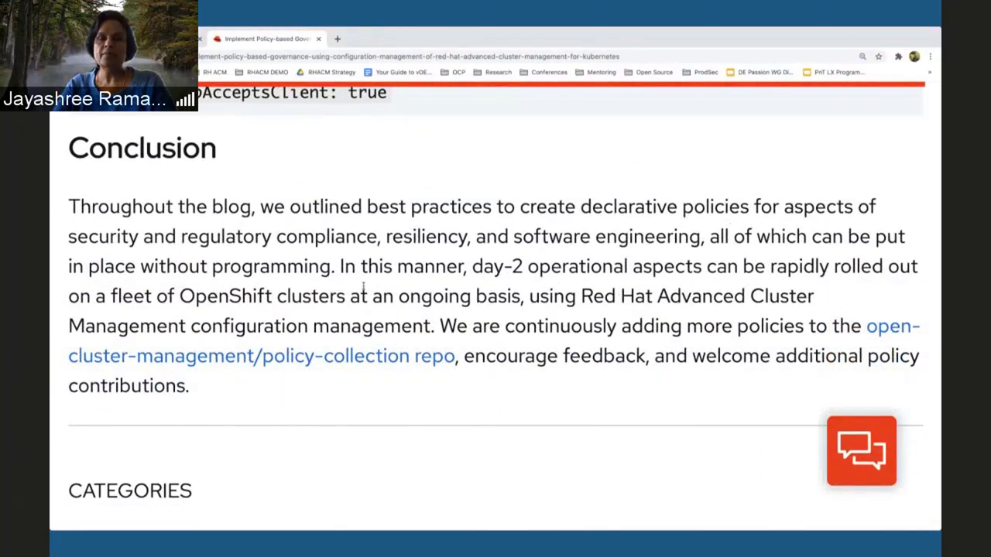
left_click_drag(141, 269, 333, 268)
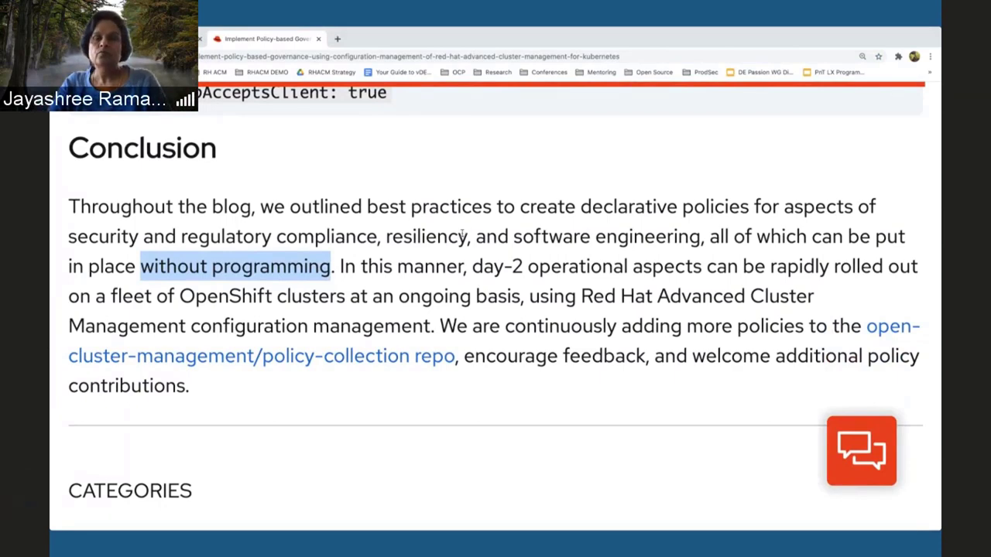
Return to the policy-collection repository's community folder and show its file listing at the start of the page
scroll(463, 236, "up", 2)
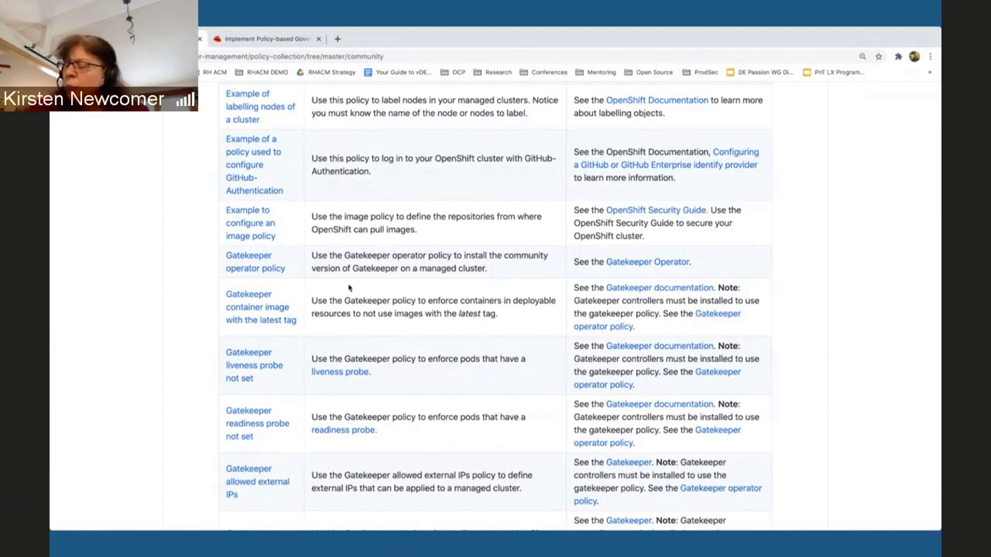
scroll(348, 288, "up", 20)
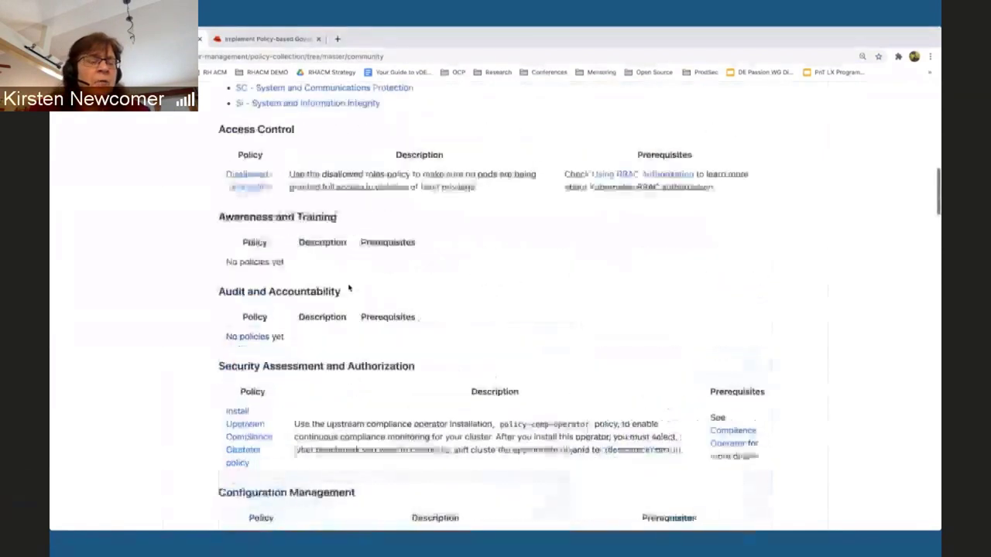
scroll(349, 288, "up", 5)
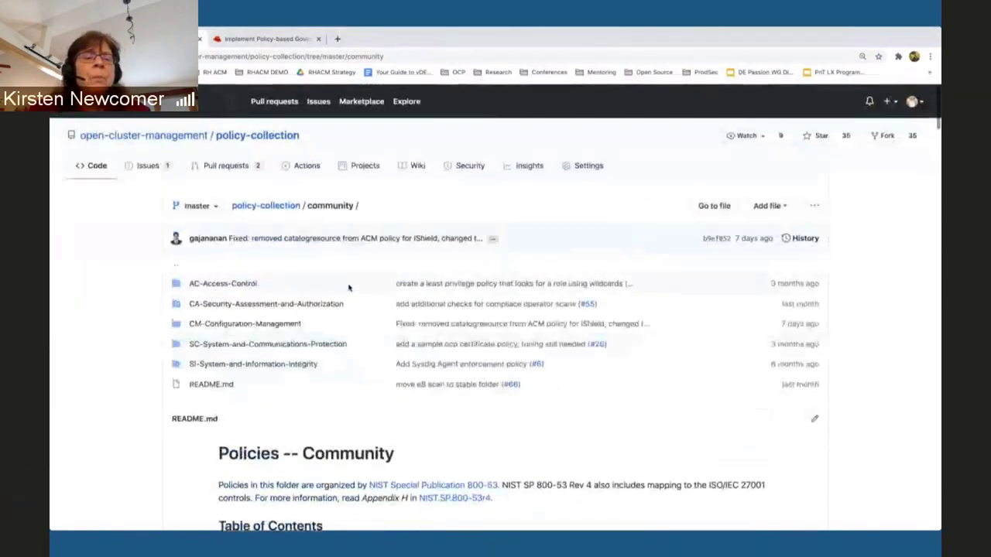